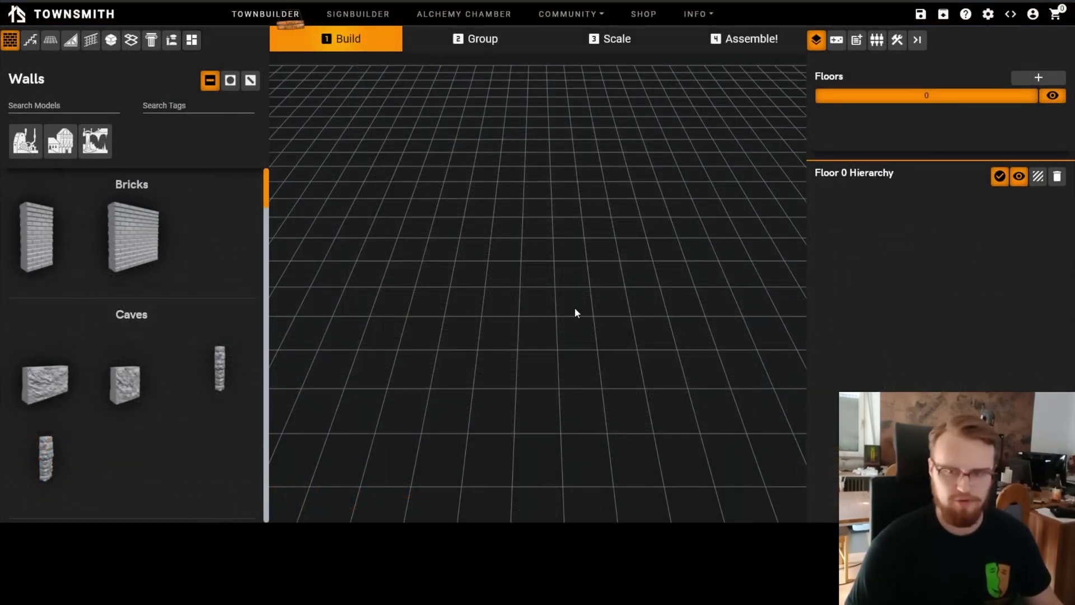
Step: Examine the empty build grid from close up and from far away
{"action": "scroll", "coordinate": [575, 306], "scroll_direction": "down", "scroll_amount": 3}
{"action": "scroll", "coordinate": [564, 316], "scroll_direction": "down", "scroll_amount": 5}
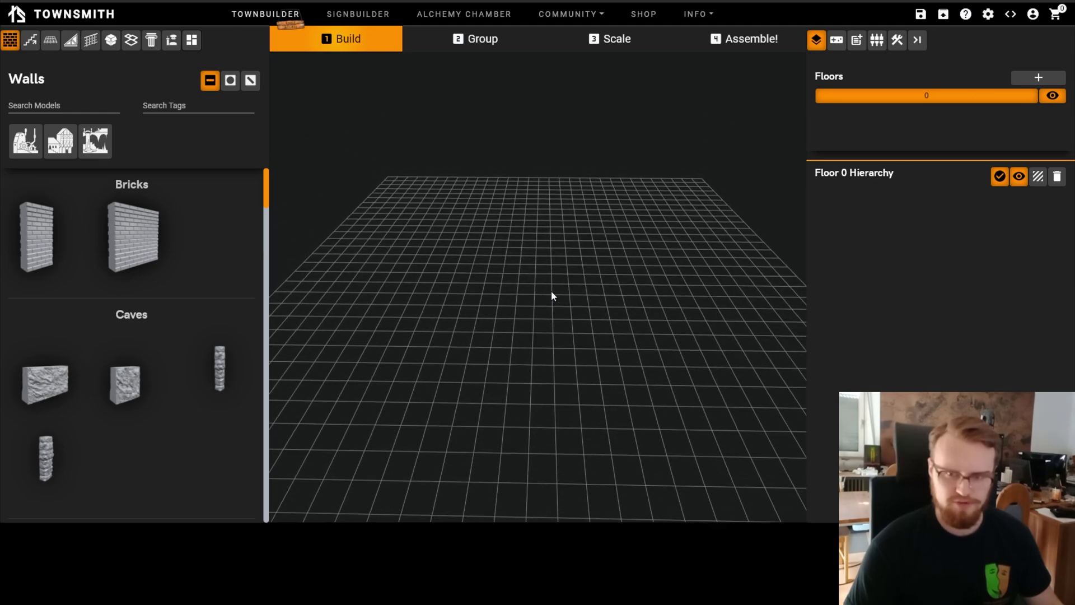
{"action": "scroll", "coordinate": [543, 305], "scroll_direction": "down", "scroll_amount": 5}
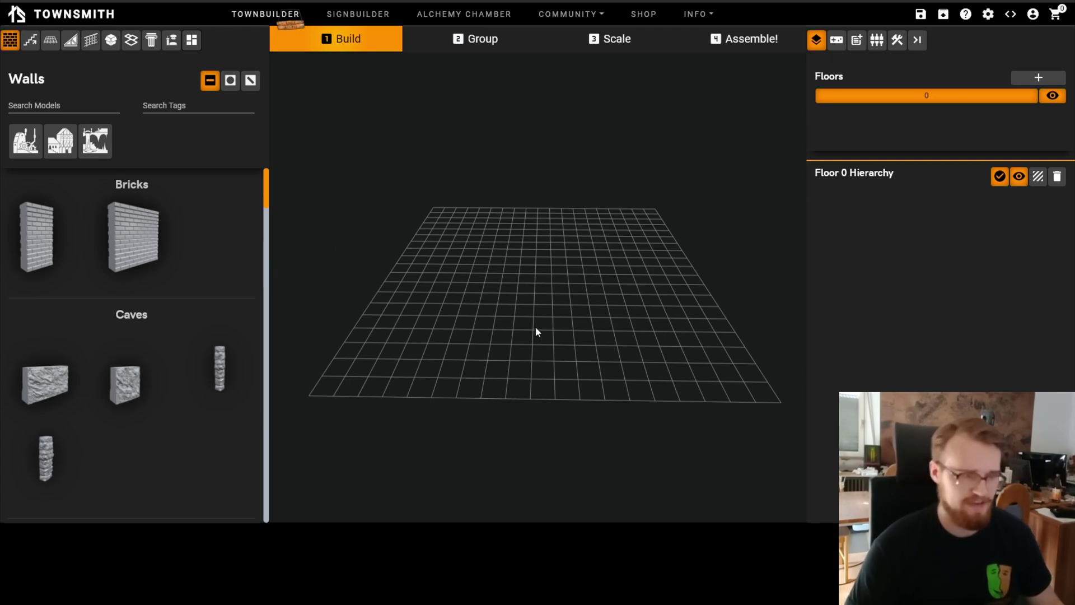
{"action": "scroll", "coordinate": [594, 330], "scroll_direction": "up", "scroll_amount": 3}
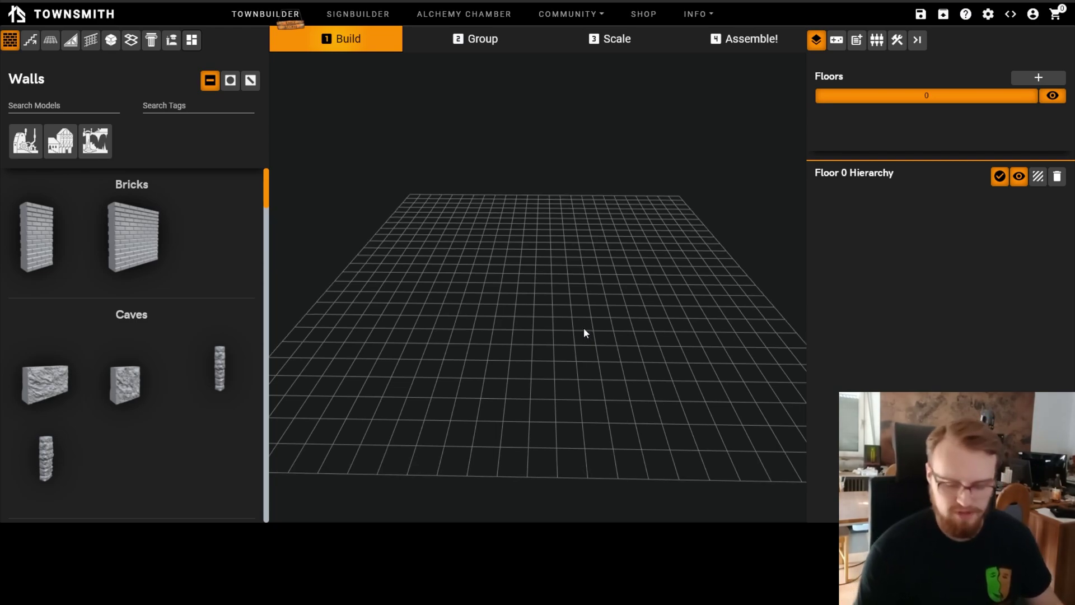
{"action": "scroll", "coordinate": [584, 328], "scroll_direction": "down", "scroll_amount": 5}
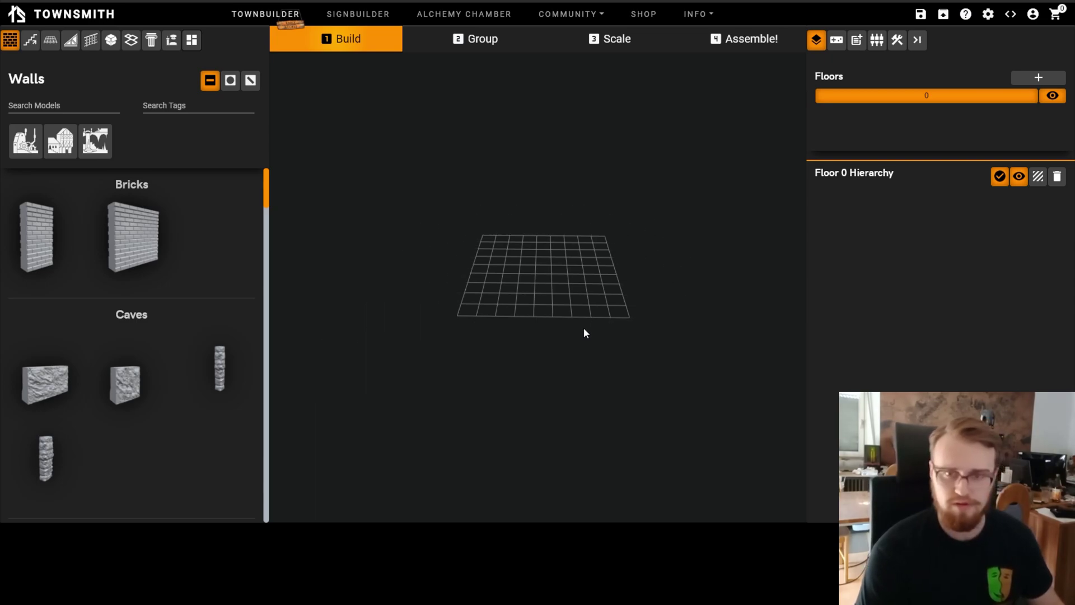
{"action": "scroll", "coordinate": [583, 332], "scroll_direction": "up", "scroll_amount": 2}
{"action": "scroll", "coordinate": [565, 336], "scroll_direction": "up", "scroll_amount": 3}
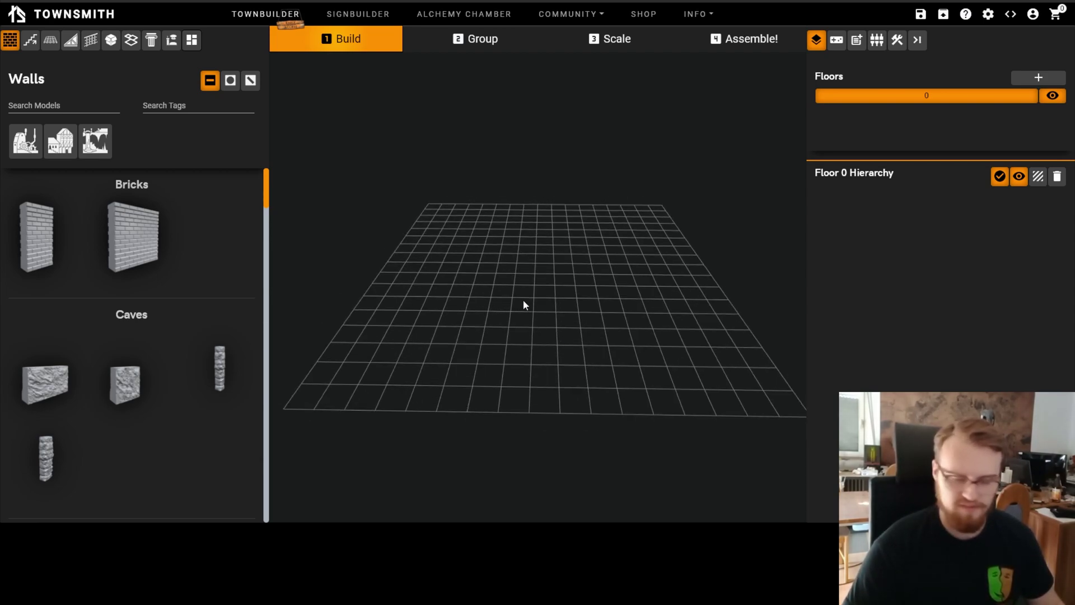
{"action": "scroll", "coordinate": [507, 295], "scroll_direction": "up", "scroll_amount": 5}
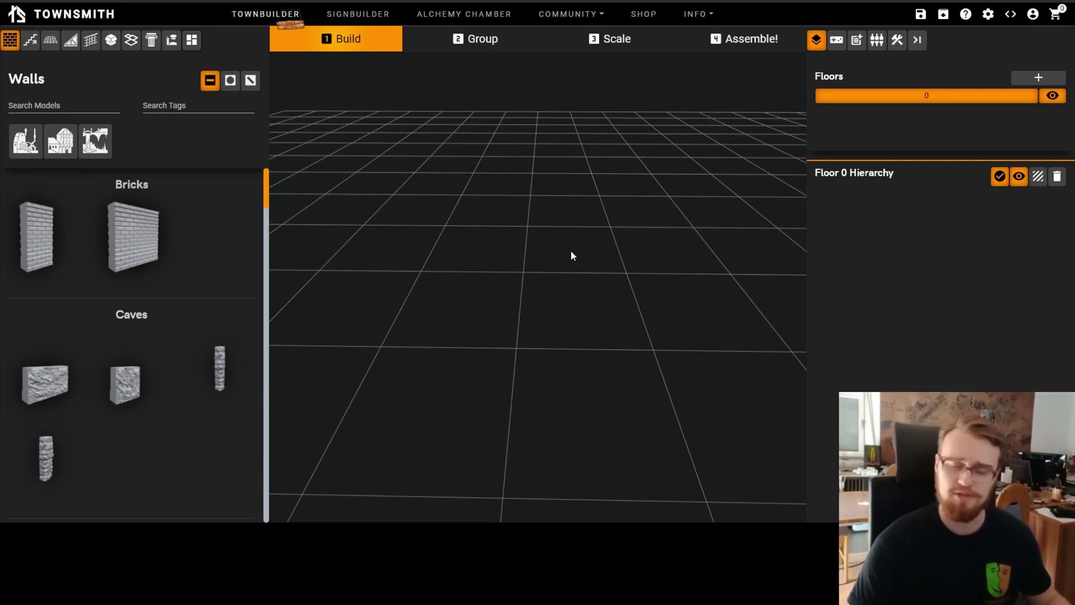
{"action": "scroll", "coordinate": [517, 288], "scroll_direction": "down", "scroll_amount": 3}
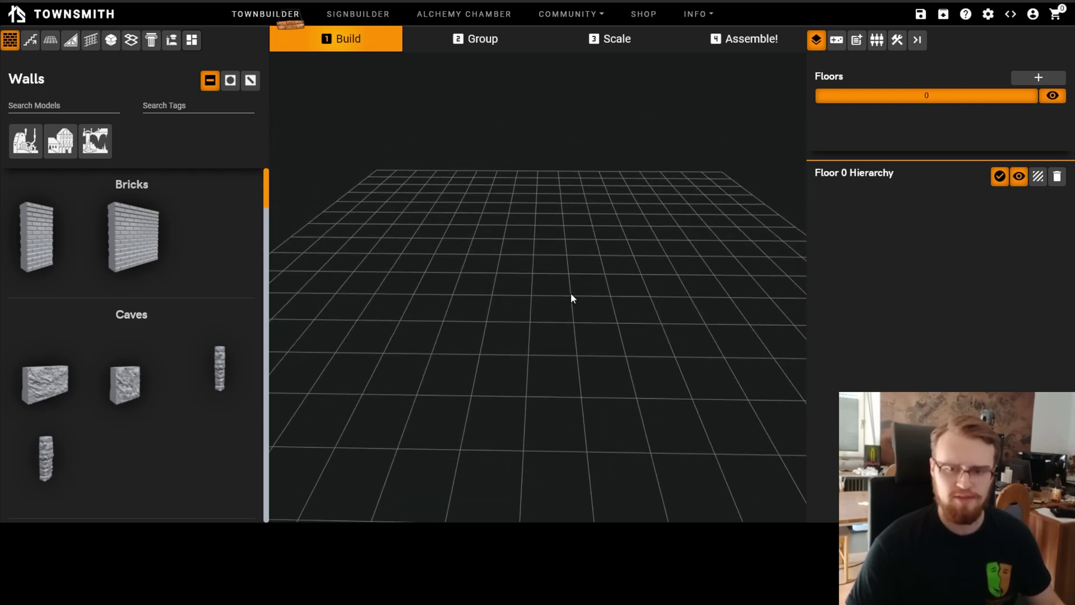
{"action": "scroll", "coordinate": [680, 272], "scroll_direction": "down", "scroll_amount": 3}
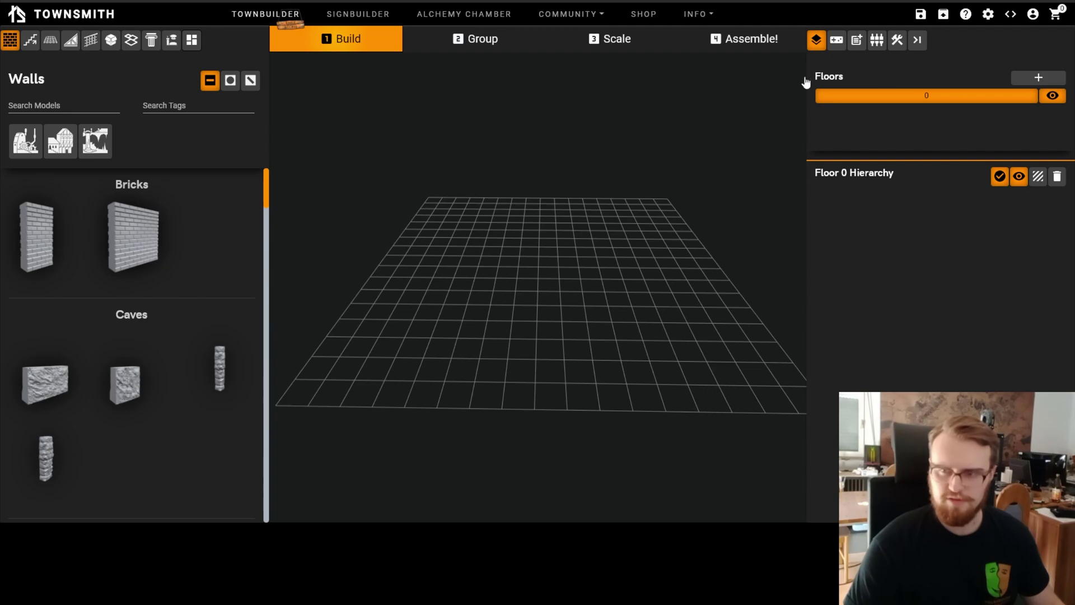
Step: Hide the walls model library and the floors hierarchy to enlarge the build area
{"action": "left_click", "coordinate": [15, 45]}
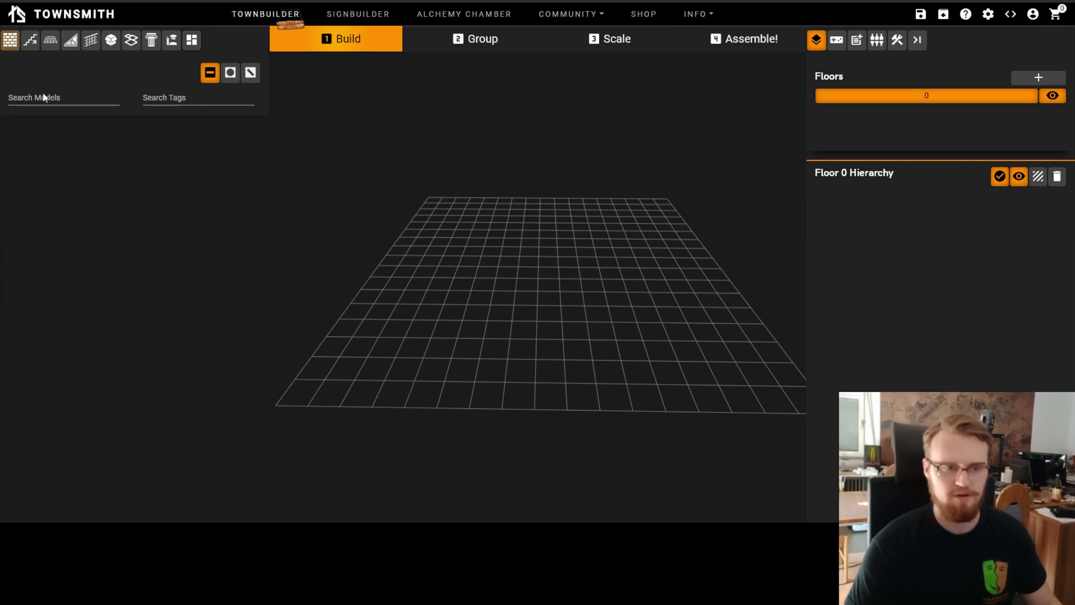
{"action": "left_click", "coordinate": [823, 49]}
{"action": "left_click_drag", "start_coordinate": [831, 272], "coordinate": [802, 260]}
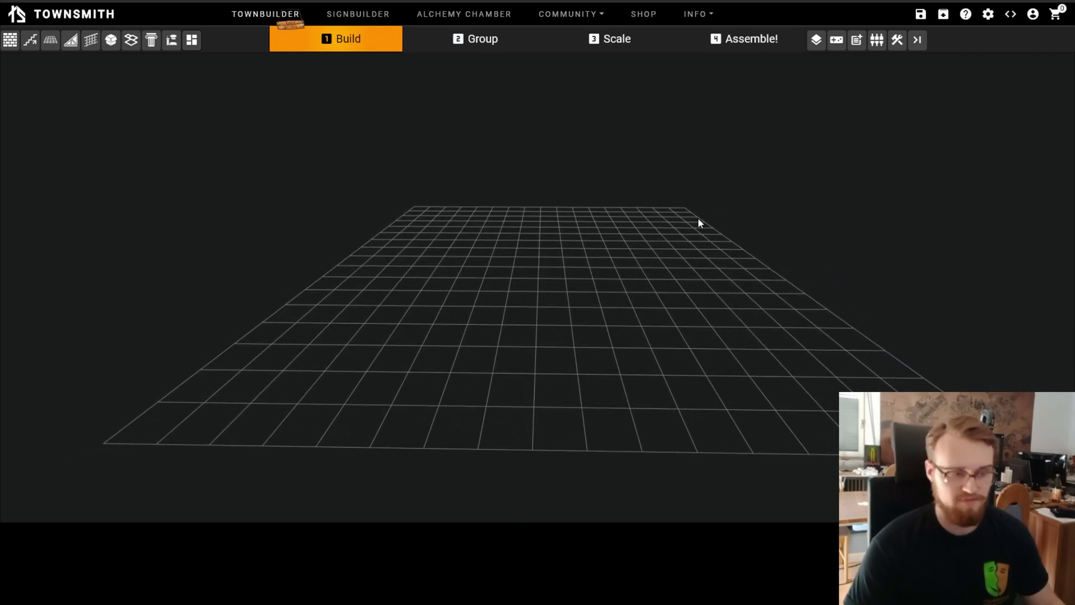
Step: Reopen the walls library and add the square "Stone Wall, tA" from the Stone section to the grid's default spot
{"action": "left_click", "coordinate": [10, 39]}
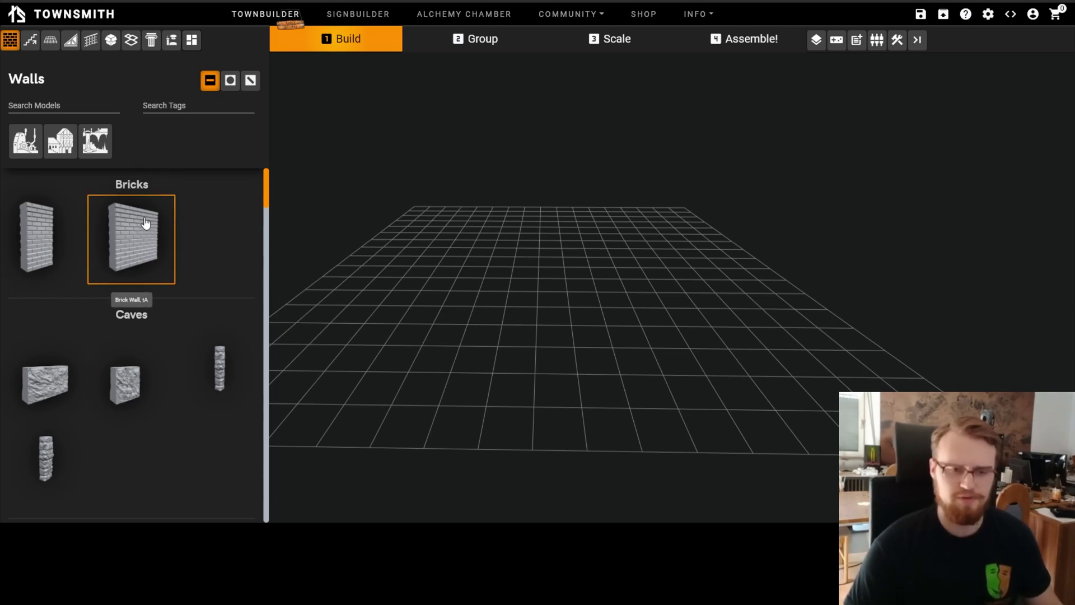
{"action": "scroll", "coordinate": [145, 223], "scroll_direction": "down", "scroll_amount": 10}
{"action": "scroll", "coordinate": [154, 299], "scroll_direction": "down", "scroll_amount": 10}
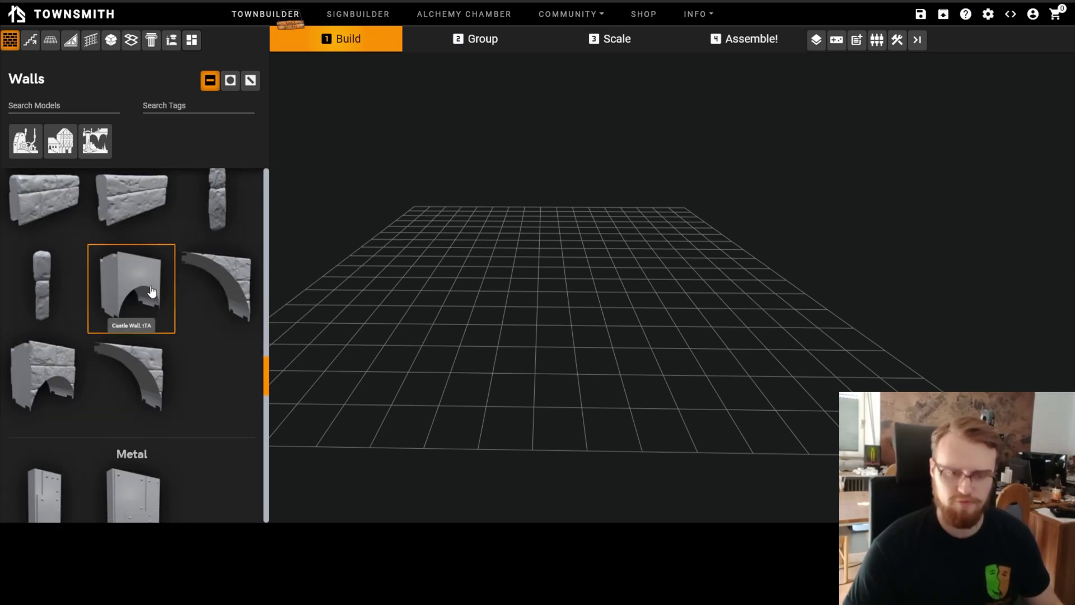
{"action": "scroll", "coordinate": [151, 292], "scroll_direction": "down", "scroll_amount": 10}
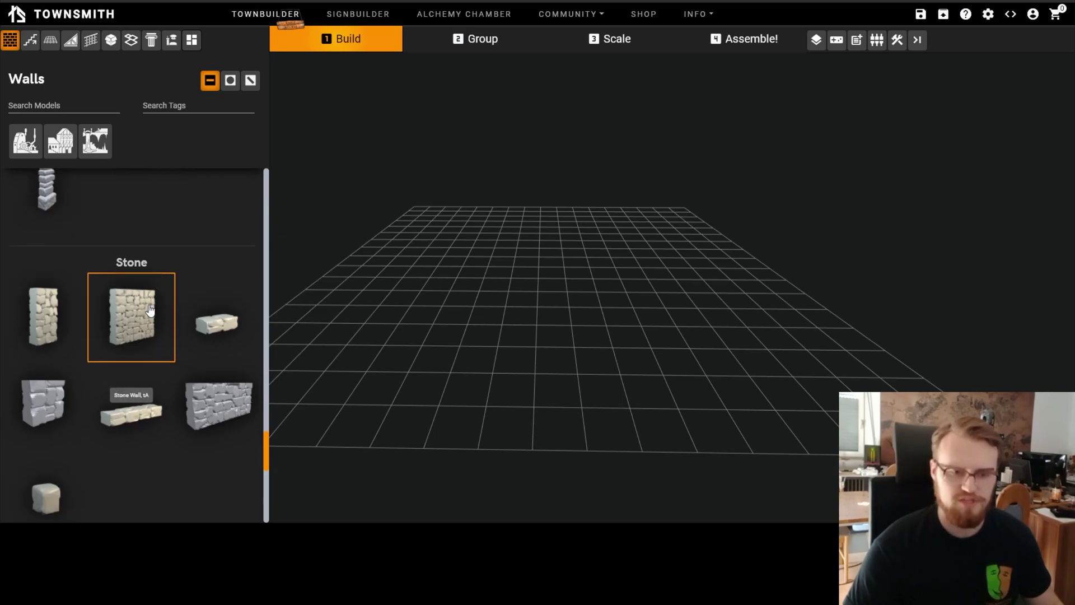
{"action": "left_click", "coordinate": [135, 324]}
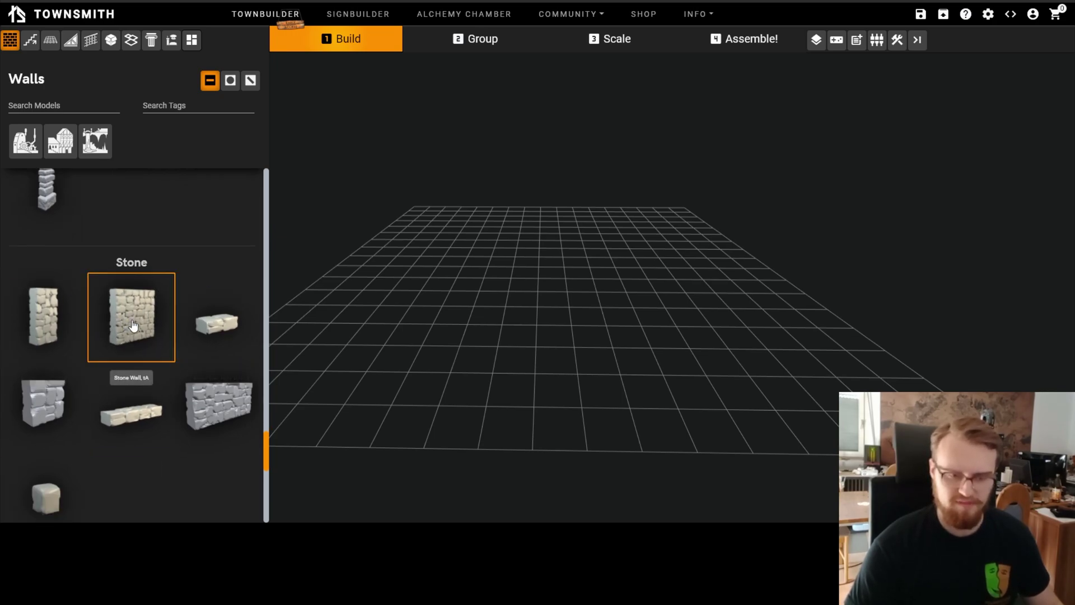
{"action": "scroll", "coordinate": [133, 324], "scroll_direction": "down", "scroll_amount": 1}
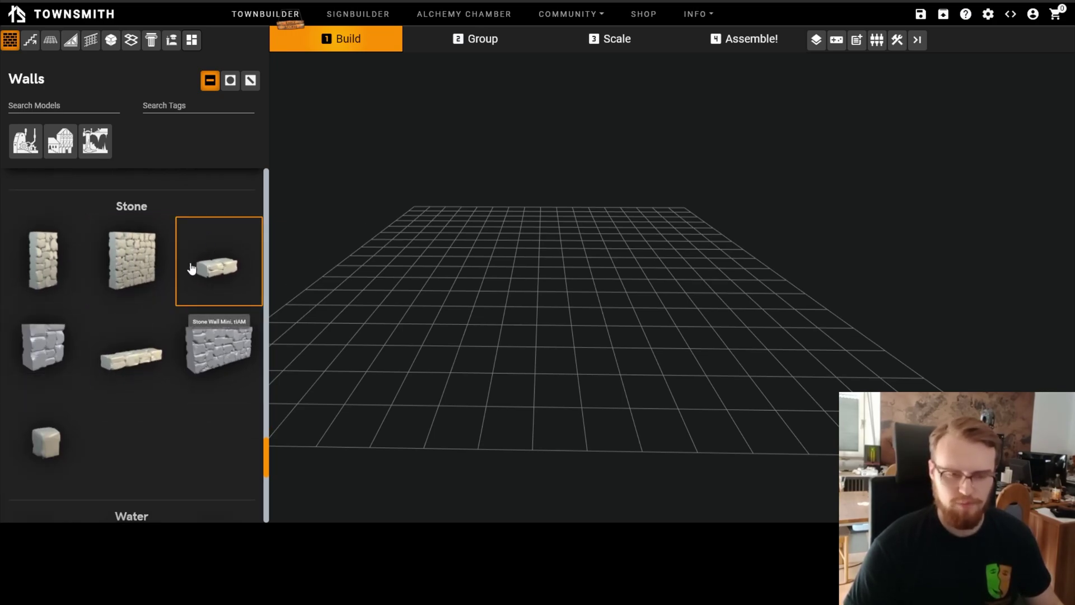
{"action": "left_click", "coordinate": [136, 267]}
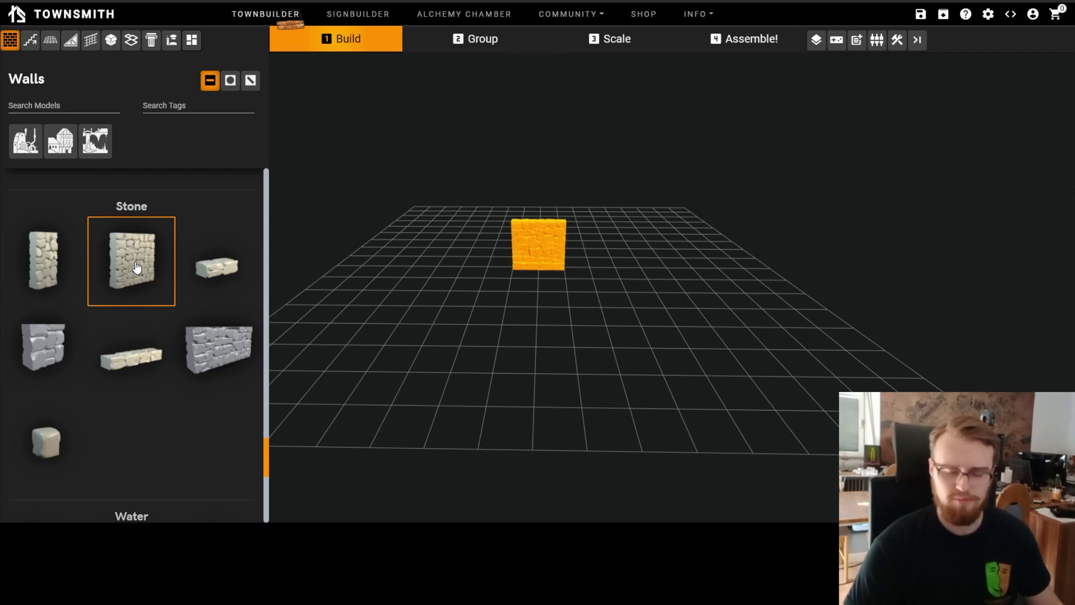
Step: Add the narrow light stone wall and the wide grey stone wall from the Stone section to the same default spot
{"action": "scroll", "coordinate": [464, 253], "scroll_direction": "up", "scroll_amount": 5}
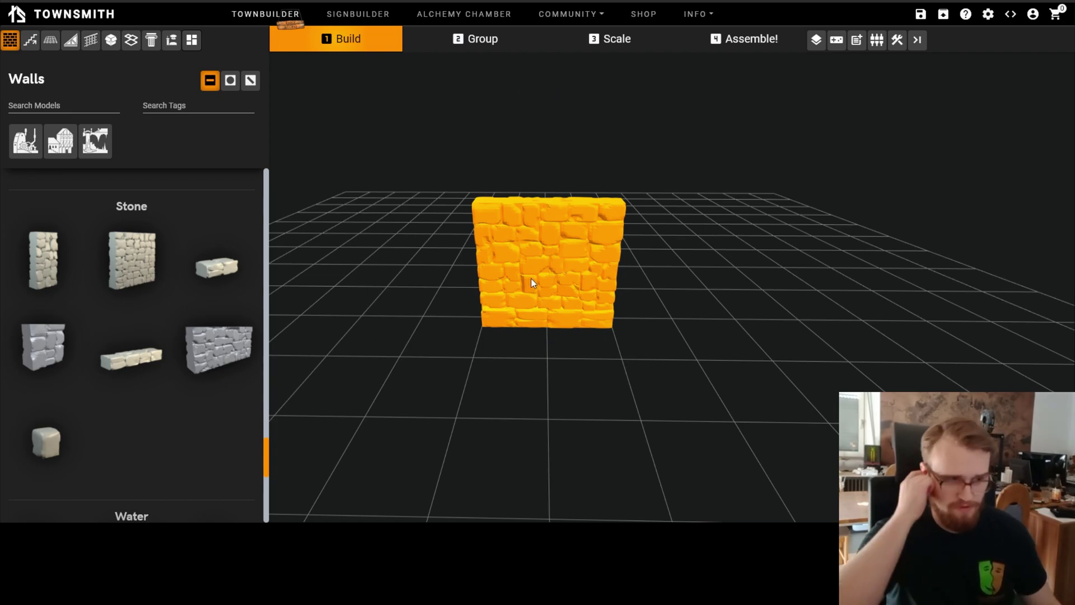
{"action": "scroll", "coordinate": [531, 278], "scroll_direction": "down", "scroll_amount": 4}
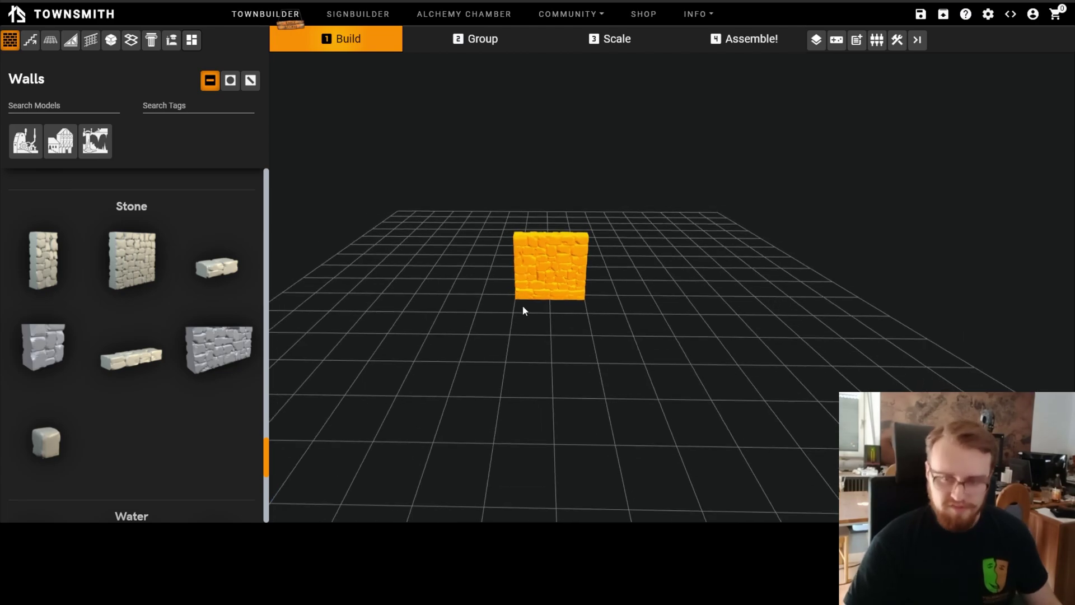
{"action": "left_click", "coordinate": [29, 277]}
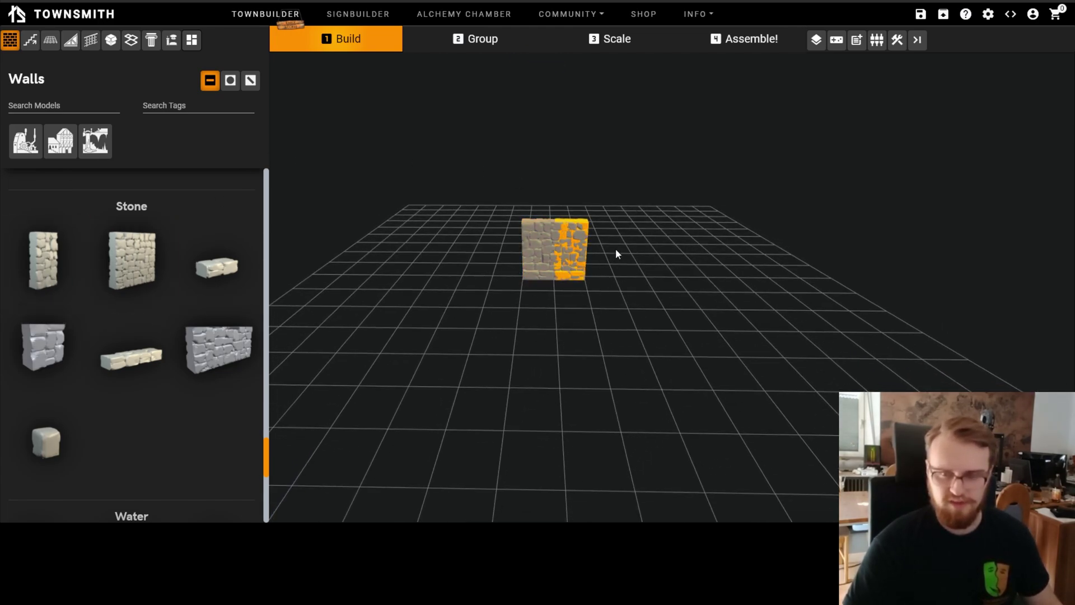
{"action": "left_click", "coordinate": [254, 353]}
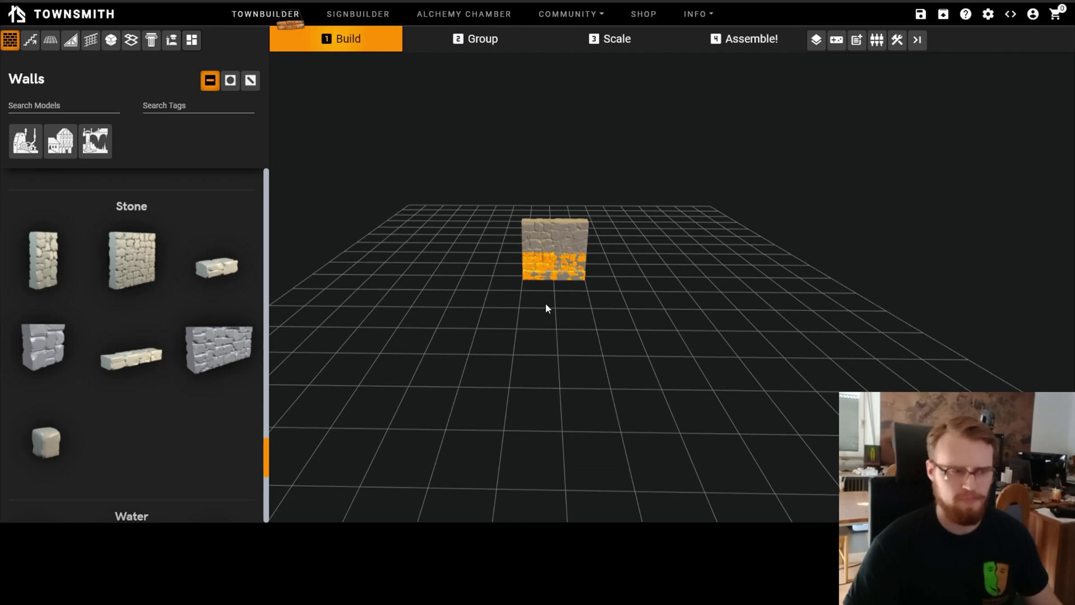
Step: Place another square "Stone Wall, tA" freely on the grid, in front and to the left of the existing wall
{"action": "right_click_drag", "start_coordinate": [556, 339], "coordinate": [566, 275]}
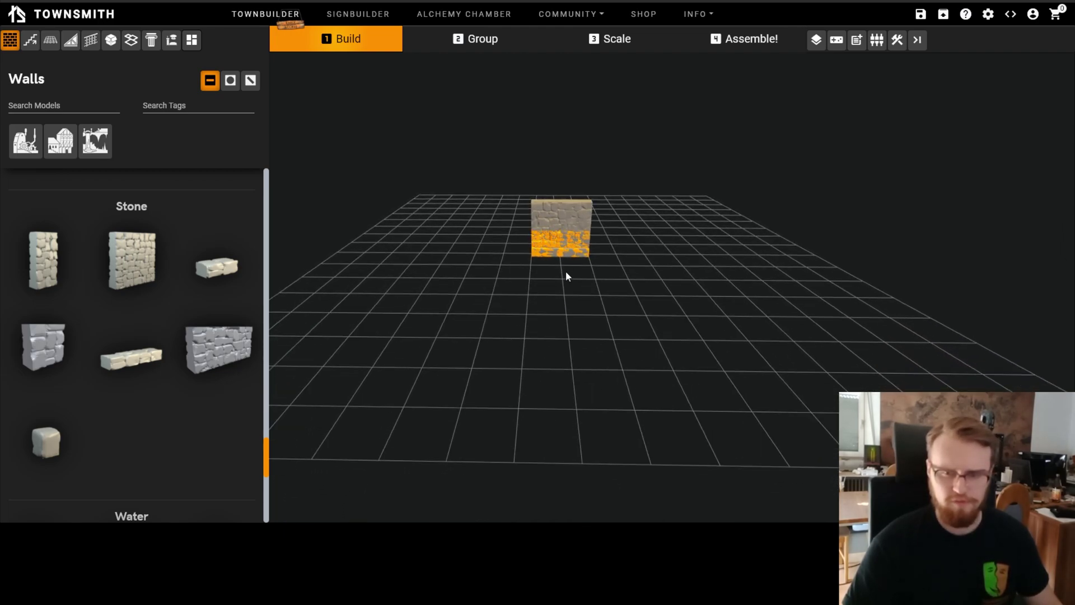
{"action": "left_click_drag", "start_coordinate": [132, 259], "coordinate": [436, 274]}
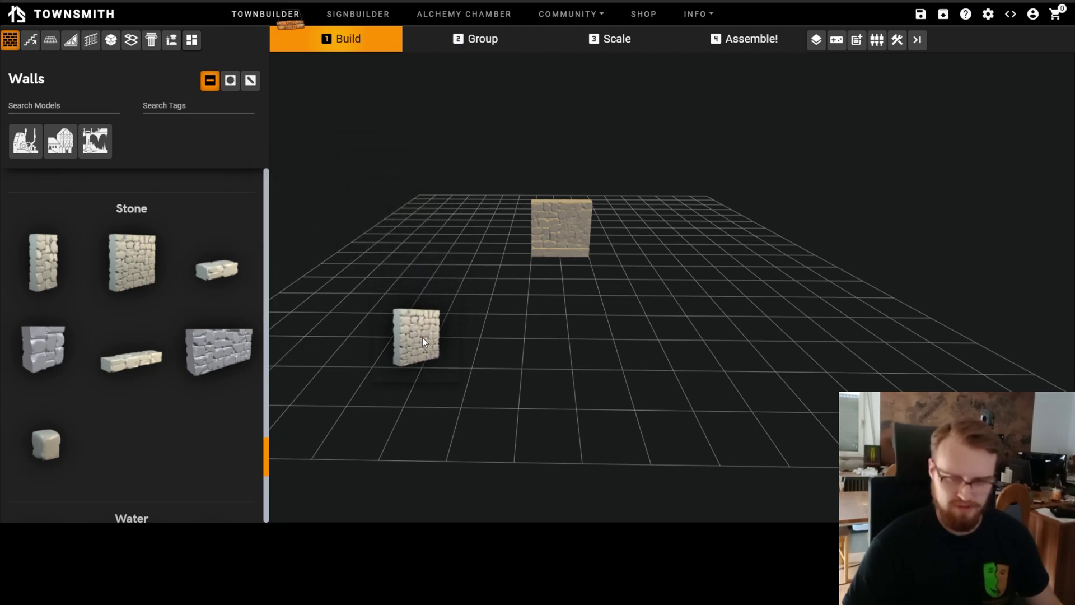
{"action": "left_click_drag", "start_coordinate": [413, 338], "coordinate": [404, 334]}
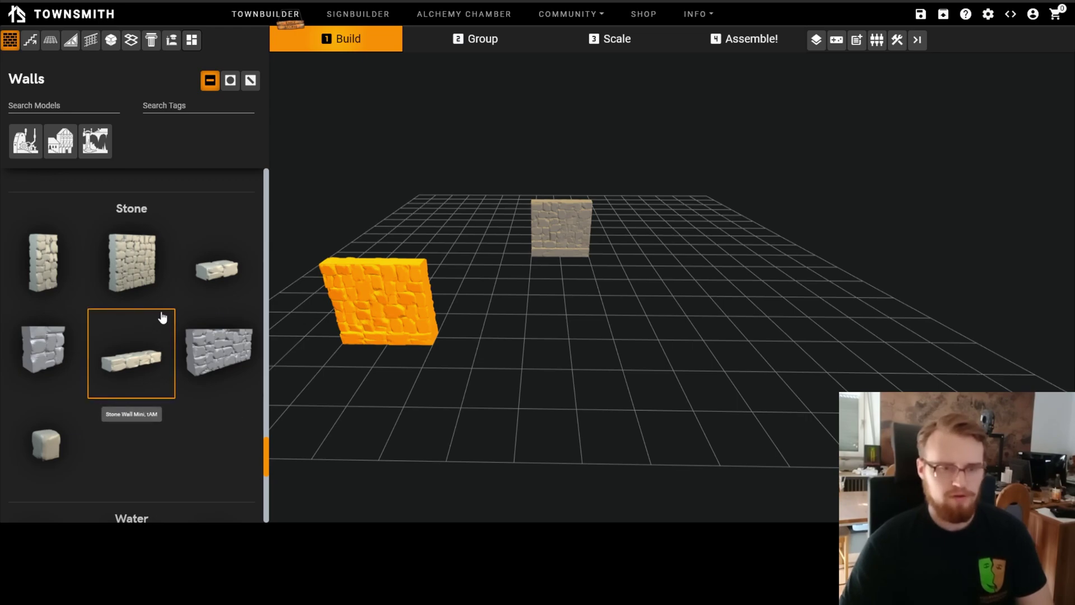
Step: Look through the remaining wall models and the other model categories, including Roofs, Misc and Columns
{"action": "scroll", "coordinate": [161, 314], "scroll_direction": "down", "scroll_amount": 7}
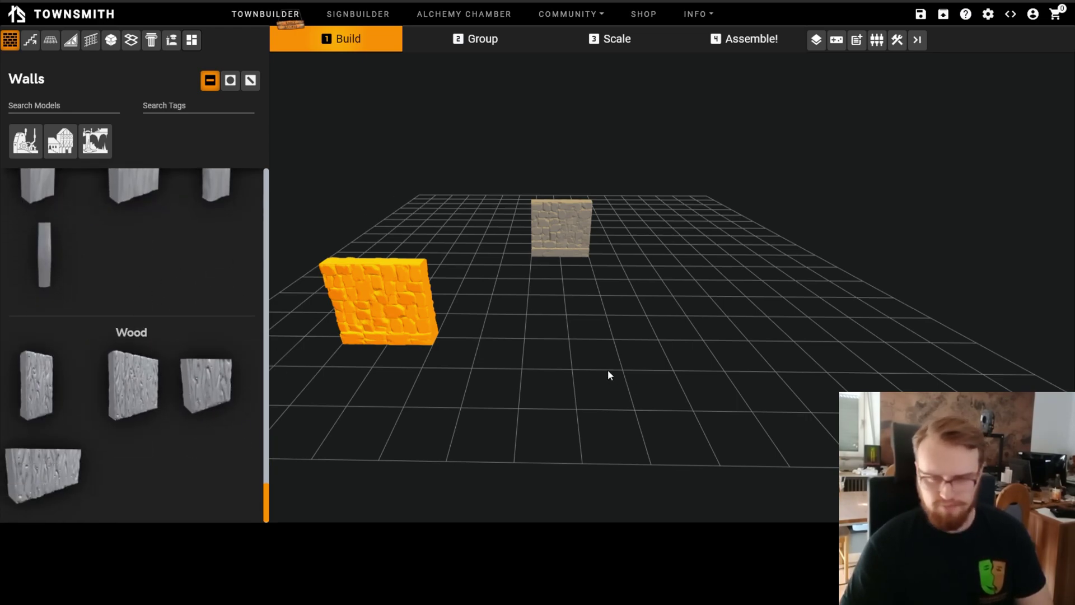
{"action": "scroll", "coordinate": [114, 293], "scroll_direction": "up", "scroll_amount": 5}
{"action": "scroll", "coordinate": [168, 342], "scroll_direction": "down", "scroll_amount": 3}
{"action": "scroll", "coordinate": [177, 375], "scroll_direction": "up", "scroll_amount": 10}
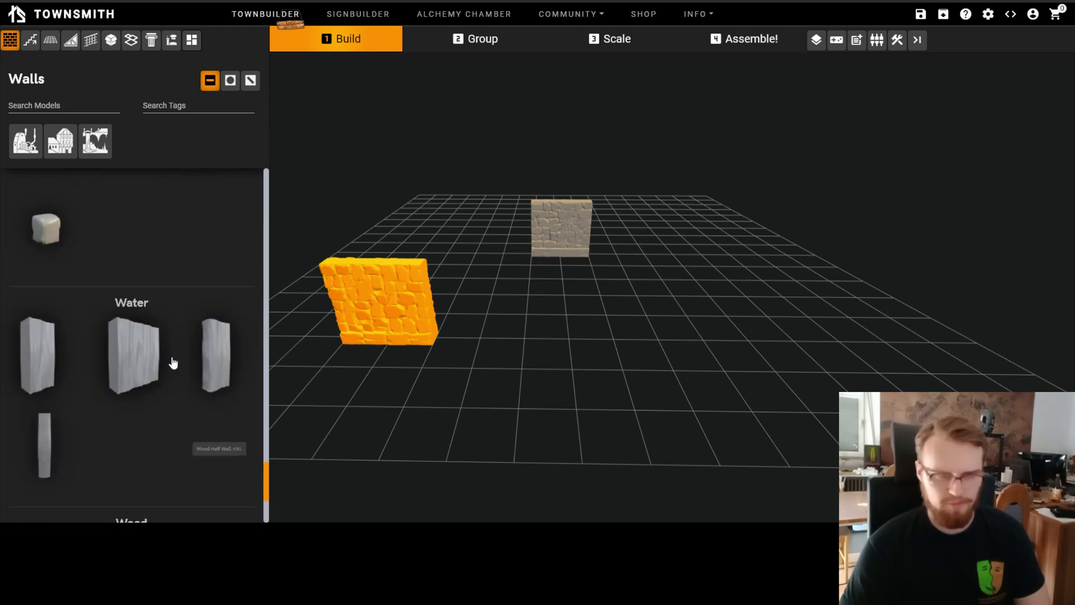
{"action": "scroll", "coordinate": [161, 330], "scroll_direction": "up", "scroll_amount": 15}
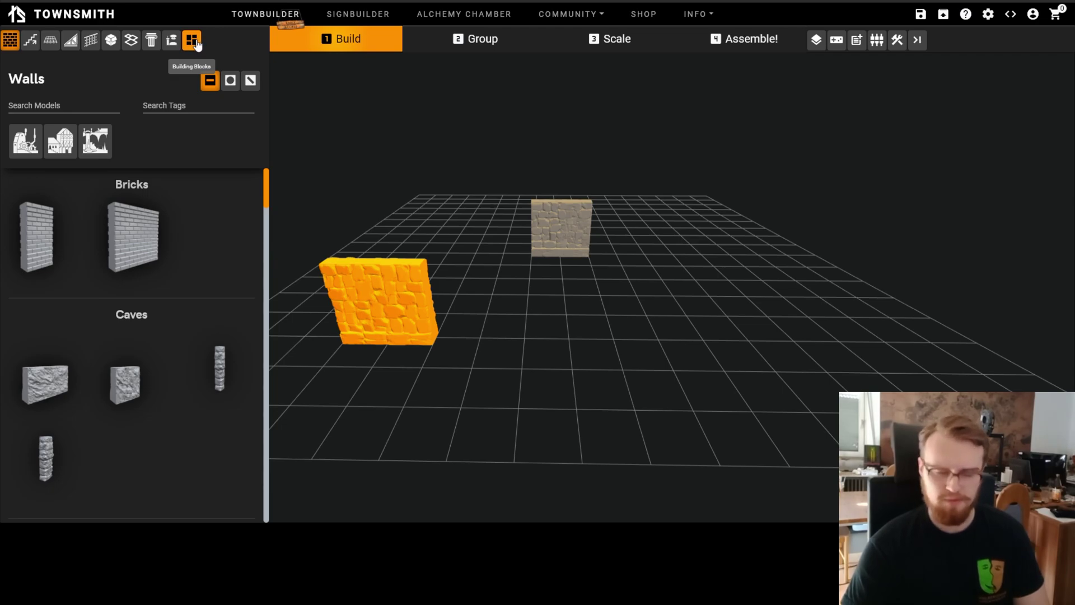
{"action": "left_click", "coordinate": [31, 44]}
{"action": "left_click", "coordinate": [48, 46]}
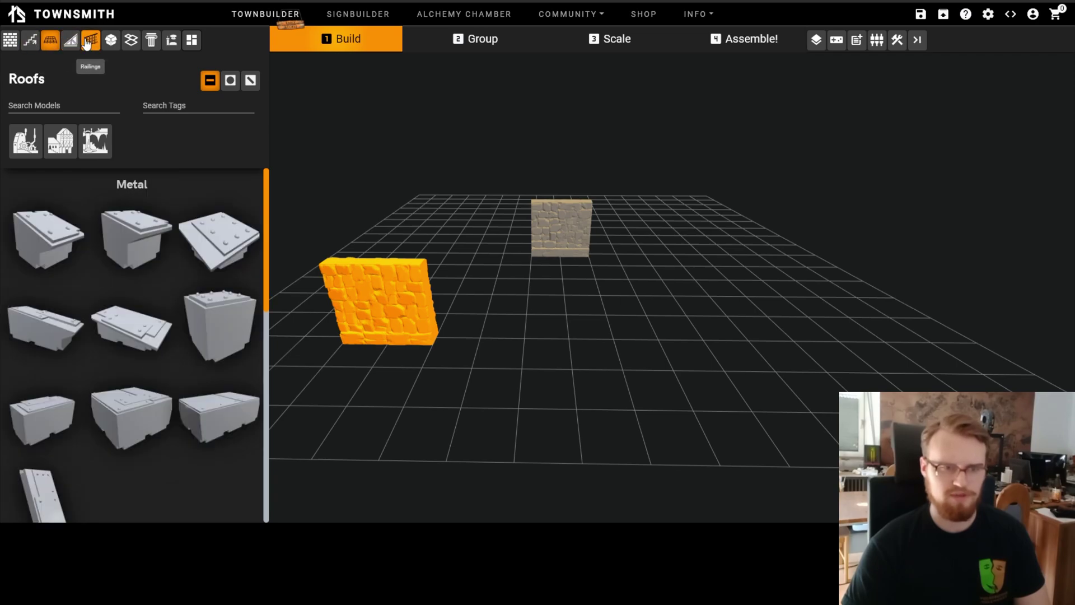
{"action": "left_click", "coordinate": [83, 46]}
{"action": "left_click", "coordinate": [70, 45]}
{"action": "left_click", "coordinate": [130, 44]}
{"action": "left_click", "coordinate": [111, 44]}
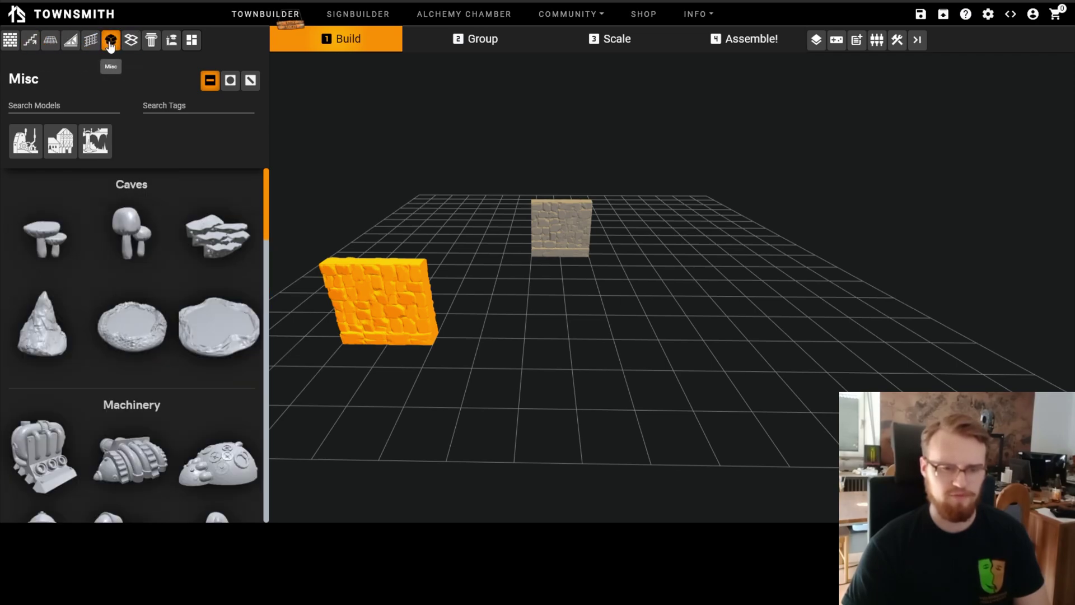
{"action": "left_click", "coordinate": [130, 41]}
{"action": "left_click", "coordinate": [150, 41]}
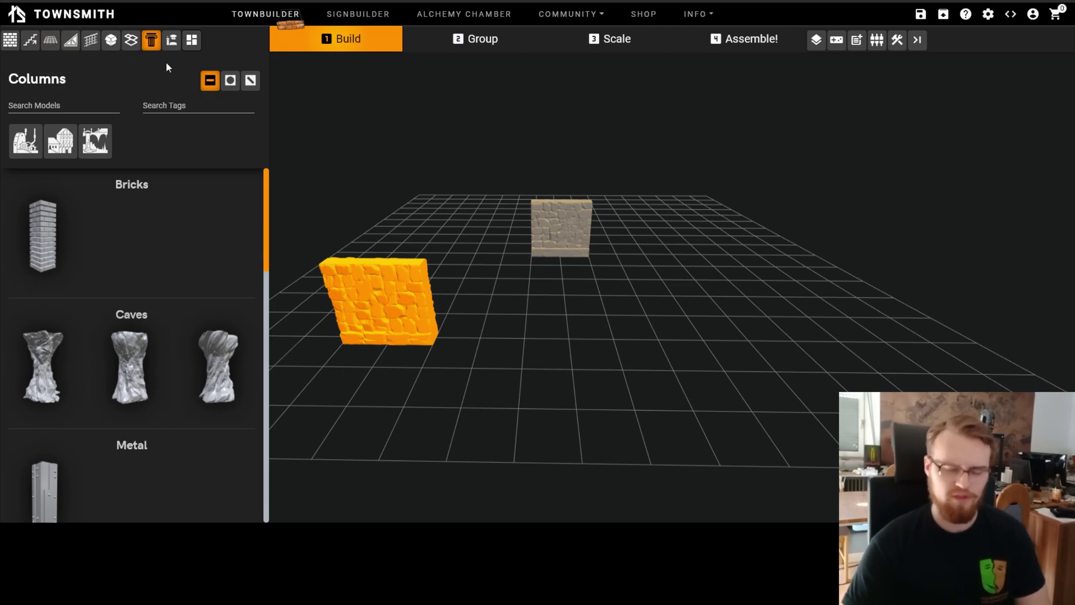
Step: Browse the wall models filtered by the theme with caves and sewers, and switch the theme filter to Medieval
{"action": "left_click", "coordinate": [10, 40]}
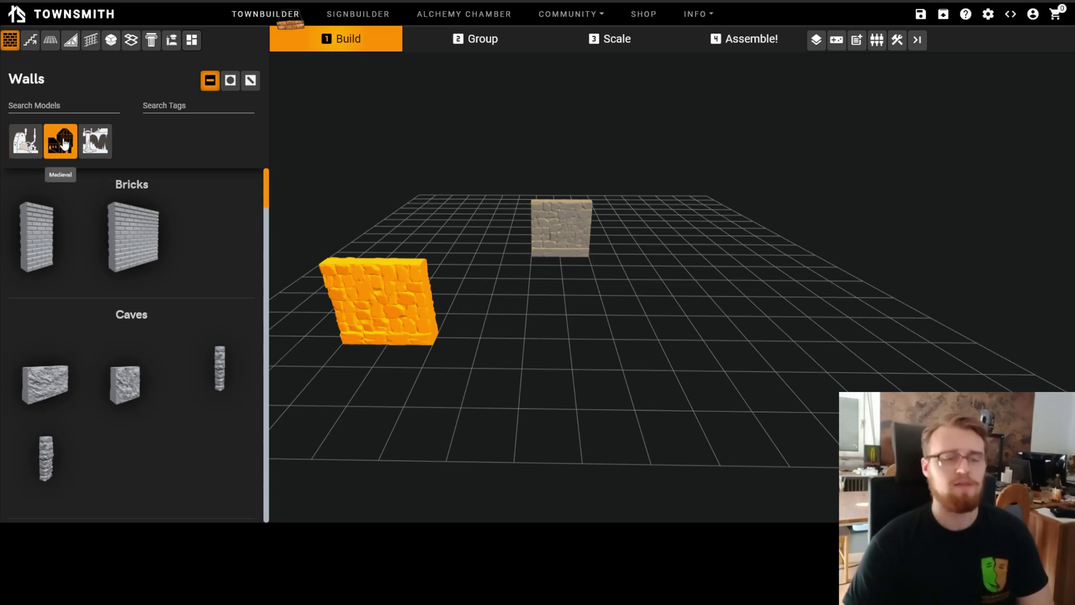
{"action": "left_click", "coordinate": [100, 147]}
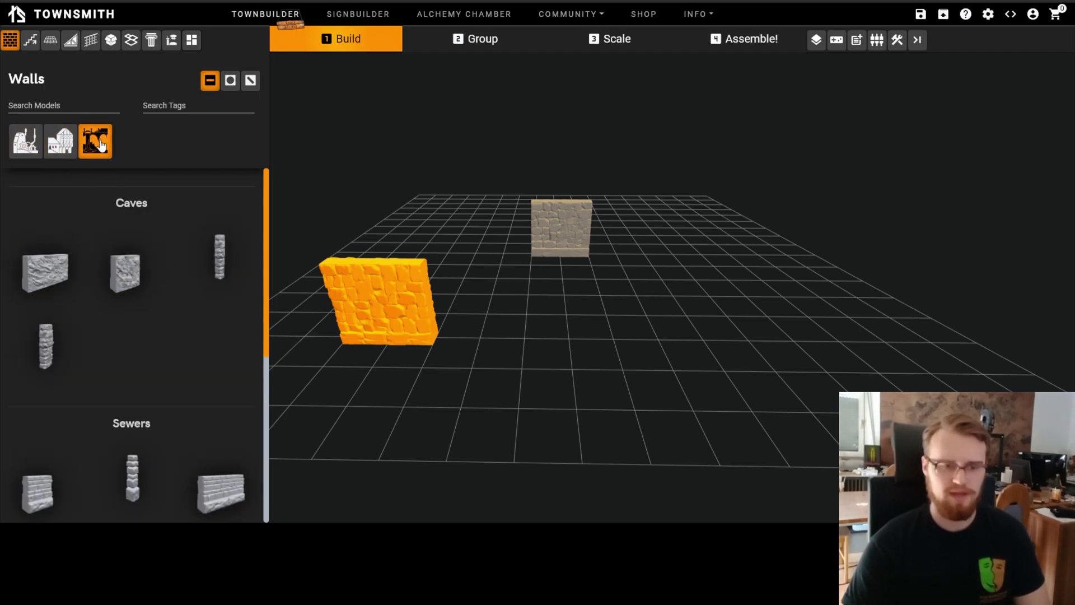
{"action": "scroll", "coordinate": [72, 355], "scroll_direction": "down", "scroll_amount": 3}
{"action": "scroll", "coordinate": [67, 370], "scroll_direction": "down", "scroll_amount": 1}
{"action": "scroll", "coordinate": [65, 388], "scroll_direction": "up", "scroll_amount": 5}
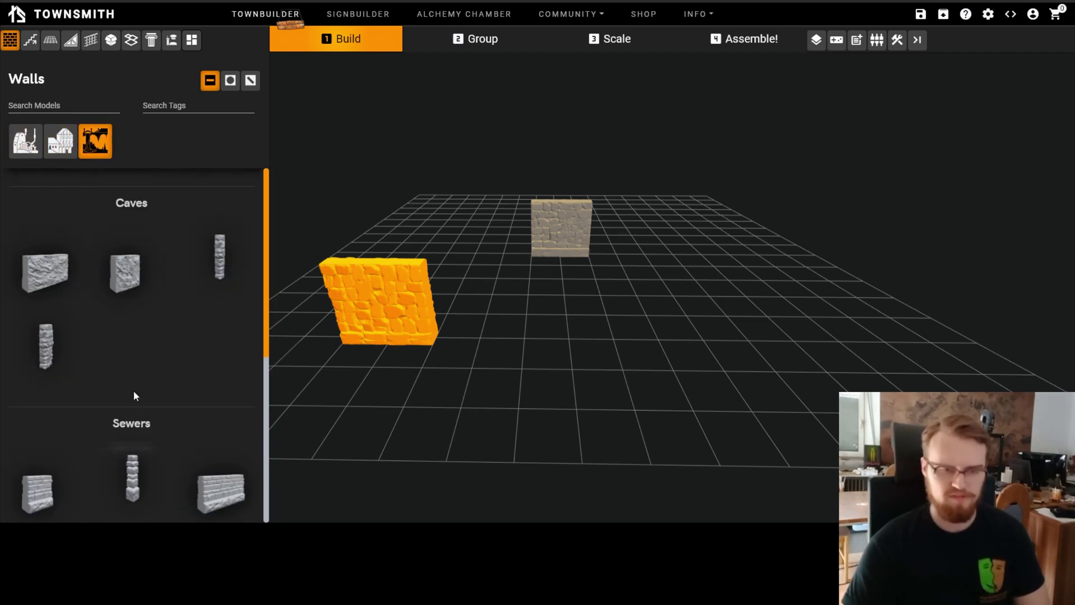
{"action": "scroll", "coordinate": [132, 228], "scroll_direction": "down", "scroll_amount": 5}
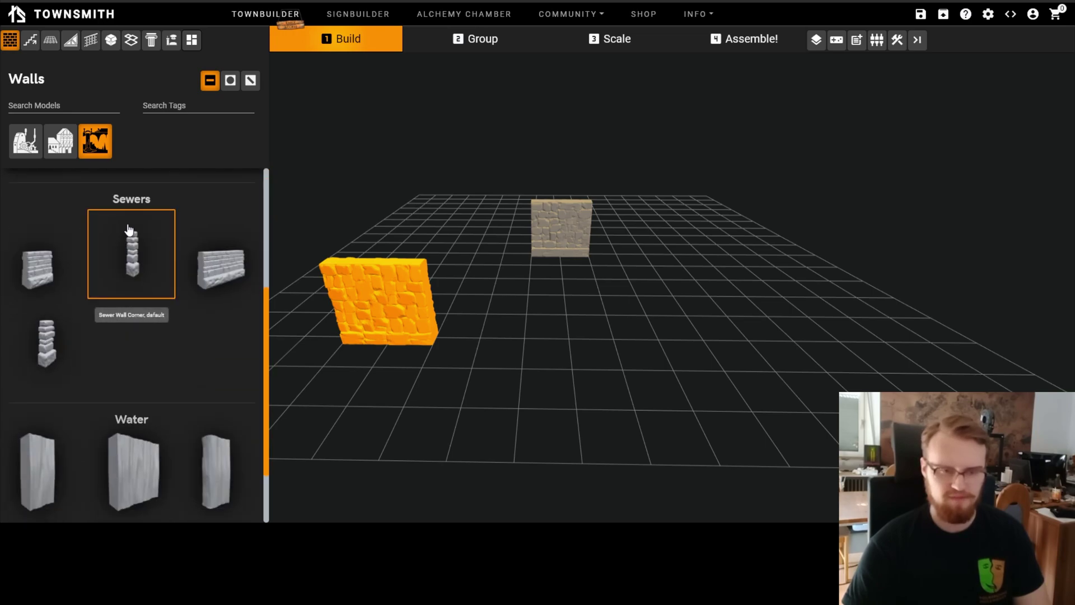
{"action": "scroll", "coordinate": [168, 378], "scroll_direction": "up", "scroll_amount": 5}
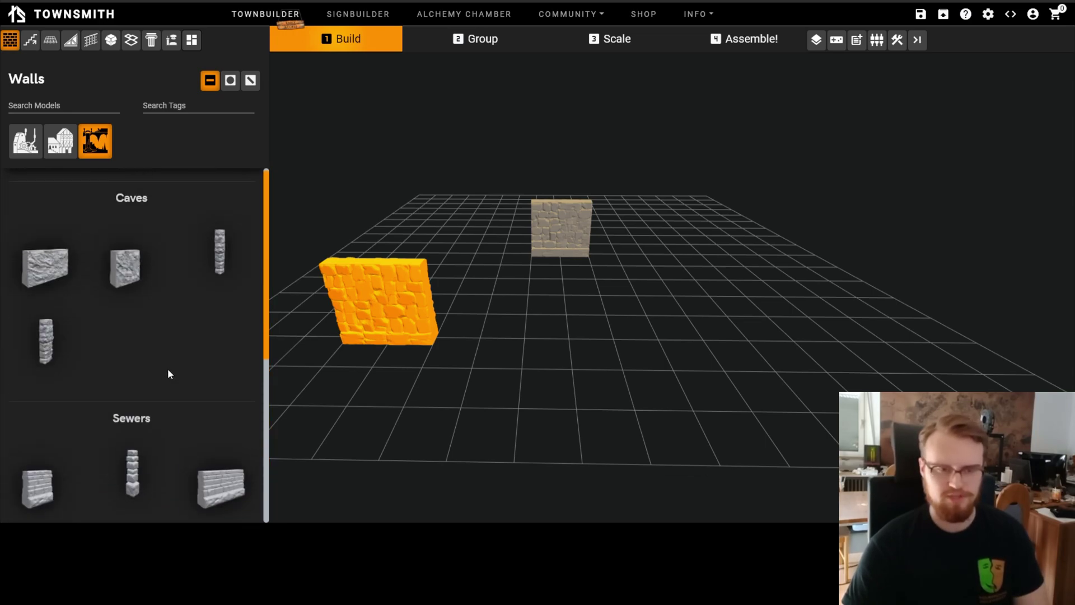
{"action": "left_click", "coordinate": [72, 149]}
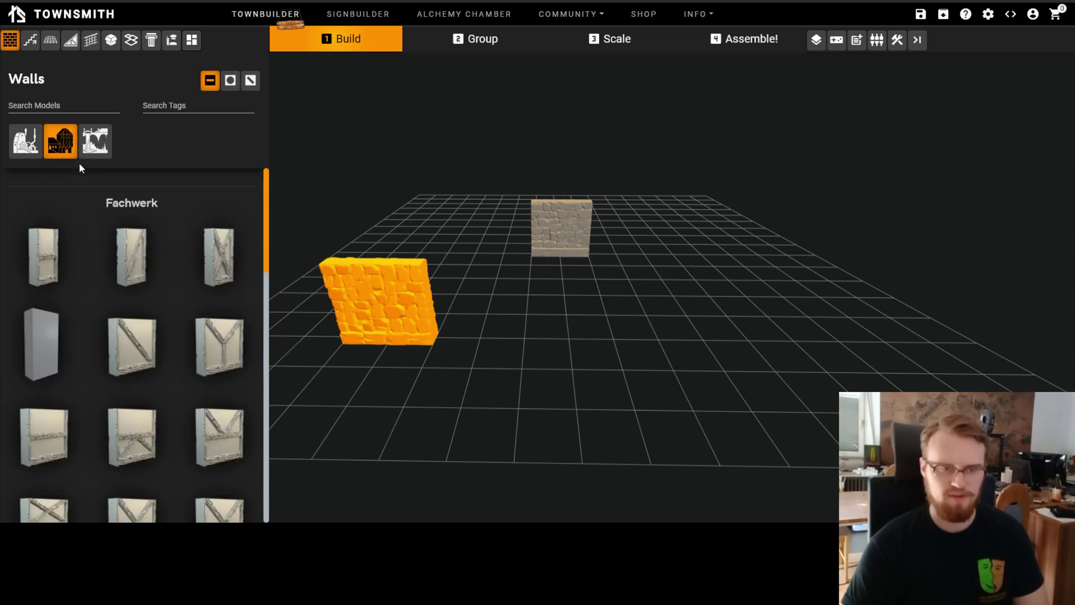
Step: Look through the Medieval wall models, from Fachwerk to Wood, and clear the theme filter
{"action": "scroll", "coordinate": [124, 279], "scroll_direction": "down", "scroll_amount": 5}
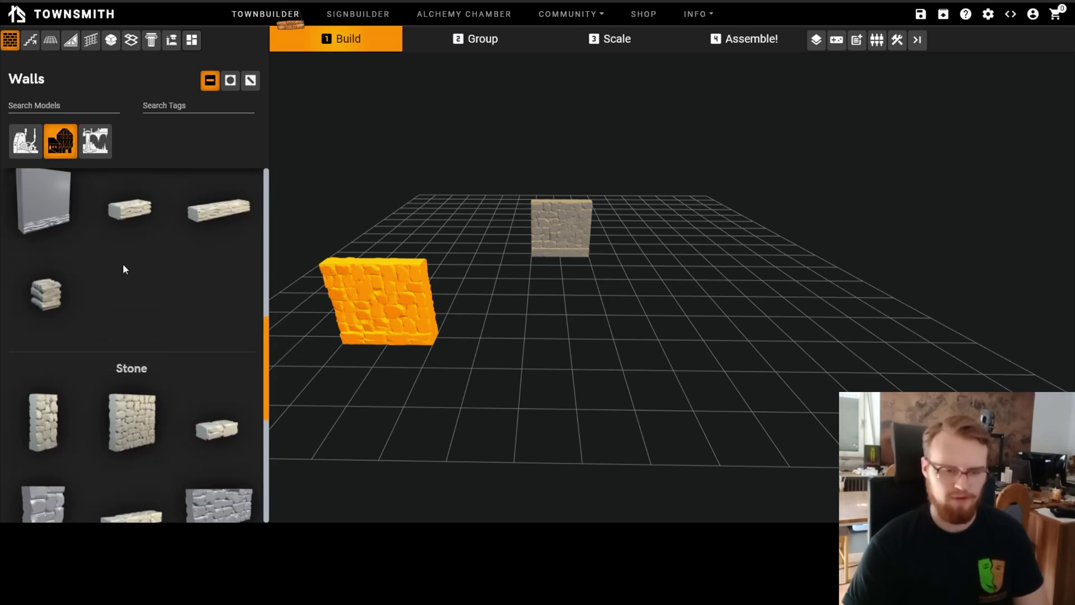
{"action": "scroll", "coordinate": [168, 314], "scroll_direction": "down", "scroll_amount": 4}
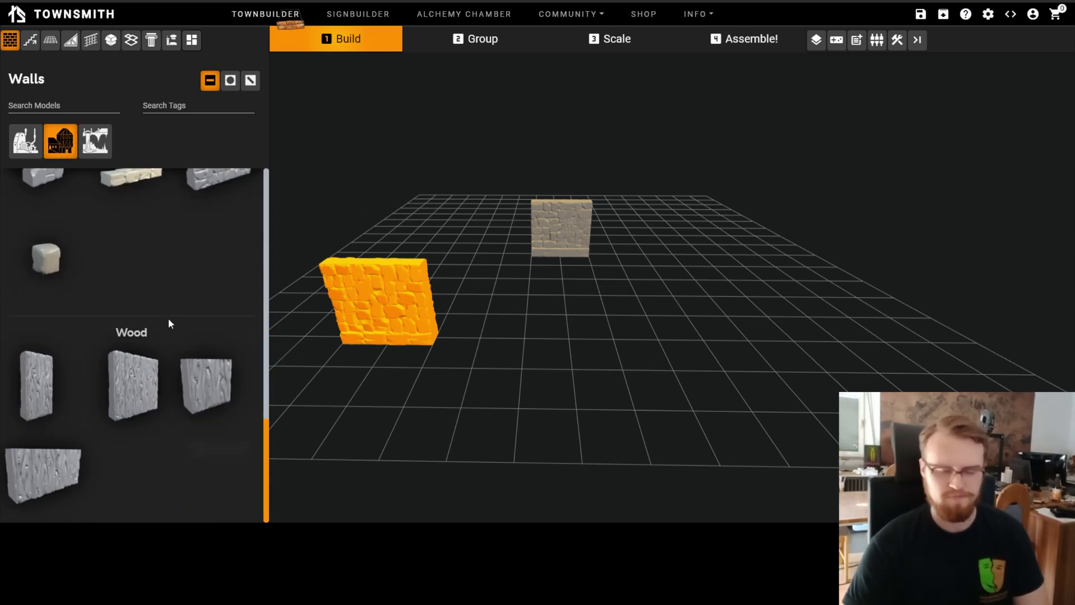
{"action": "scroll", "coordinate": [168, 318], "scroll_direction": "up", "scroll_amount": 3}
{"action": "scroll", "coordinate": [162, 312], "scroll_direction": "up", "scroll_amount": 5}
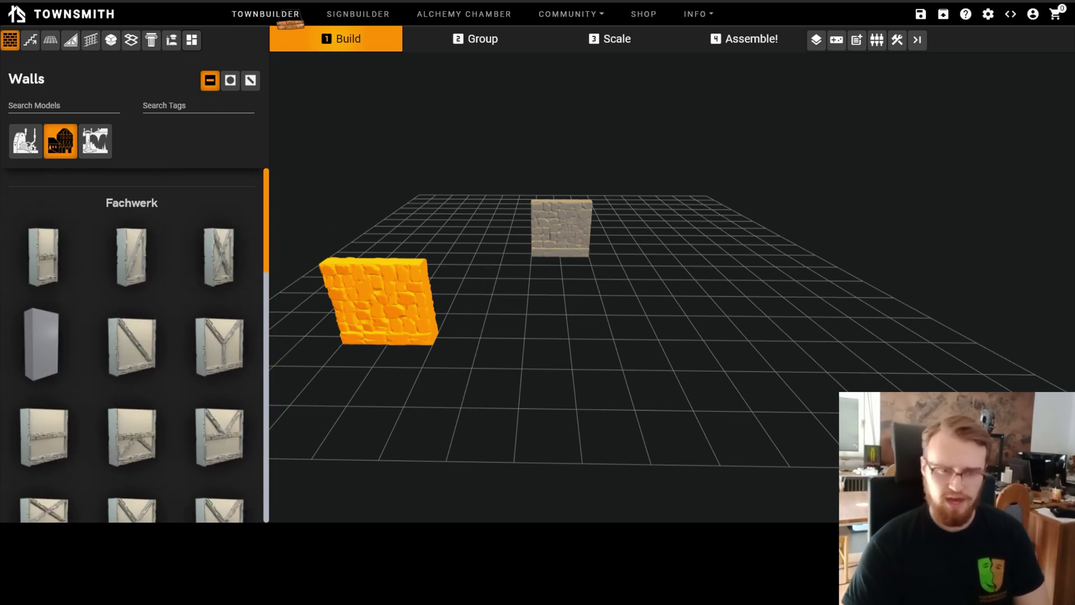
{"action": "left_click", "coordinate": [60, 141]}
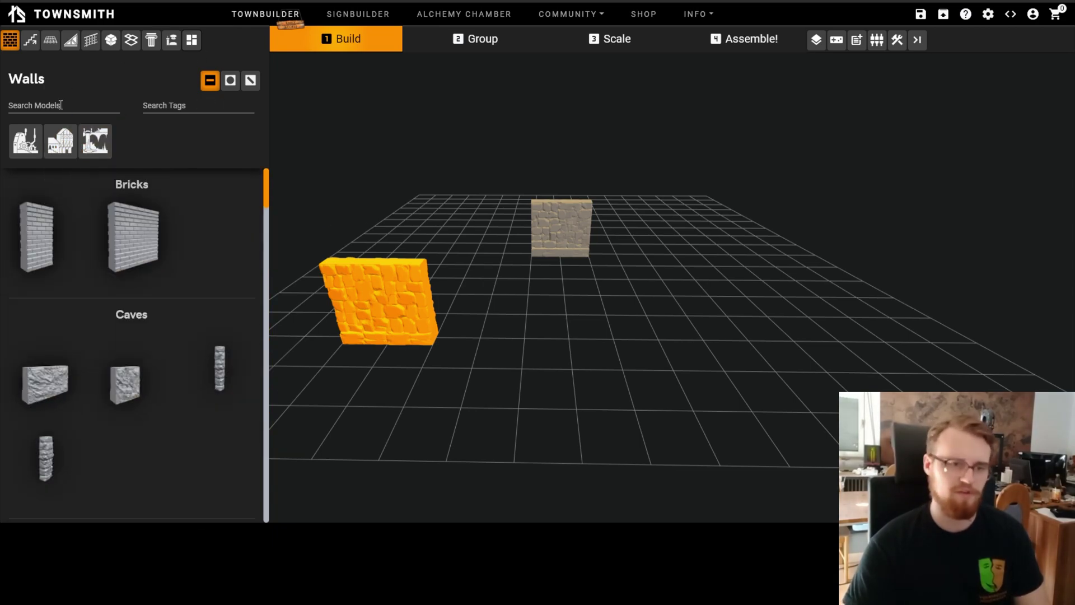
Step: Search the wall models for "Brick Wall" and clear the search term
{"action": "left_click", "coordinate": [60, 104]}
{"action": "type", "text": "Brick"}
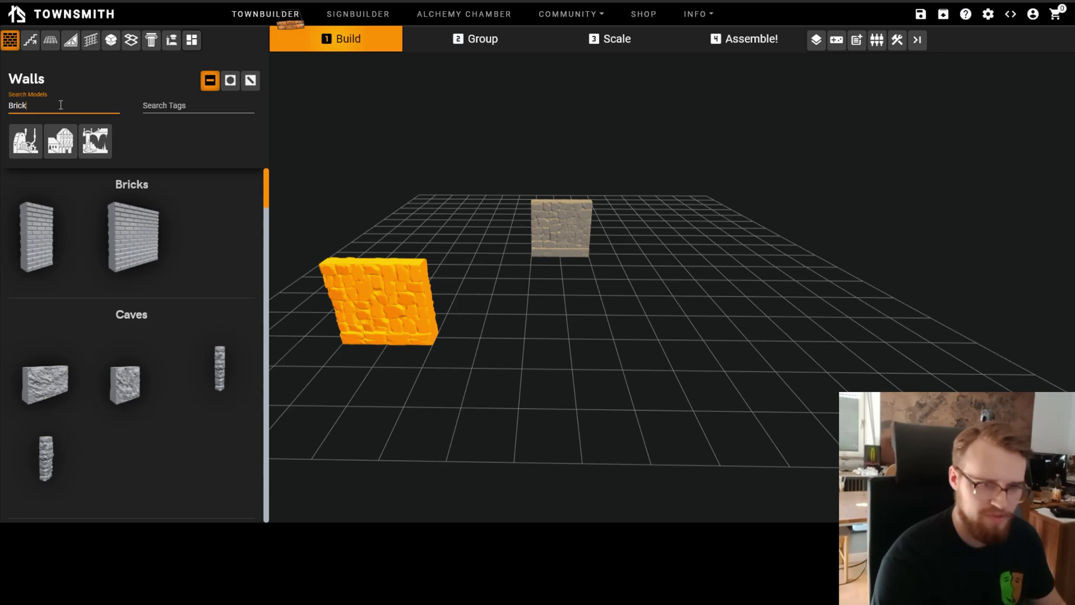
{"action": "type", "text": " Wall"}
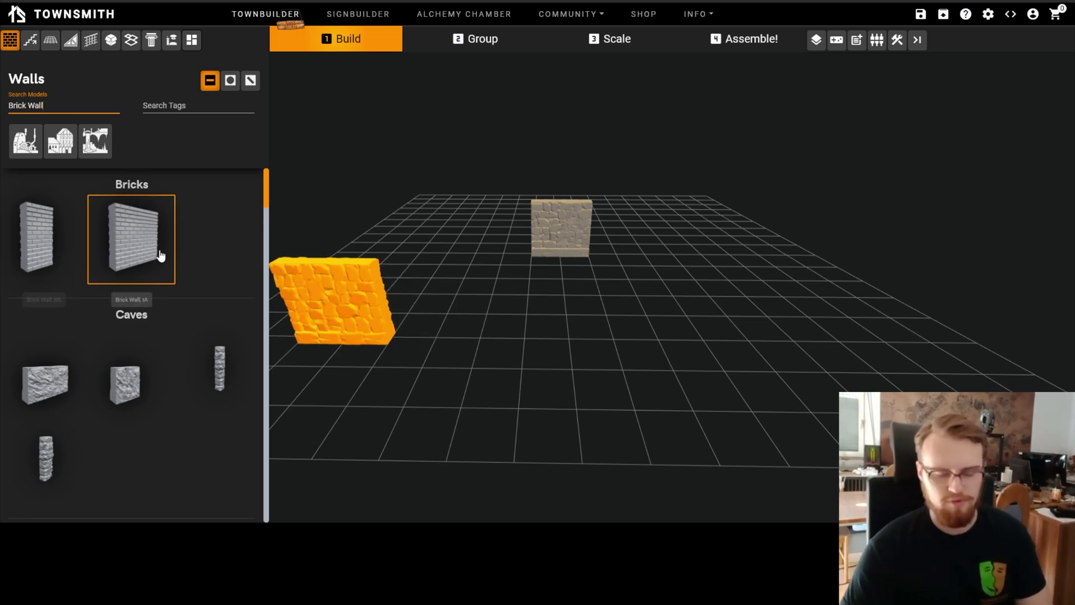
{"action": "key", "text": "ctrl+a"}
{"action": "key", "text": "Delete"}
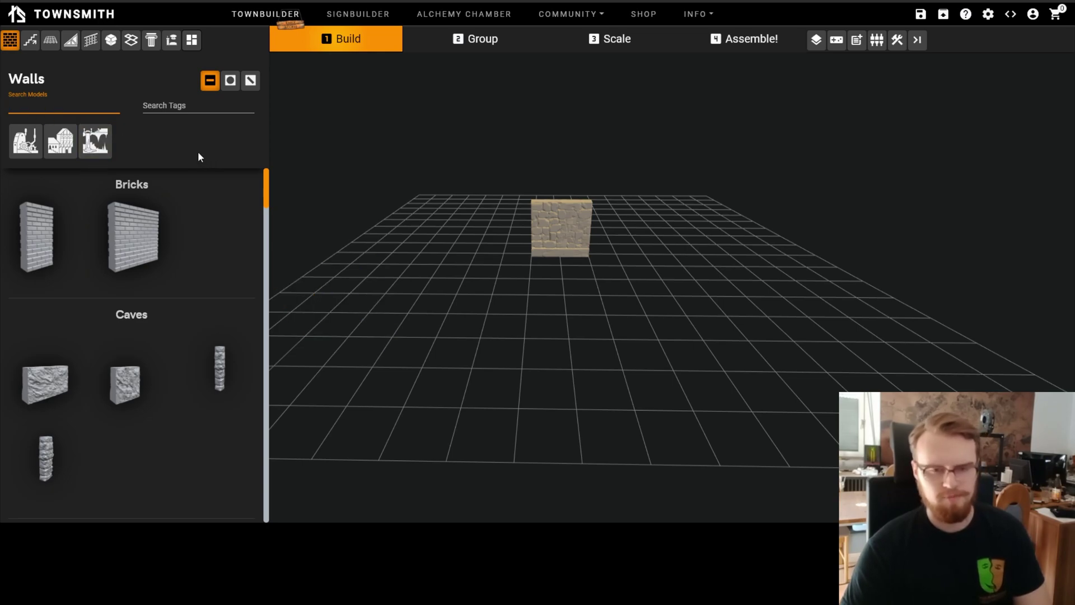
{"action": "left_click", "coordinate": [193, 136]}
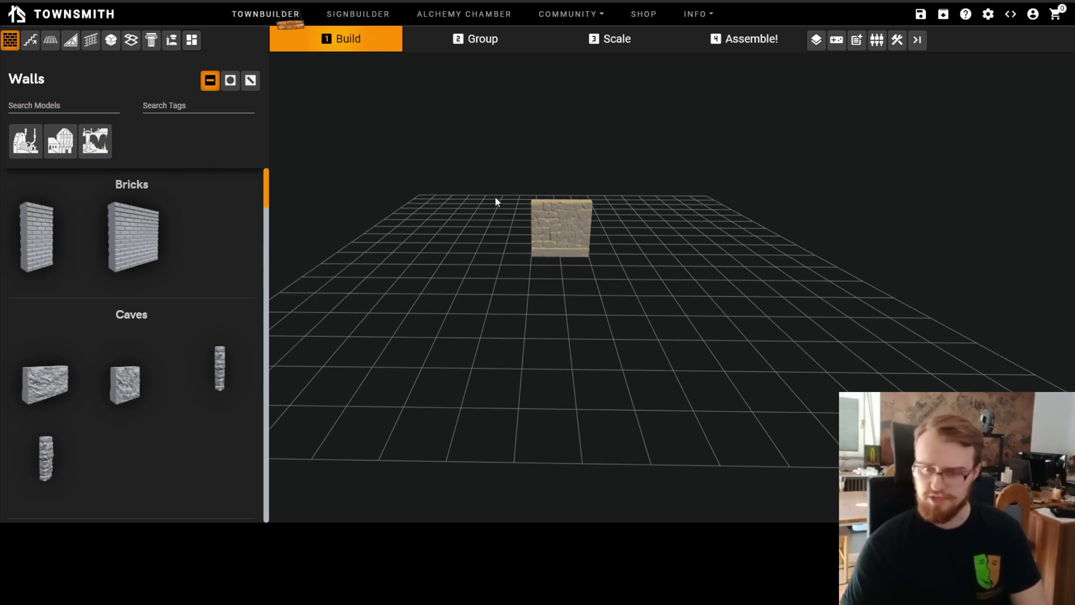
Step: Remove the remaining stone wall from the grid and place the wide brick wall from the Bricks section near the middle
{"action": "mouse_move", "coordinate": [530, 217]}
{"action": "left_mouse_down"}
{"action": "mouse_move", "coordinate": [569, 247]}
{"action": "mouse_move", "coordinate": [580, 223]}
{"action": "mouse_move", "coordinate": [605, 284]}
{"action": "left_mouse_up"}
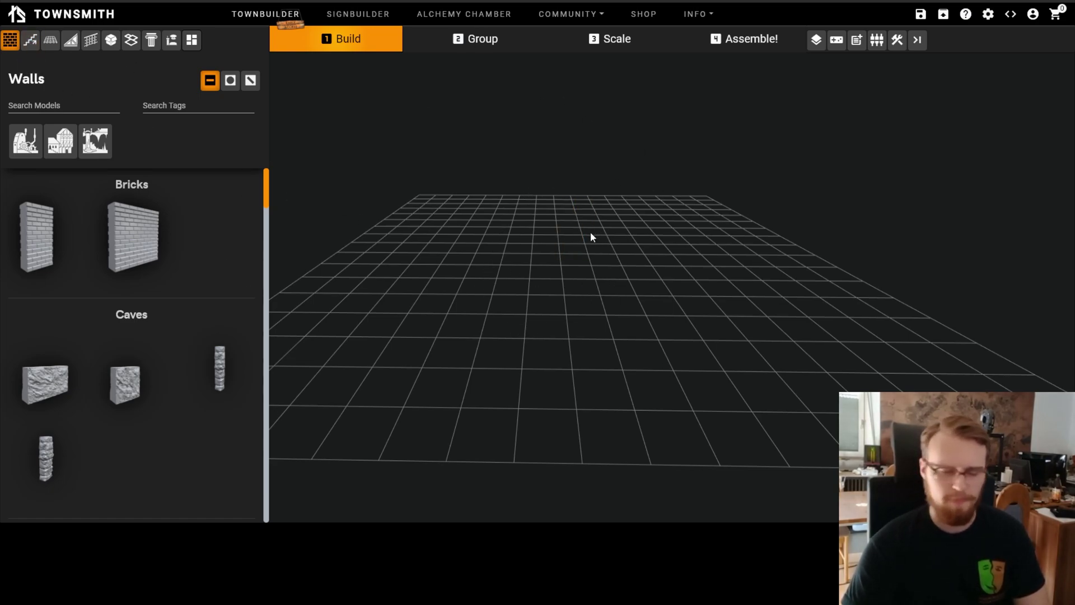
{"action": "left_click_drag", "start_coordinate": [125, 241], "coordinate": [569, 264]}
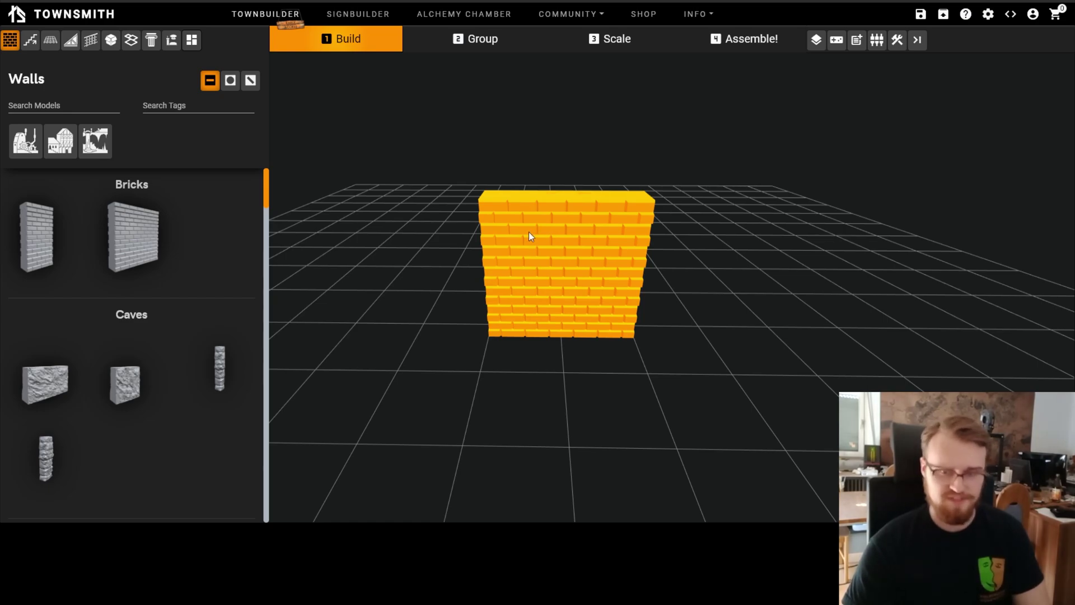
{"action": "left_click", "coordinate": [435, 242]}
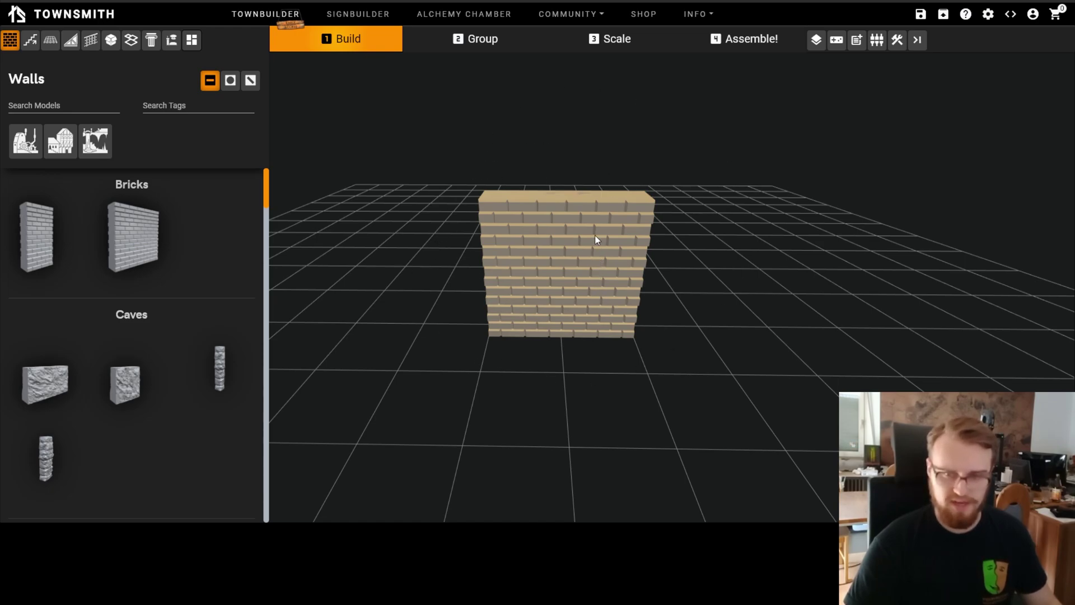
Step: Select the brick wall and move it stepwise across the grid in all four directions
{"action": "left_click", "coordinate": [565, 253]}
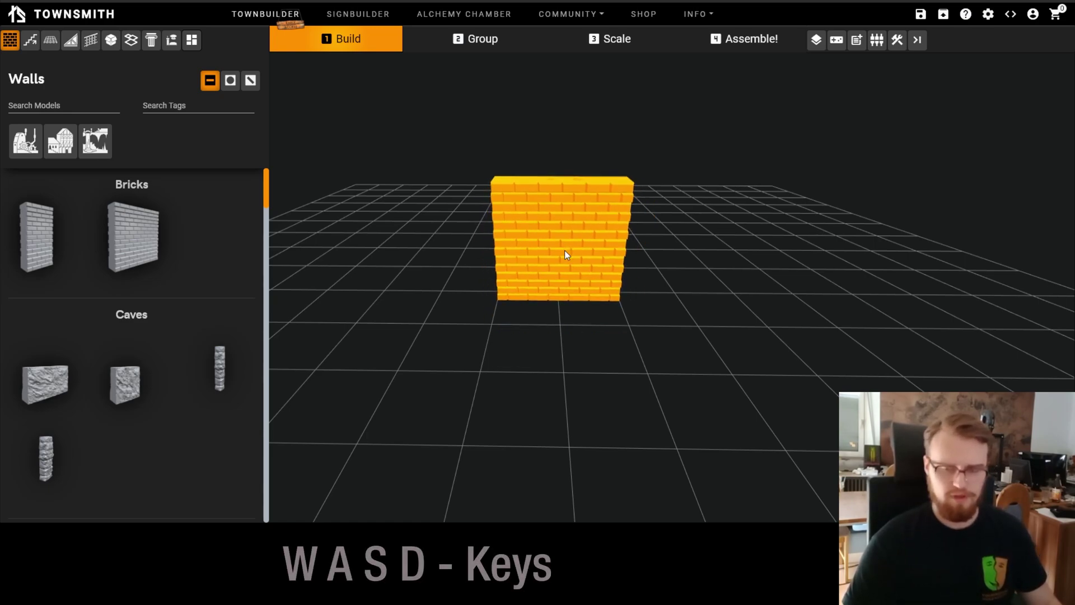
{"action": "key", "text": "a"}
{"action": "key", "text": "d"}
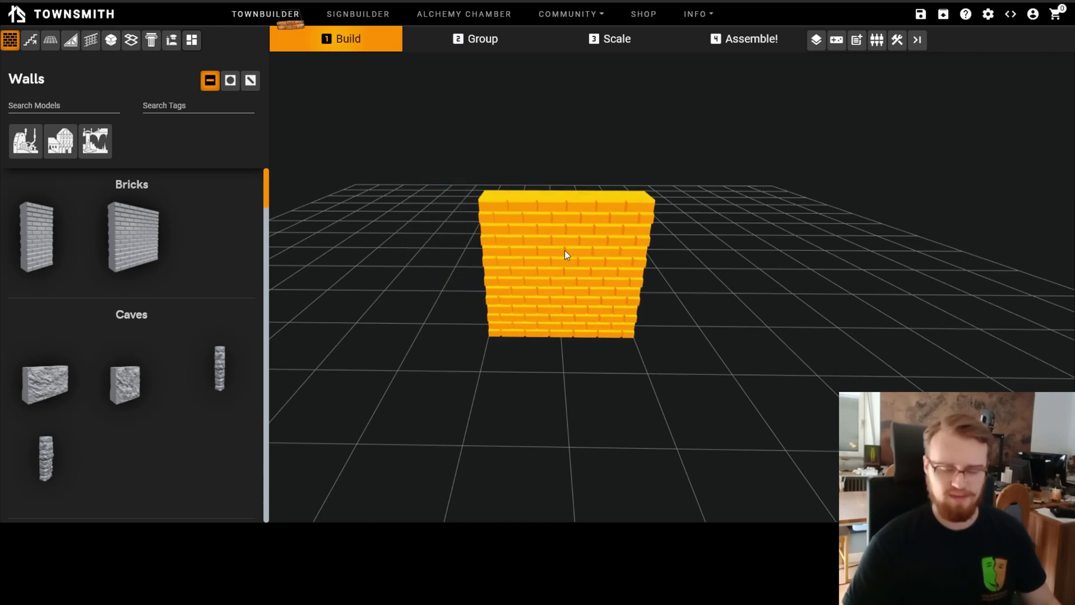
{"action": "key", "text": "w"}
{"action": "key", "text": "a"}
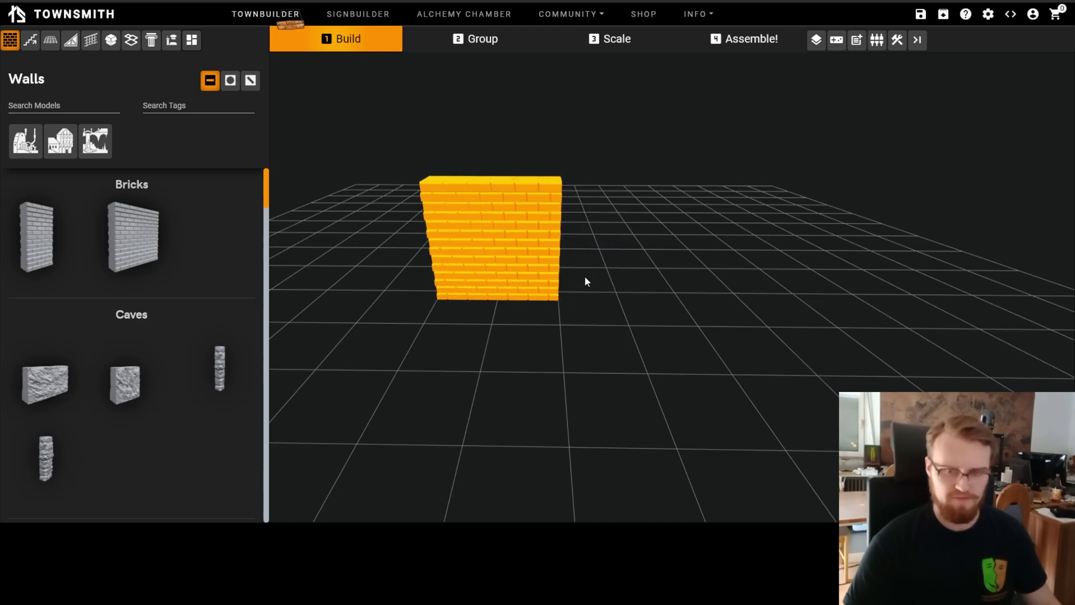
{"action": "key", "text": "s"}
{"action": "key", "text": "d"}
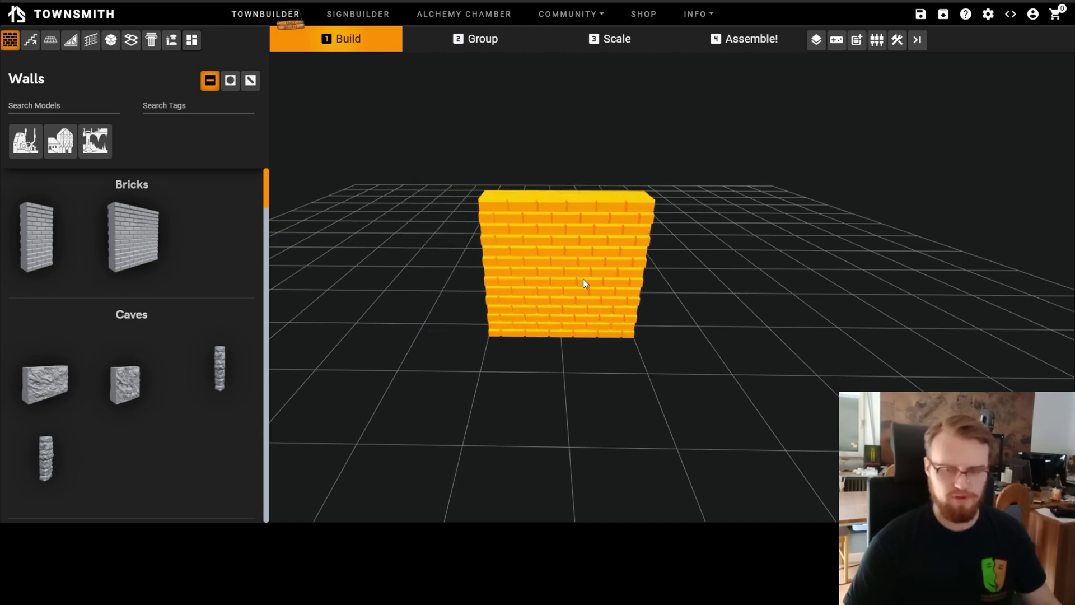
{"action": "left_click_drag", "start_coordinate": [636, 361], "coordinate": [595, 397]}
{"action": "key", "text": "w"}
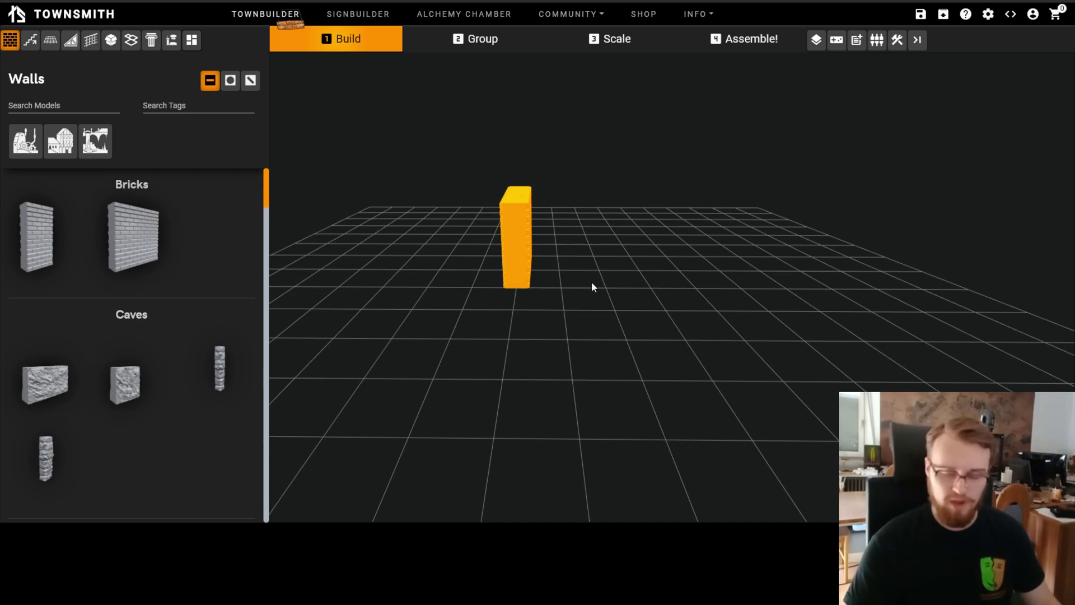
Step: Move the selected brick wall up and down in several steps
{"action": "key", "text": "Down"}
{"action": "key", "text": "Up"}
{"action": "key", "text": "Down"}
{"action": "key", "text": "Up"}
{"action": "key", "text": "Up"}
{"action": "key", "text": "Up"}
{"action": "key", "text": "Up"}
{"action": "key", "text": "Up"}
{"action": "key", "text": "Down"}
{"action": "key", "text": "Down"}
{"action": "key", "text": "Down"}
{"action": "key", "text": "Down"}
{"action": "key", "text": "Down"}
{"action": "key", "text": "Down"}
{"action": "left_click_drag", "start_coordinate": [558, 374], "coordinate": [551, 158]}
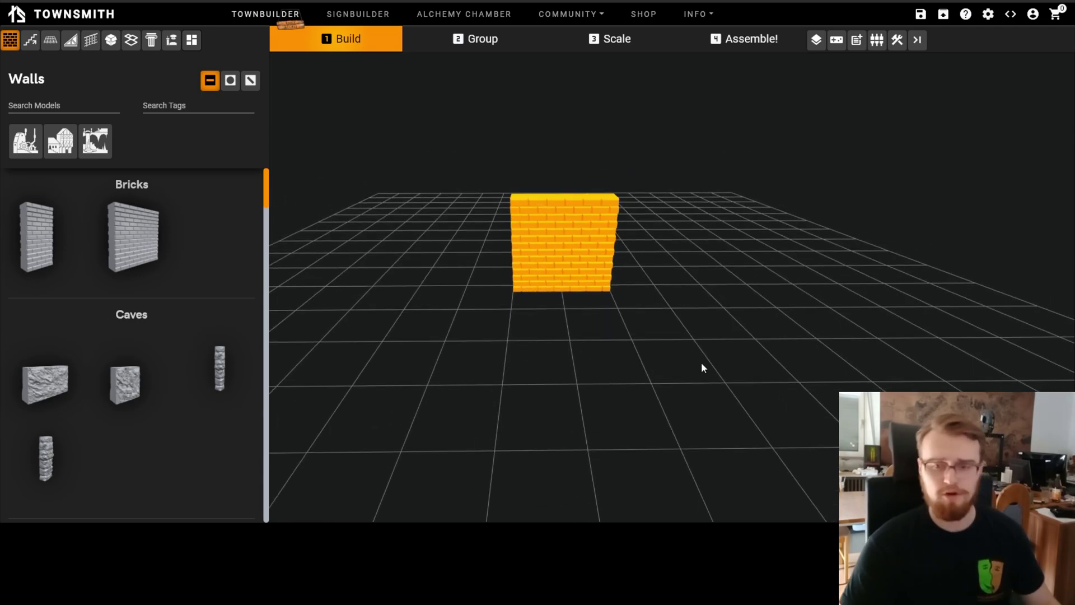
Step: Rotate the selected brick wall stepwise, including quarter turns, and turn it back to face the front
{"action": "left_click_drag", "start_coordinate": [701, 362], "coordinate": [637, 351]}
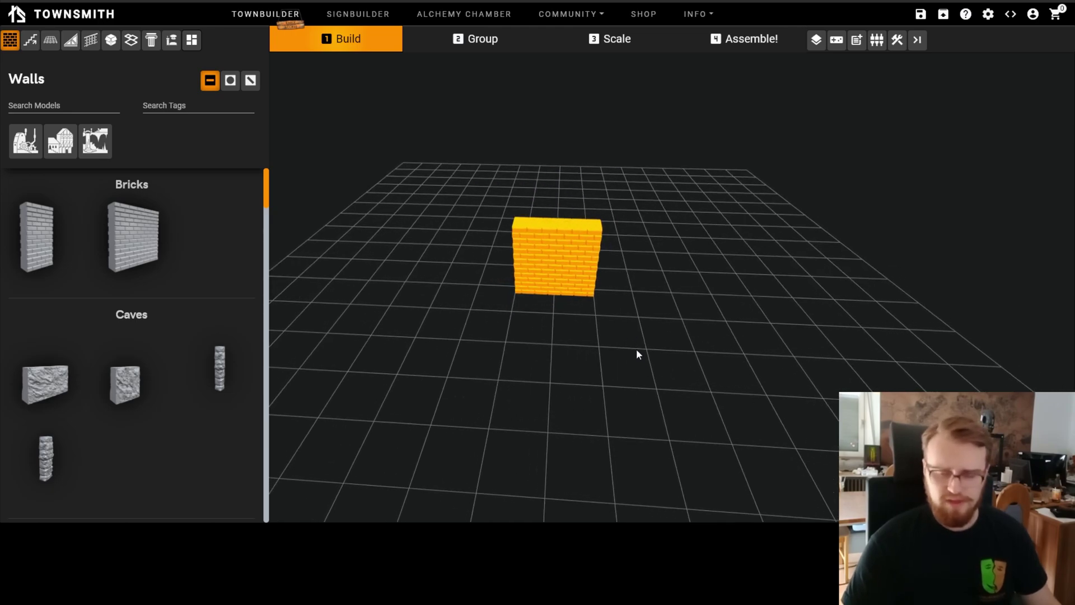
{"action": "key", "text": "r"}
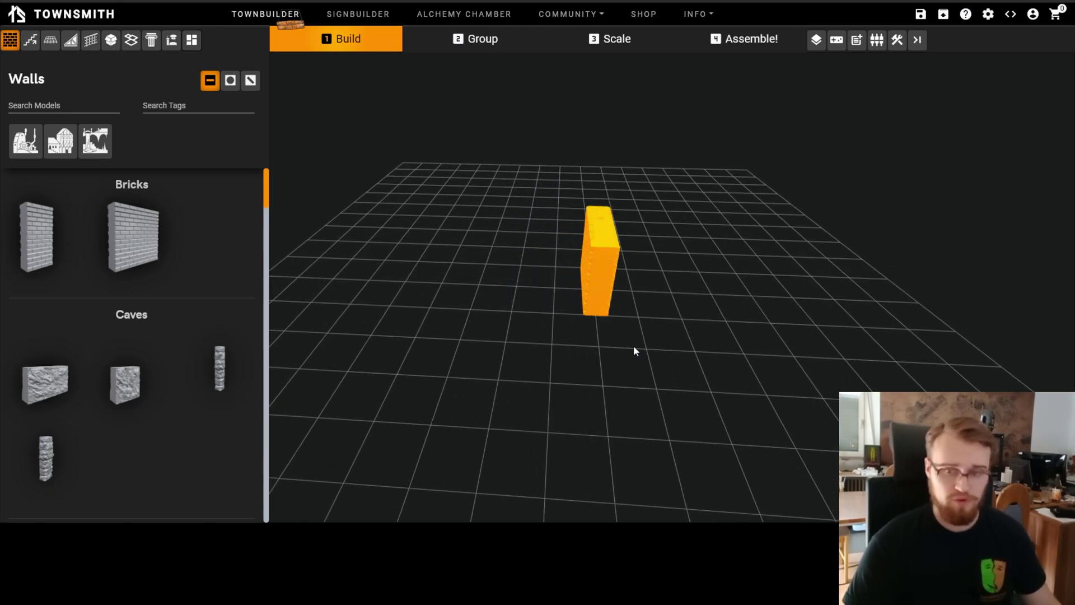
{"action": "key", "text": "r"}
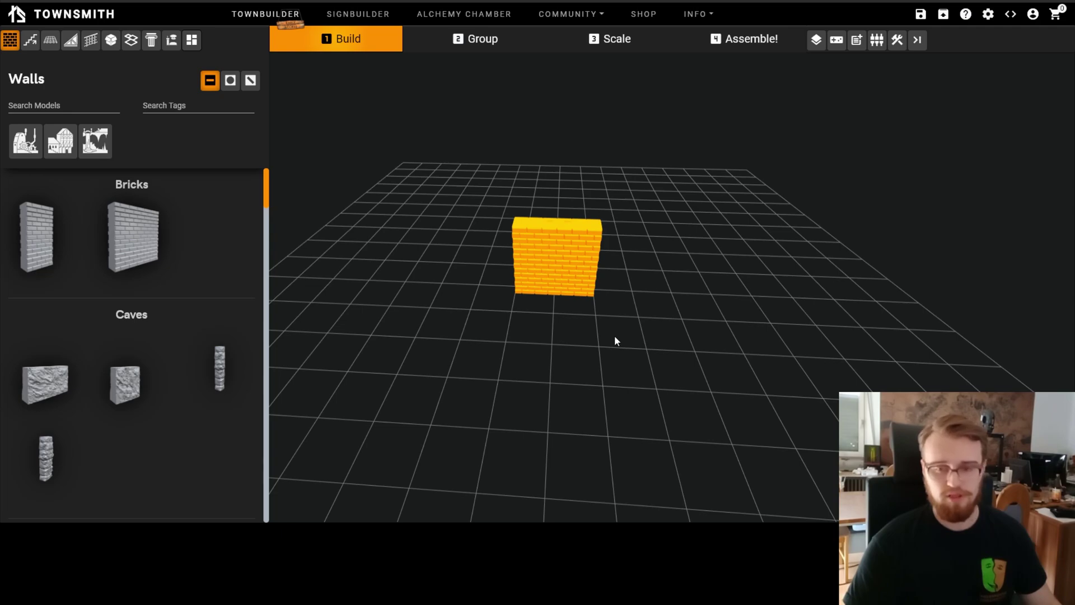
{"action": "key", "text": "r"}
{"action": "key", "text": "r"}
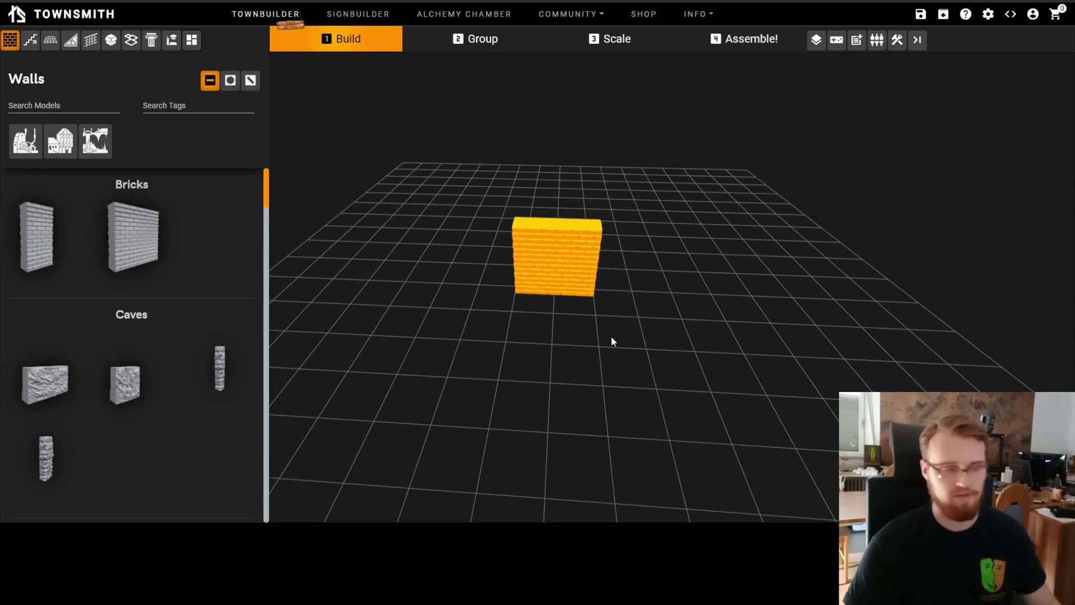
{"action": "key", "text": "e"}
{"action": "key", "text": "e"}
{"action": "key", "text": "e"}
{"action": "key", "text": "e"}
{"action": "key", "text": "q"}
{"action": "key", "text": "q"}
{"action": "key", "text": "q"}
{"action": "key", "text": "q"}
Step: Shift the brick wall sideways to the left and add a second identical brick wall on its right, leaving a small gap
{"action": "key", "text": "a"}
{"action": "key", "text": "d"}
{"action": "key", "text": "d"}
{"action": "key", "text": "a"}
{"action": "key", "text": "a"}
{"action": "key", "text": "a"}
{"action": "key", "text": "d"}
{"action": "key", "text": "a"}
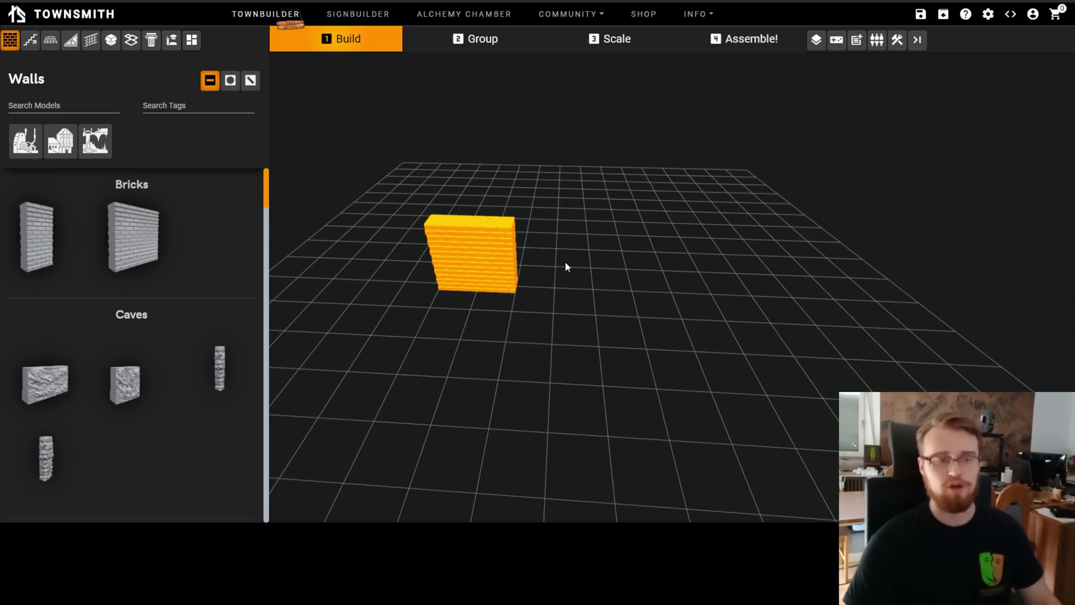
{"action": "left_click", "coordinate": [612, 255]}
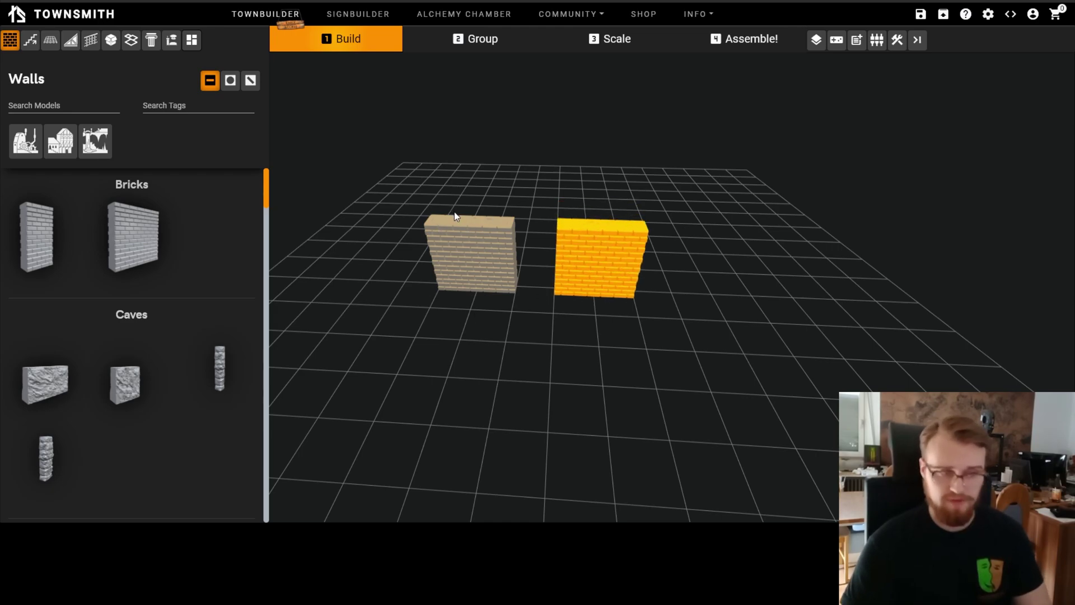
Step: Remove both brick walls from the grid and check the wall models in the Caves section
{"action": "right_click", "coordinate": [565, 263]}
{"action": "right_click", "coordinate": [474, 260]}
{"action": "scroll", "coordinate": [125, 342], "scroll_direction": "down", "scroll_amount": 2}
{"action": "scroll", "coordinate": [91, 348], "scroll_direction": "up", "scroll_amount": 2}
{"action": "left_click_drag", "start_coordinate": [91, 348], "coordinate": [62, 372]}
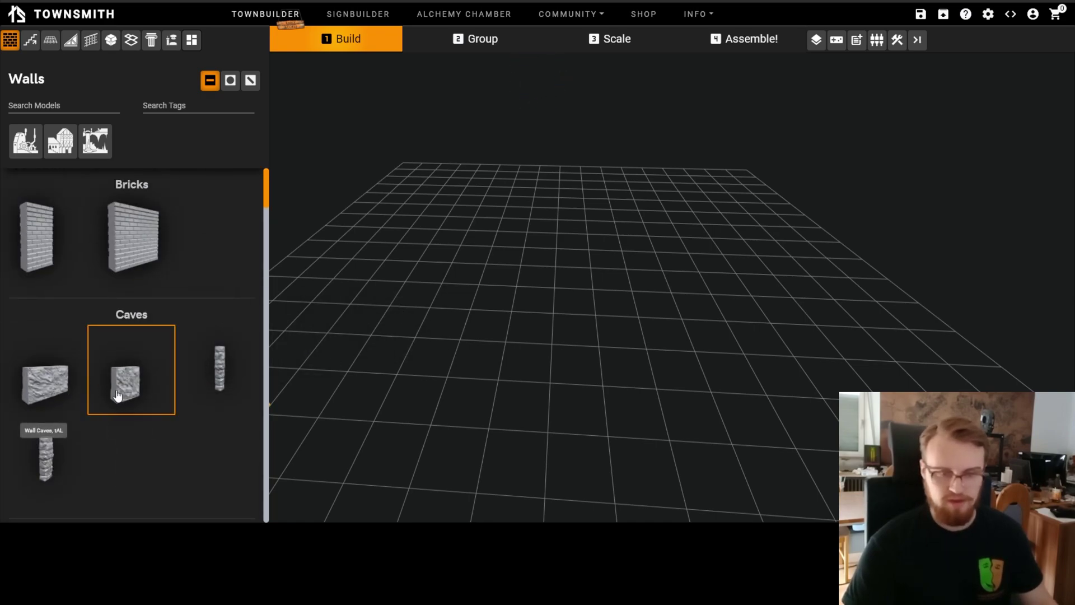
Step: Place two small square cave walls from the Caves section edge to edge on the grid and clear the selection
{"action": "left_click_drag", "start_coordinate": [139, 403], "coordinate": [501, 347]}
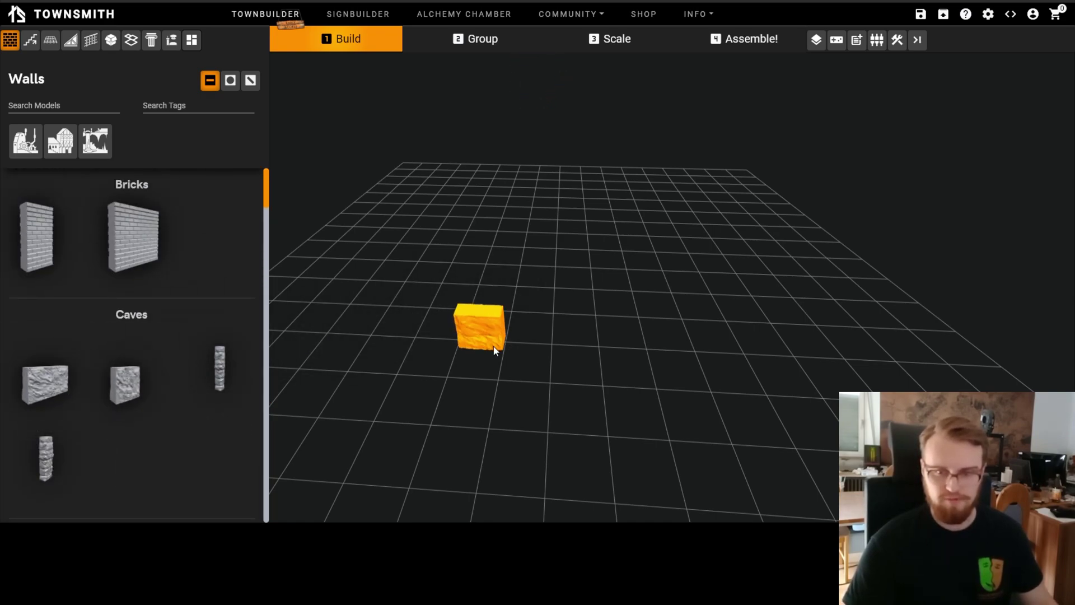
{"action": "left_click_drag", "start_coordinate": [539, 310], "coordinate": [539, 310]}
{"action": "left_click_drag", "start_coordinate": [147, 371], "coordinate": [566, 362]}
{"action": "scroll", "coordinate": [559, 402], "scroll_direction": "up", "scroll_amount": 5}
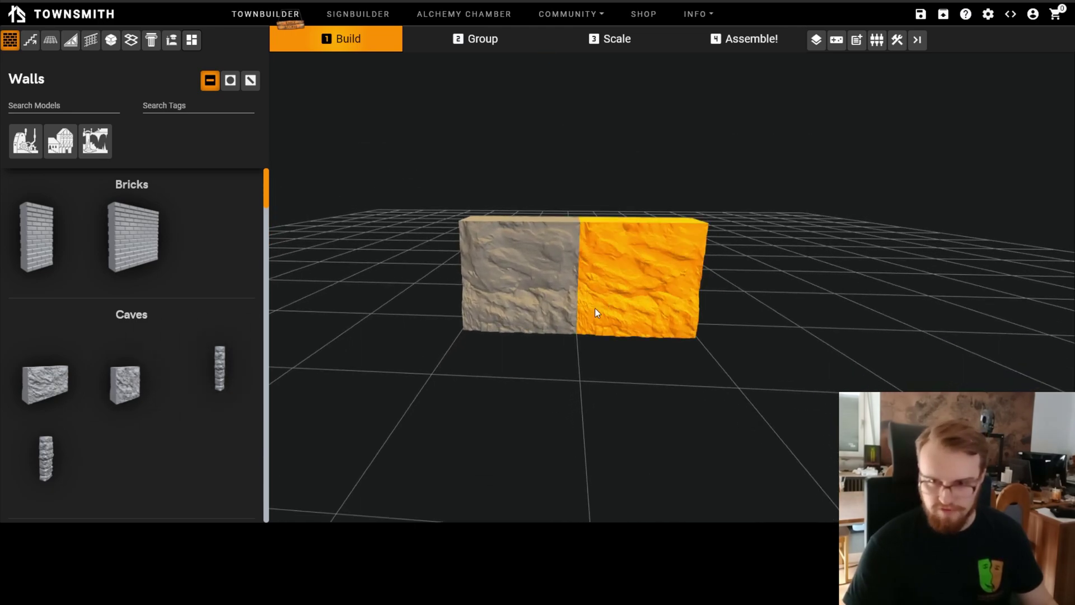
{"action": "left_click", "coordinate": [544, 327]}
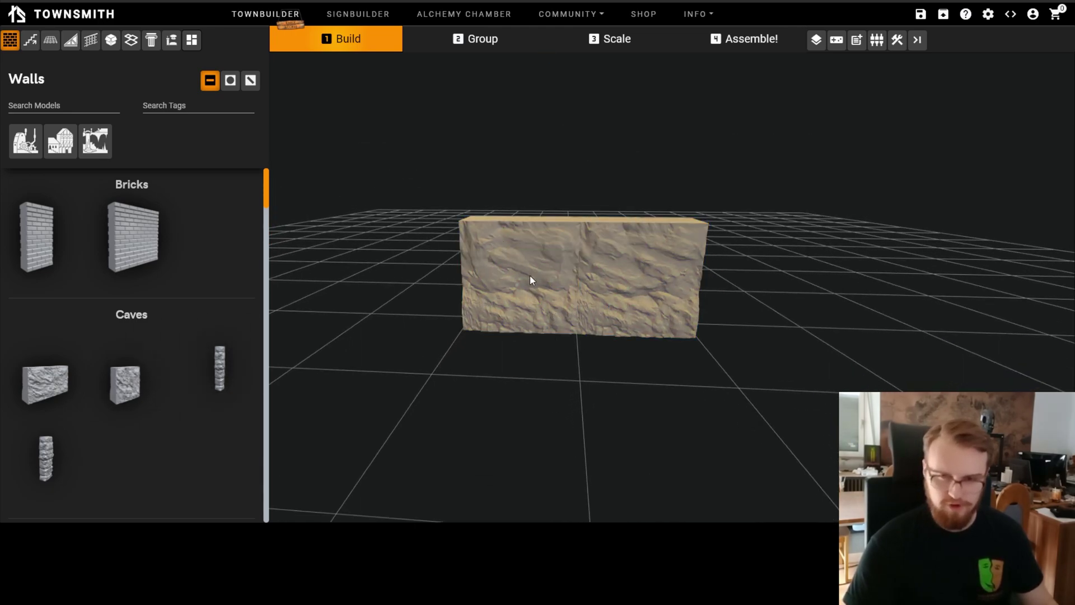
Step: Extend the pair of cave walls to the right into a continuous straight row of six identical walls
{"action": "scroll", "coordinate": [525, 277], "scroll_direction": "up", "scroll_amount": 5}
{"action": "scroll", "coordinate": [617, 208], "scroll_direction": "down", "scroll_amount": 3}
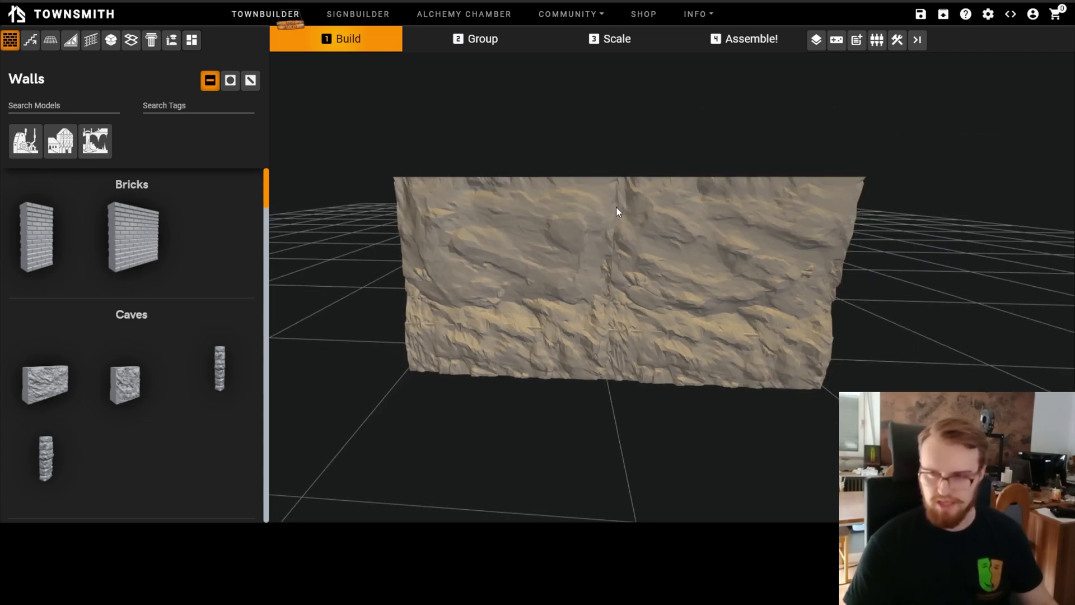
{"action": "scroll", "coordinate": [660, 386], "scroll_direction": "down", "scroll_amount": 5}
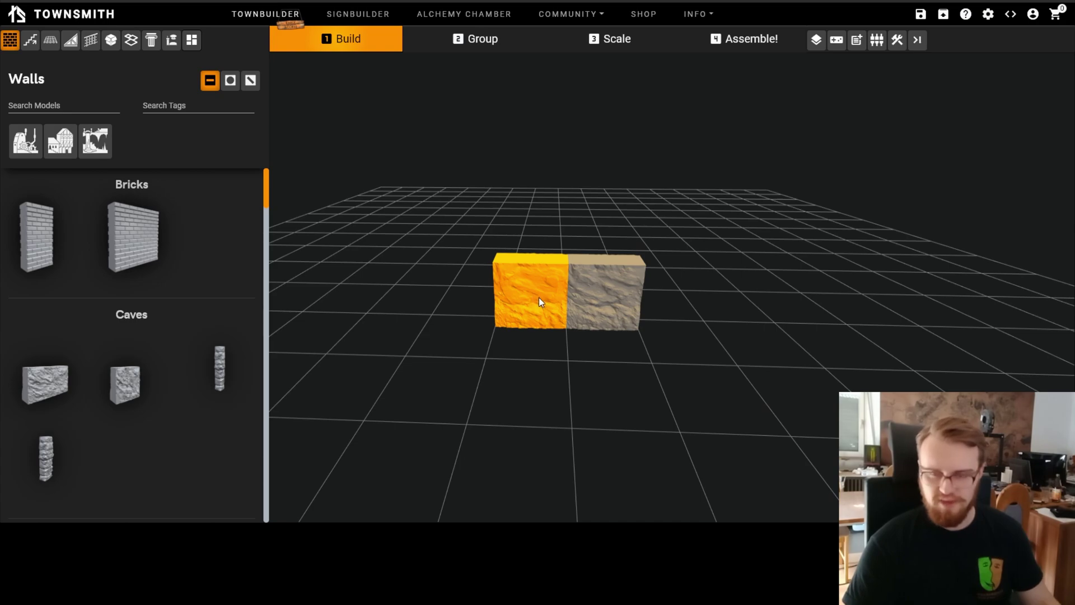
{"action": "left_click_drag", "start_coordinate": [662, 309], "coordinate": [842, 317]}
{"action": "left_click", "coordinate": [886, 316]}
{"action": "scroll", "coordinate": [741, 392], "scroll_direction": "up", "scroll_amount": 3}
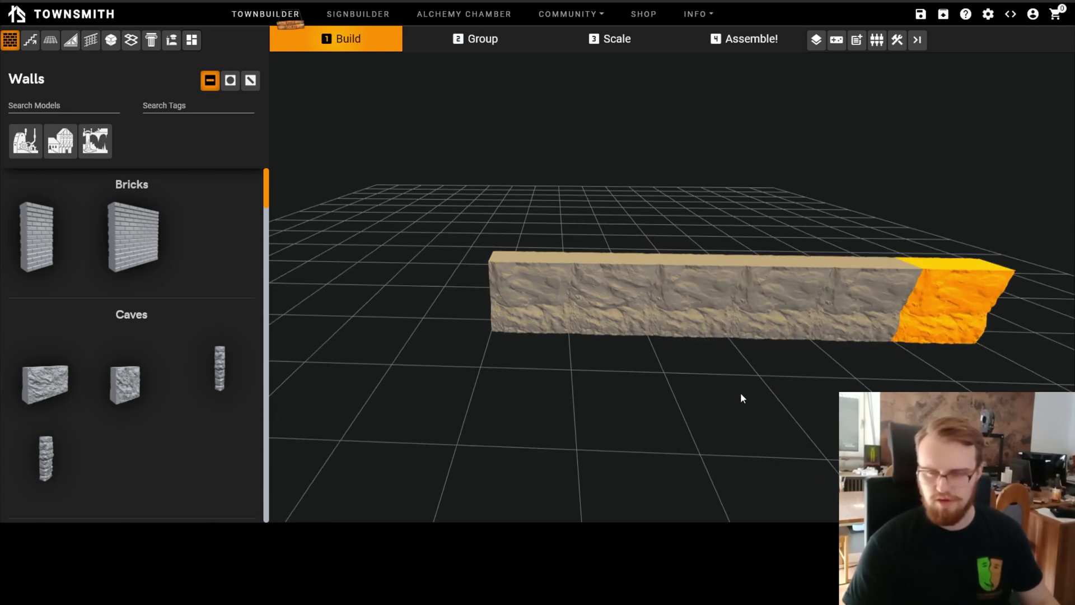
{"action": "right_click_drag", "start_coordinate": [741, 391], "coordinate": [585, 393]}
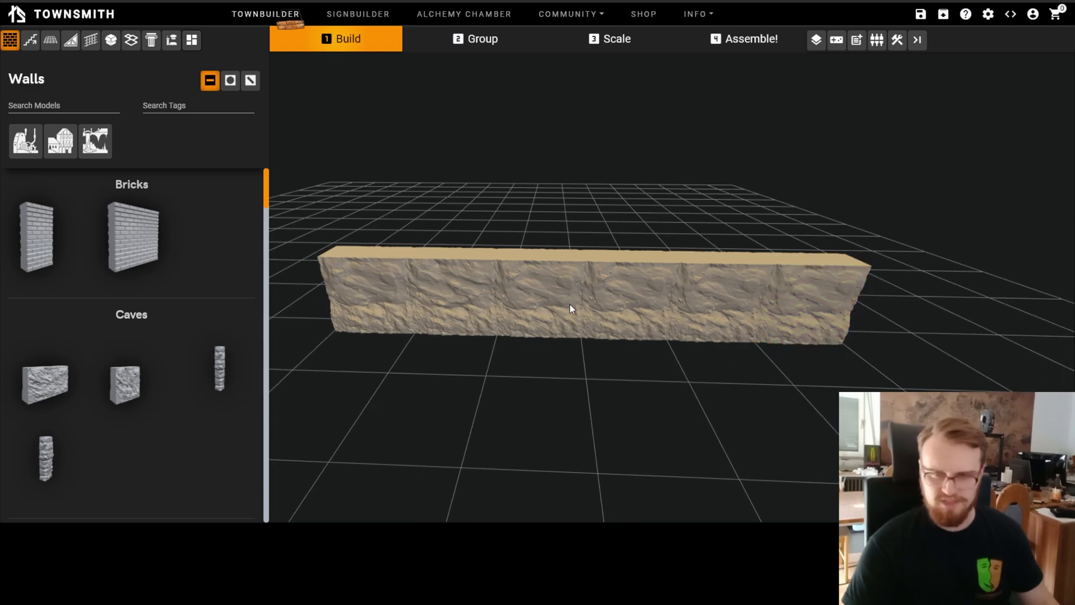
Step: Multi-select all six cave walls of the row one by one and clear the selection
{"action": "scroll", "coordinate": [566, 308], "scroll_direction": "down", "scroll_amount": 3}
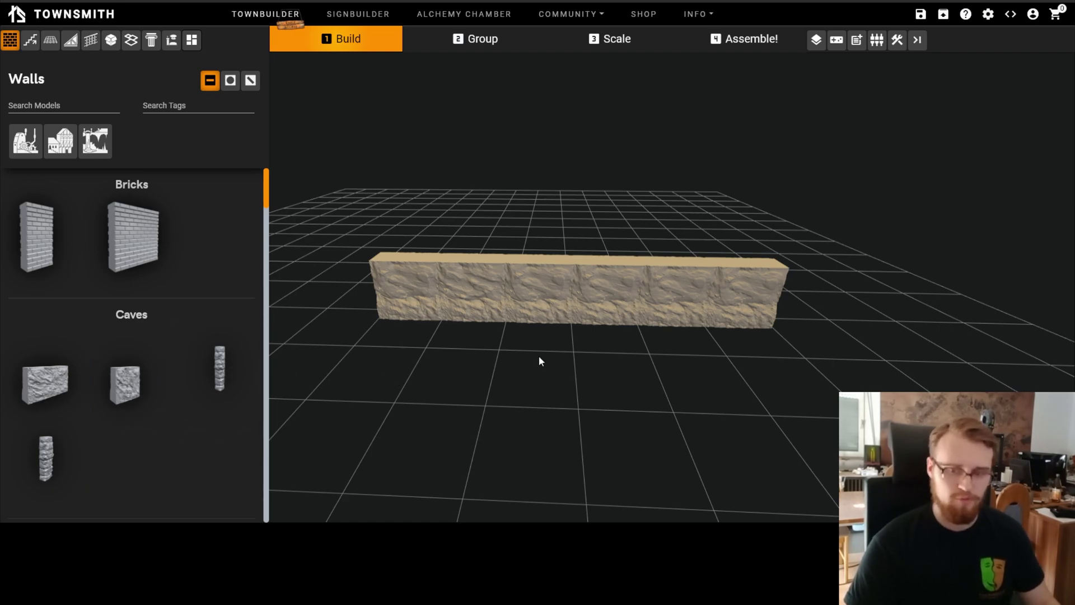
{"action": "scroll", "coordinate": [539, 358], "scroll_direction": "up", "scroll_amount": 1}
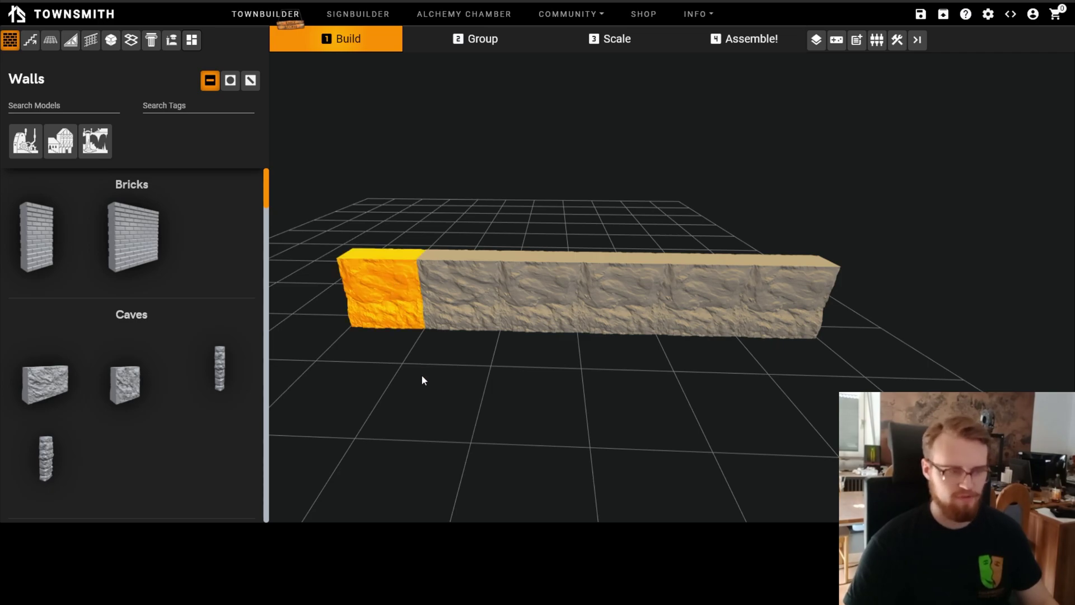
{"action": "left_click", "coordinate": [460, 307], "text": "ctrl"}
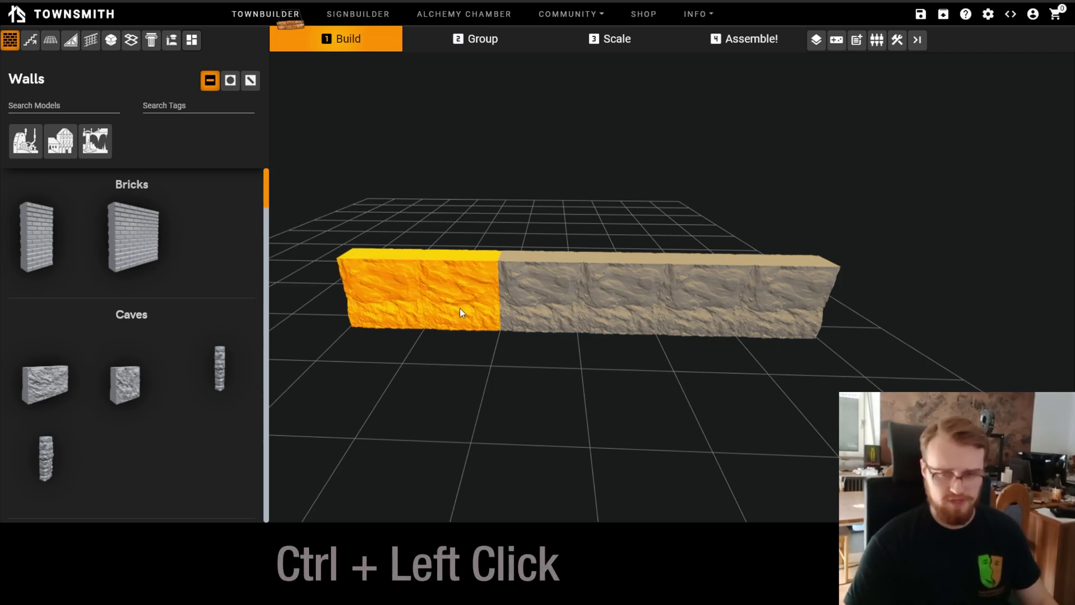
{"action": "left_click", "coordinate": [566, 372], "text": "ctrl"}
{"action": "left_click", "coordinate": [629, 351], "text": "ctrl"}
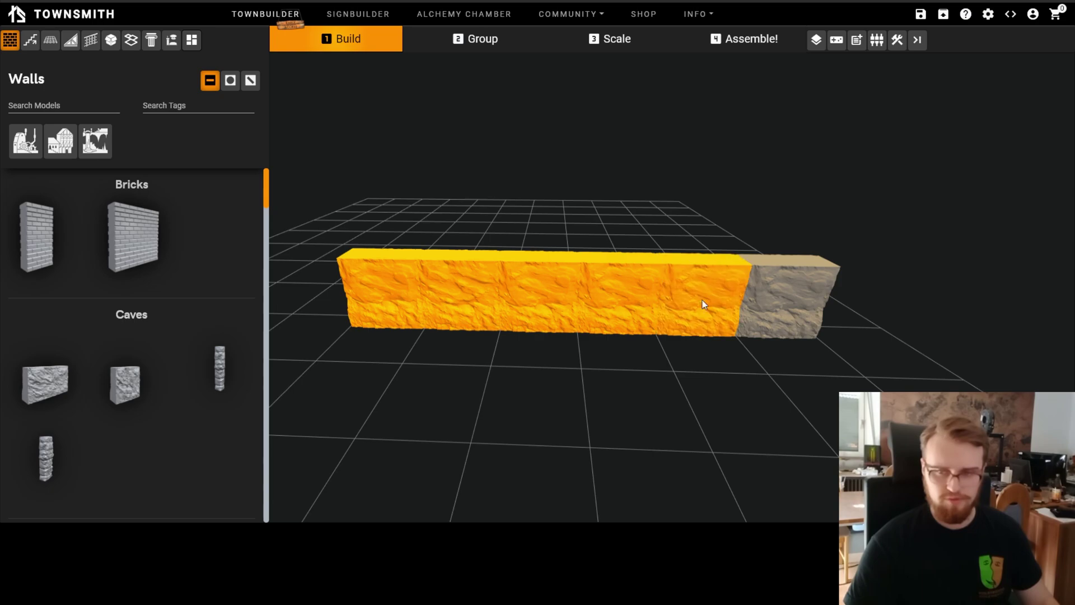
{"action": "left_click", "coordinate": [727, 334], "text": "ctrl"}
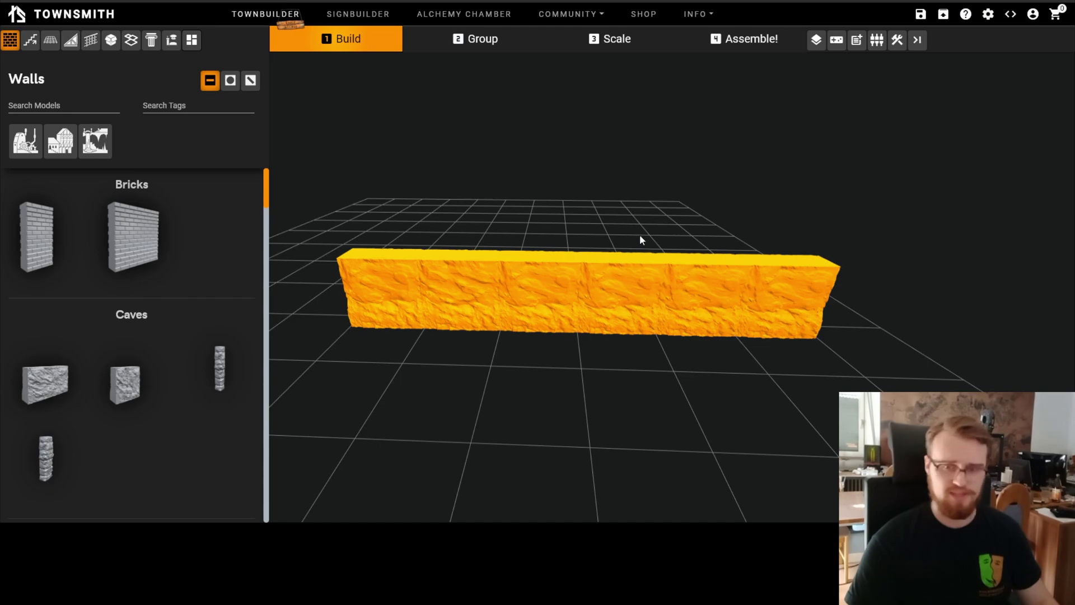
{"action": "left_click", "coordinate": [629, 163]}
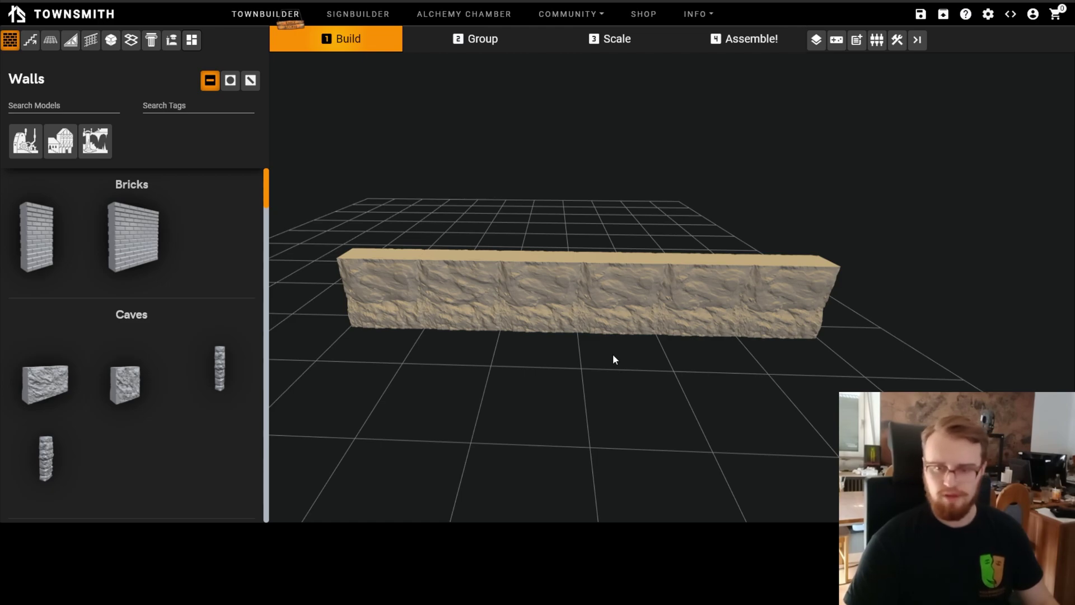
Step: Copy the two middle cave walls of the row to a spot farther back on the grid and clear the selection
{"action": "left_click", "coordinate": [606, 292]}
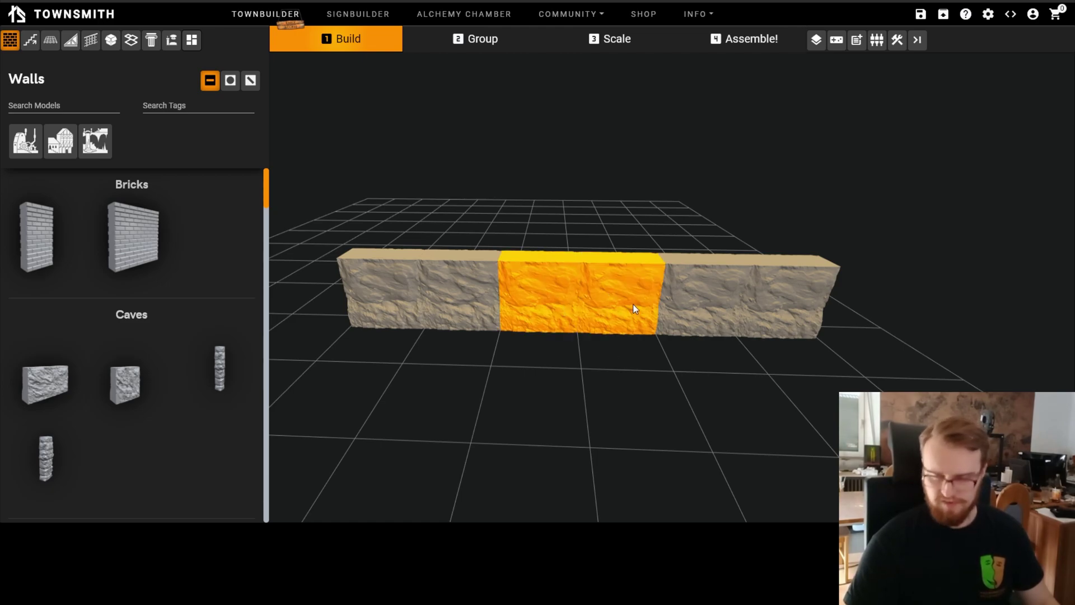
{"action": "scroll", "coordinate": [633, 303], "scroll_direction": "down", "scroll_amount": 3}
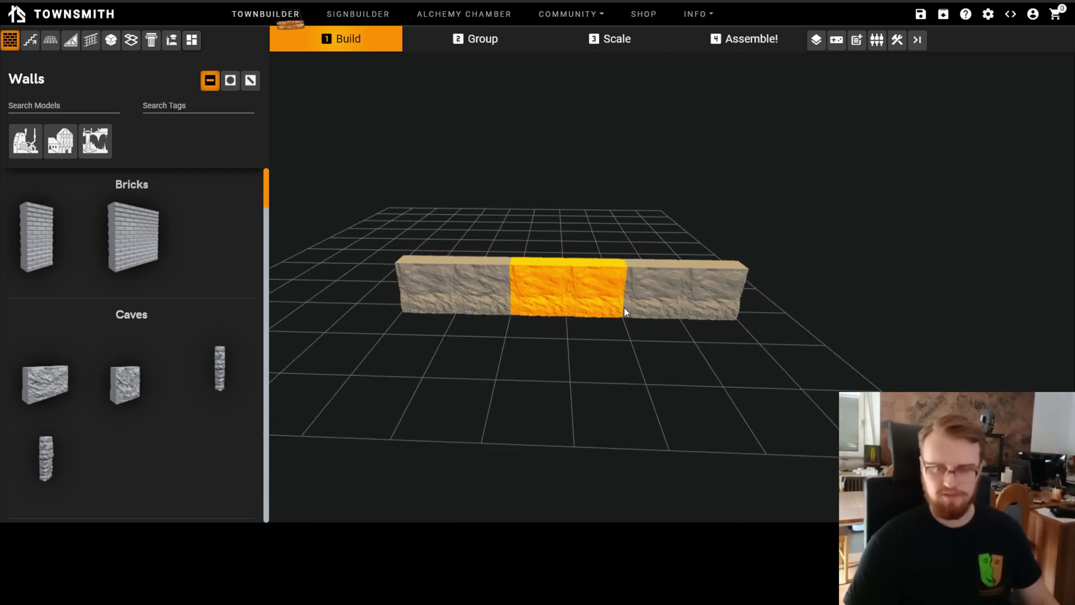
{"action": "left_click", "coordinate": [549, 233]}
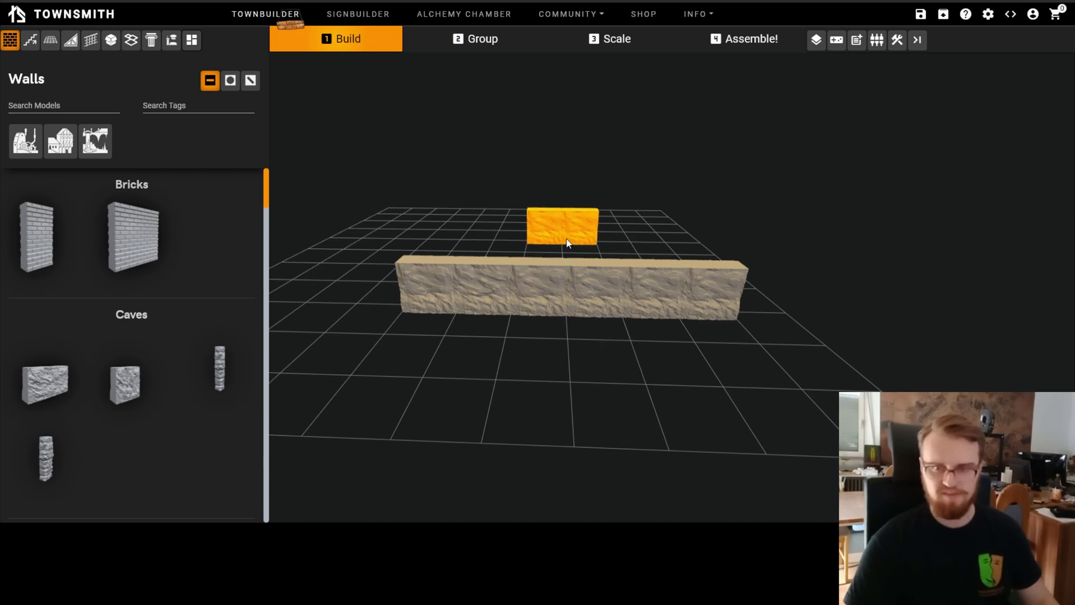
{"action": "left_click", "coordinate": [517, 242]}
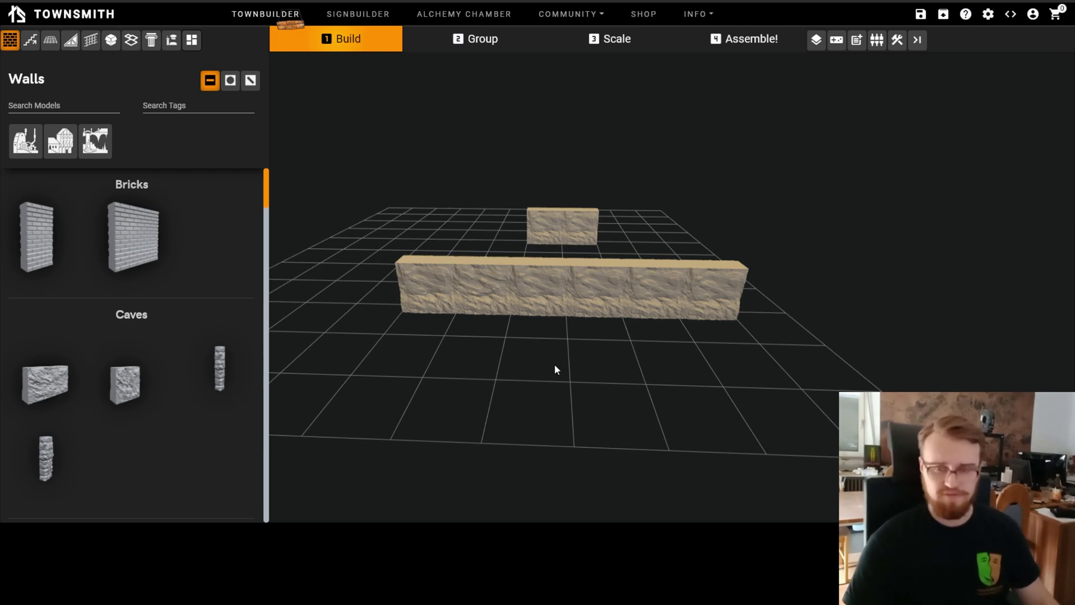
Step: From the top view, use area selection to select the four leftmost walls of the six-wall cave row
{"action": "key", "text": "t"}
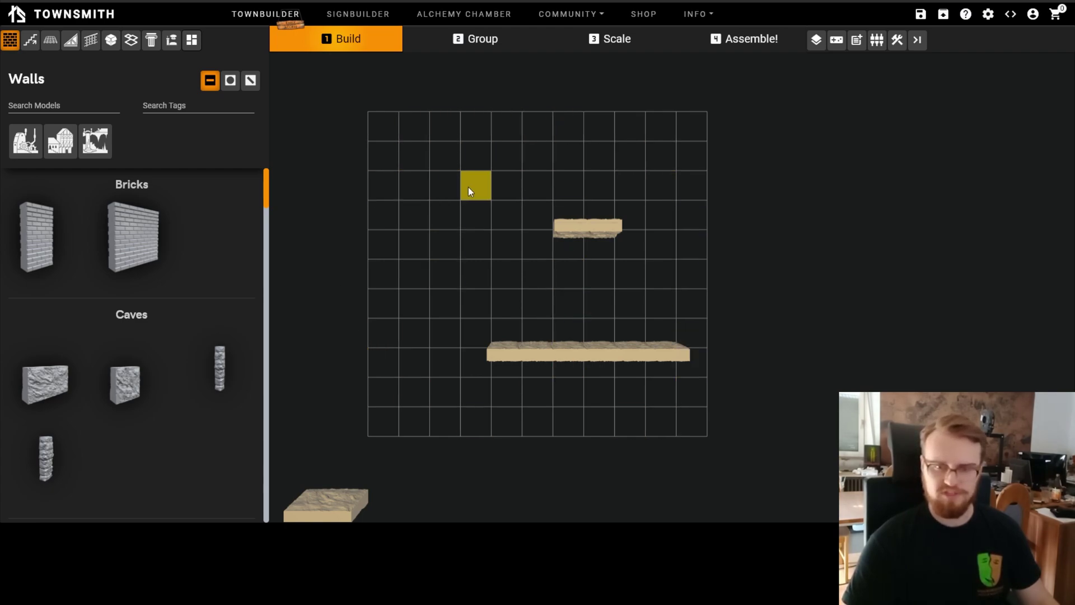
{"action": "double_click", "coordinate": [445, 312]}
{"action": "left_click_drag", "start_coordinate": [444, 308], "coordinate": [477, 321]}
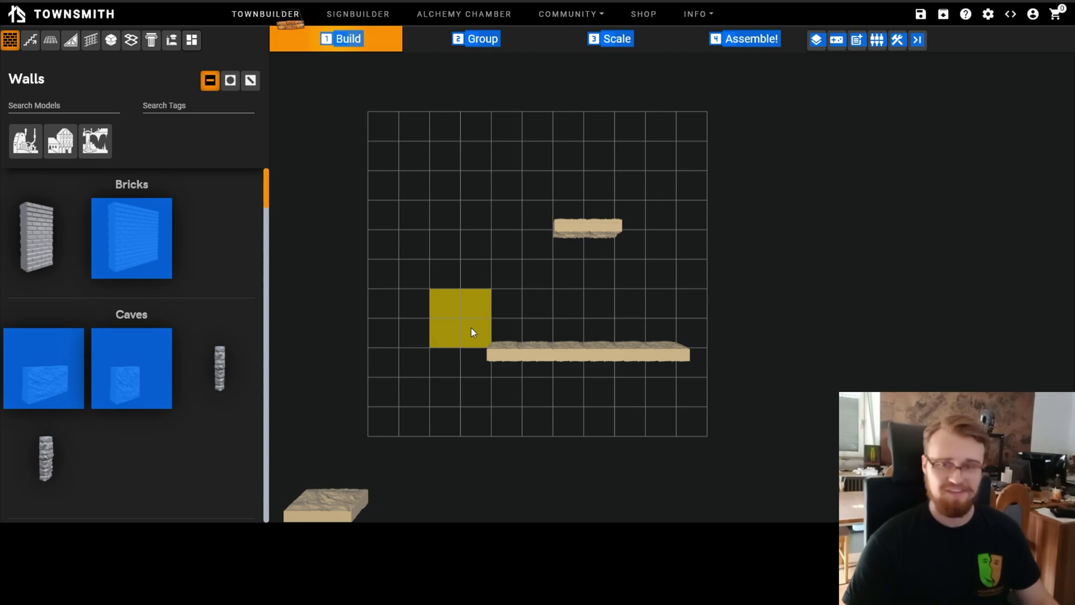
{"action": "left_click_drag", "start_coordinate": [472, 328], "coordinate": [633, 386]}
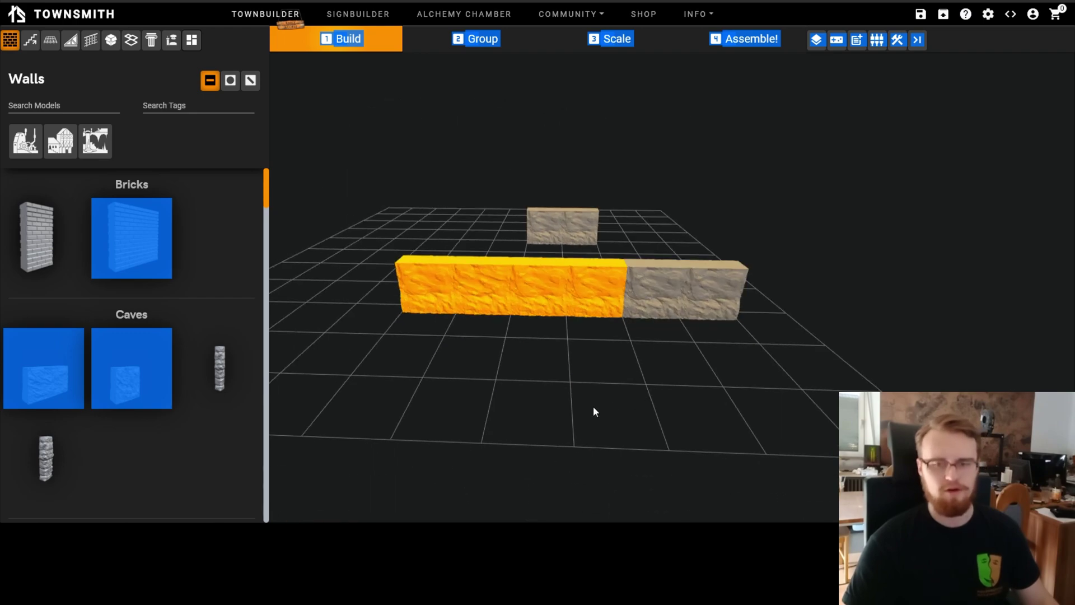
{"action": "left_click_drag", "start_coordinate": [535, 359], "coordinate": [629, 319]}
{"action": "left_click", "coordinate": [443, 369]}
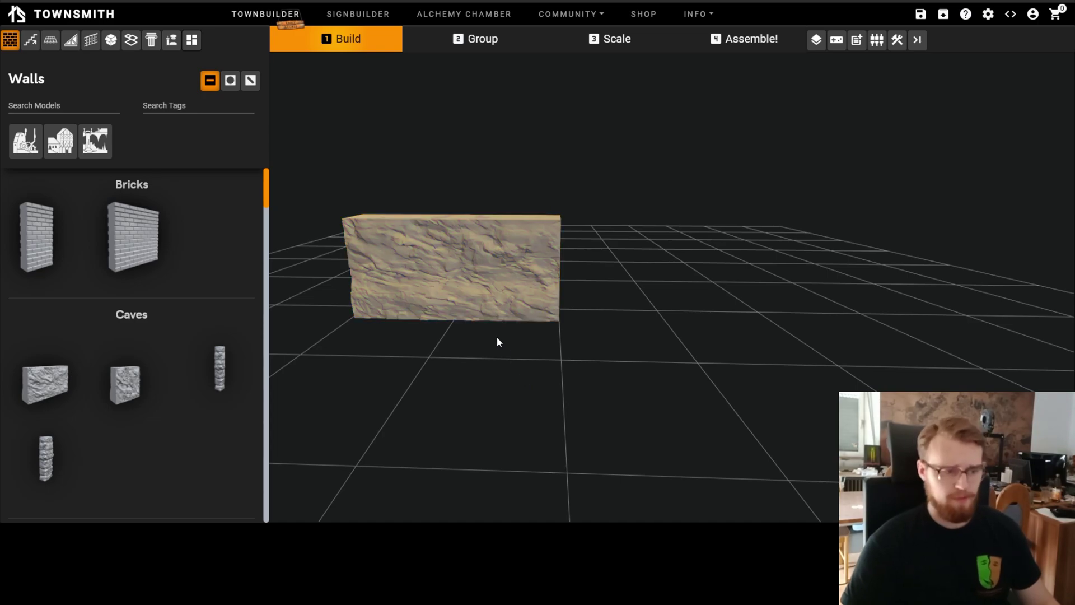
Step: Duplicate the wide cave wall to its right, mirror the copy and set it flush against the original
{"action": "left_click", "coordinate": [498, 299]}
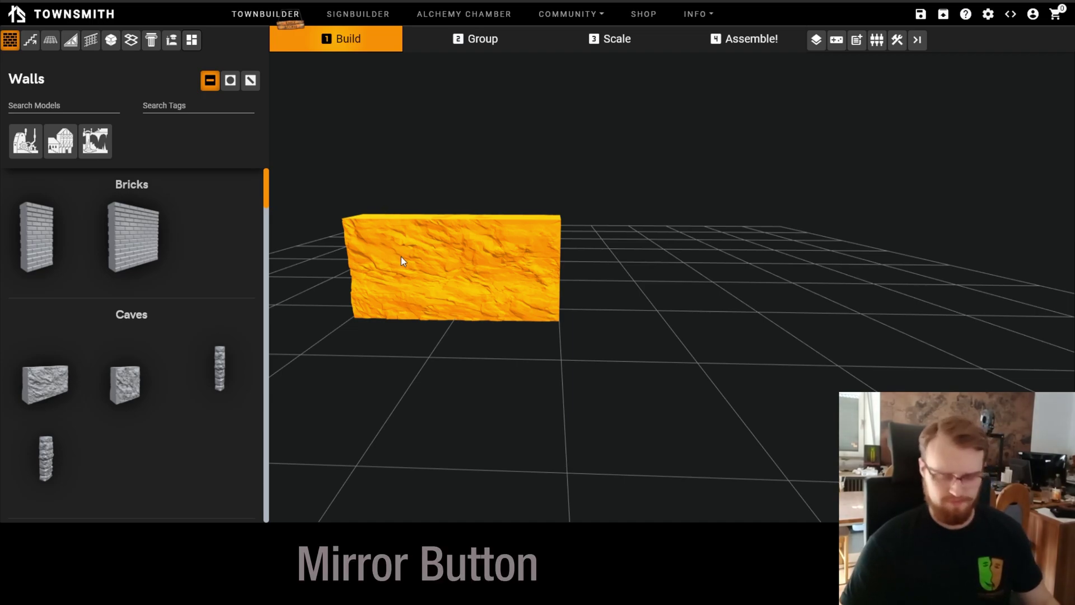
{"action": "left_click", "coordinate": [658, 311]}
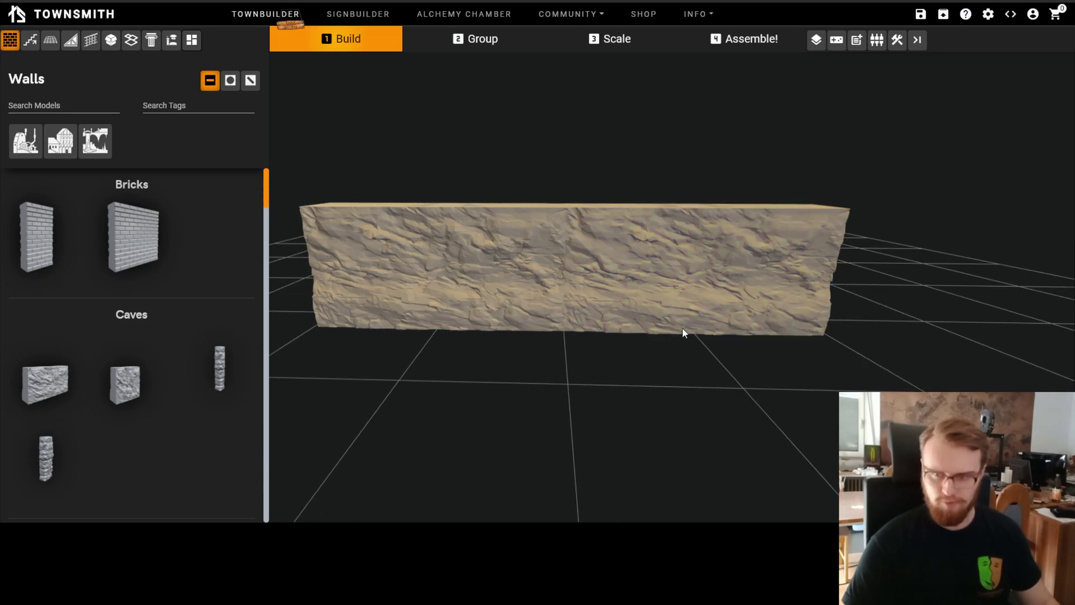
{"action": "left_click", "coordinate": [688, 275]}
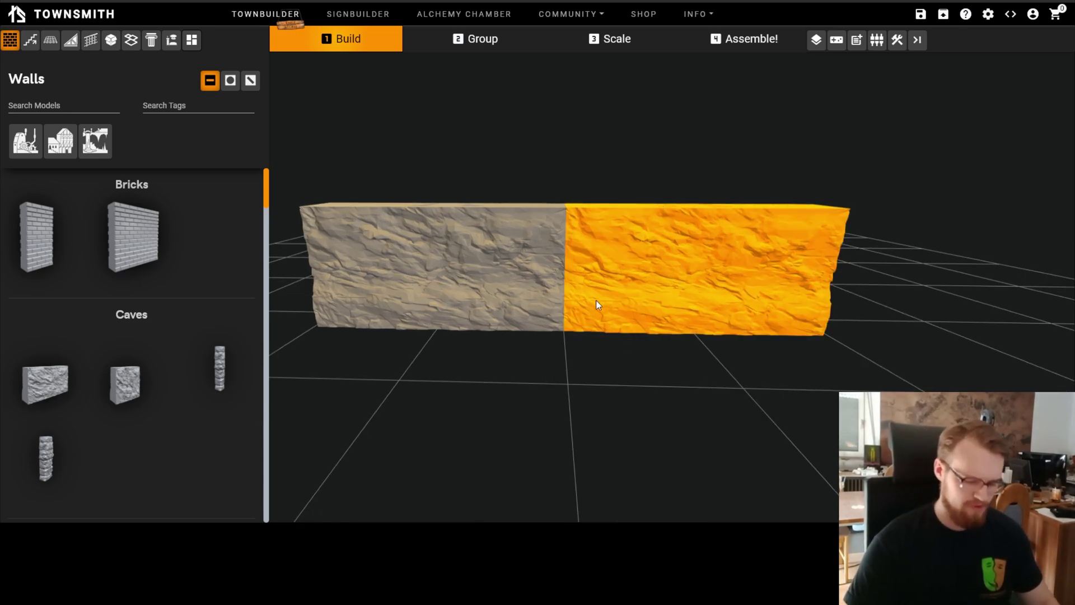
{"action": "key", "text": "m"}
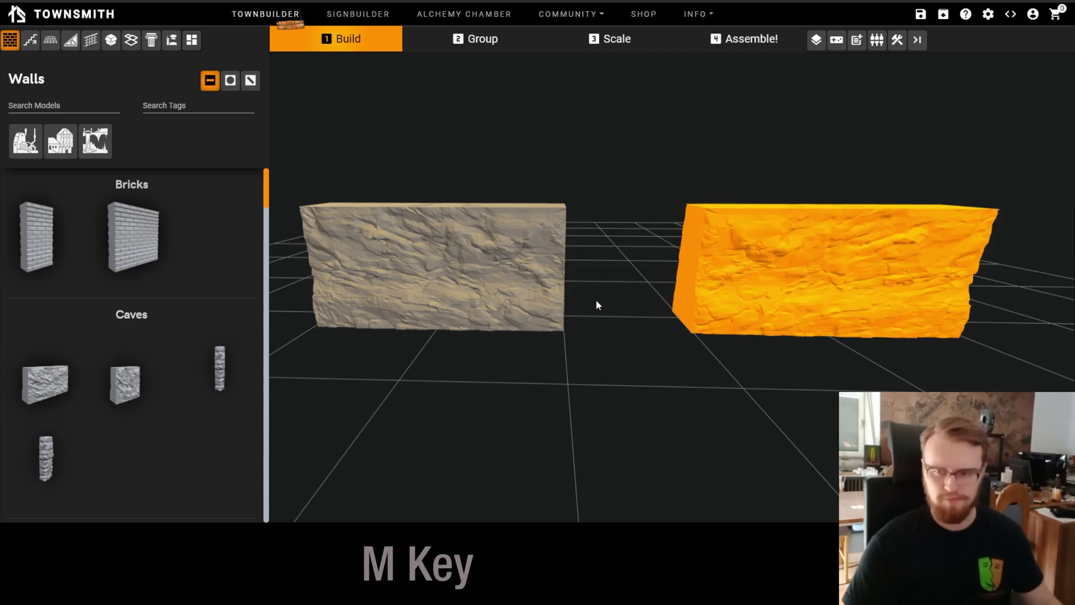
{"action": "left_click", "coordinate": [555, 374]}
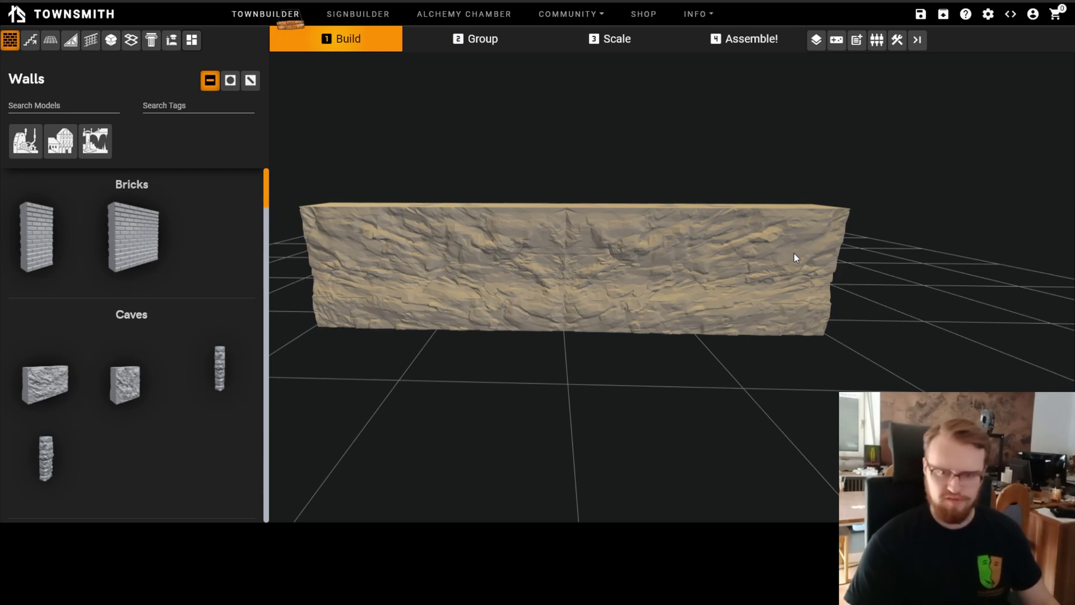
Step: Mark a straight horizontal strip of seven cells across the middle of the empty grid
{"action": "scroll", "coordinate": [794, 253], "scroll_direction": "down", "scroll_amount": 3}
{"action": "scroll", "coordinate": [794, 254], "scroll_direction": "up", "scroll_amount": 2}
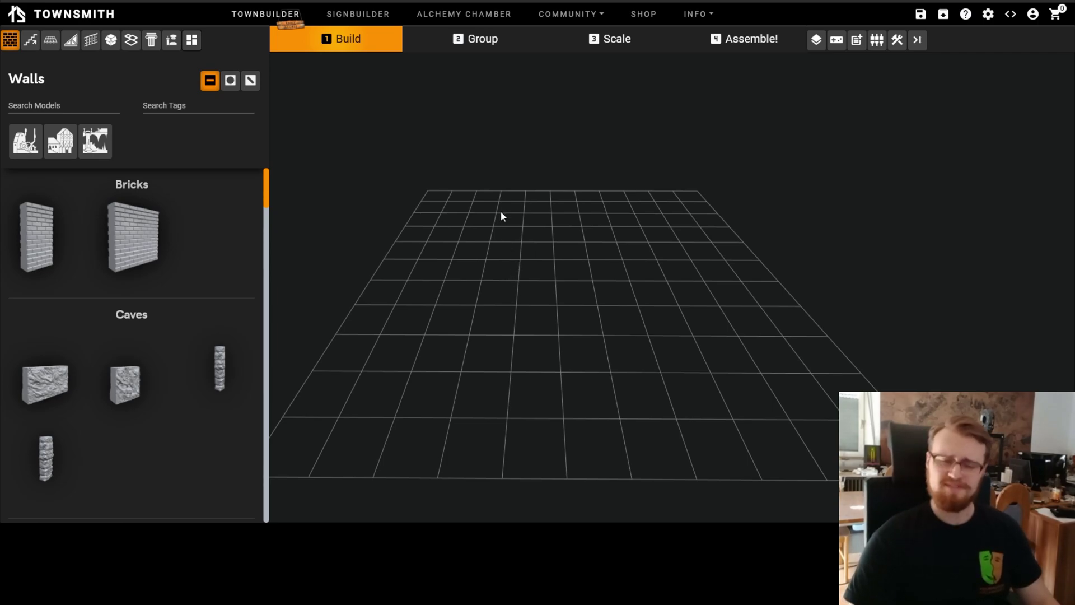
{"action": "left_click_drag", "start_coordinate": [480, 245], "coordinate": [480, 256]}
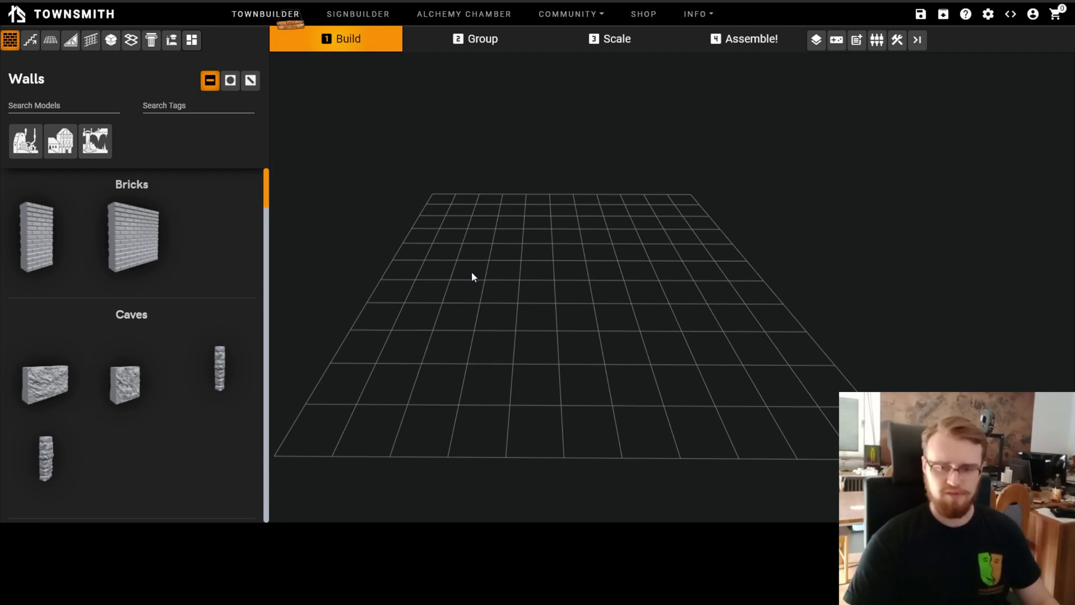
{"action": "key", "text": "ctrl+d"}
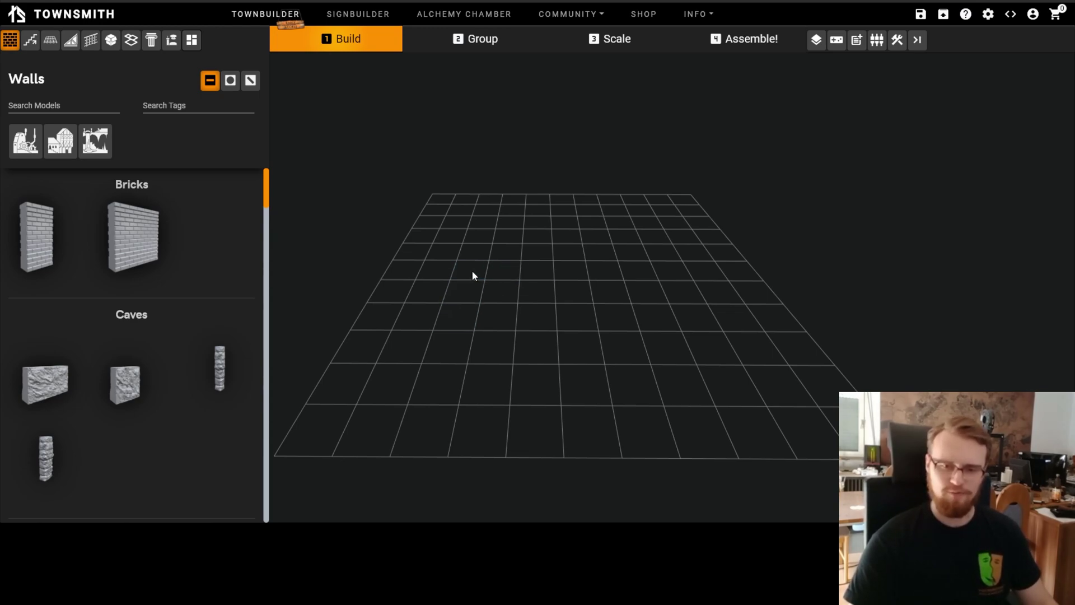
{"action": "left_click_drag", "start_coordinate": [502, 275], "coordinate": [637, 280]}
{"action": "left_click_drag", "start_coordinate": [729, 277], "coordinate": [539, 281]}
{"action": "mouse_move", "coordinate": [670, 273]}
{"action": "left_mouse_down"}
{"action": "mouse_move", "coordinate": [669, 285]}
{"action": "mouse_move", "coordinate": [674, 275]}
{"action": "left_mouse_up"}
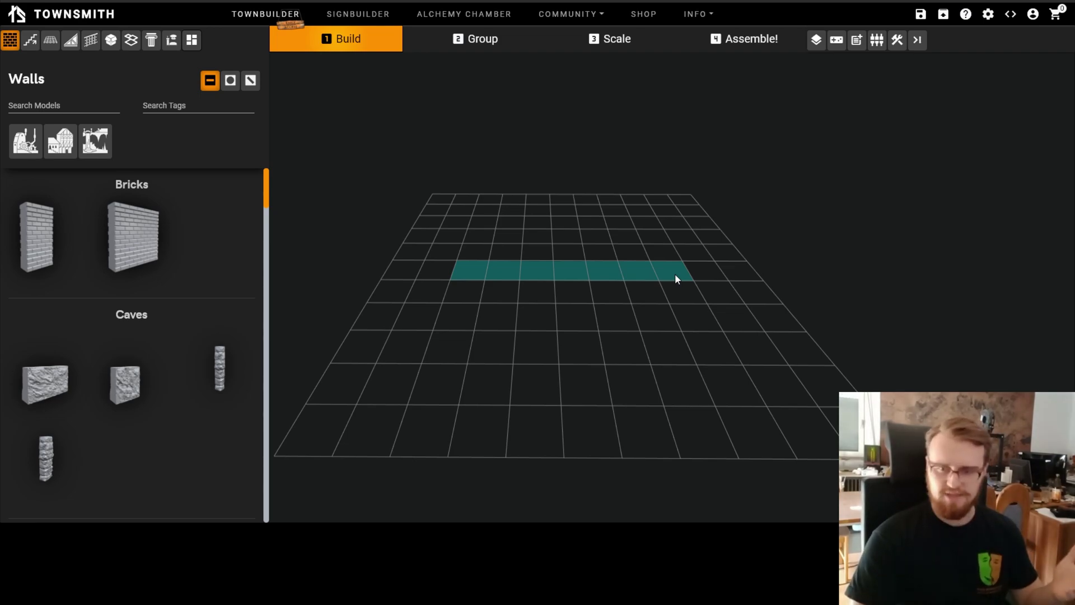
{"action": "mouse_move", "coordinate": [675, 275]}
{"action": "left_mouse_down"}
{"action": "mouse_move", "coordinate": [607, 278]}
{"action": "mouse_move", "coordinate": [664, 278]}
{"action": "left_mouse_up"}
Step: Fill the marked seven-cell strip with the narrow straight wall from the Bricks section
{"action": "scroll", "coordinate": [599, 261], "scroll_direction": "up", "scroll_amount": 3}
{"action": "right_click_drag", "start_coordinate": [589, 374], "coordinate": [587, 406]}
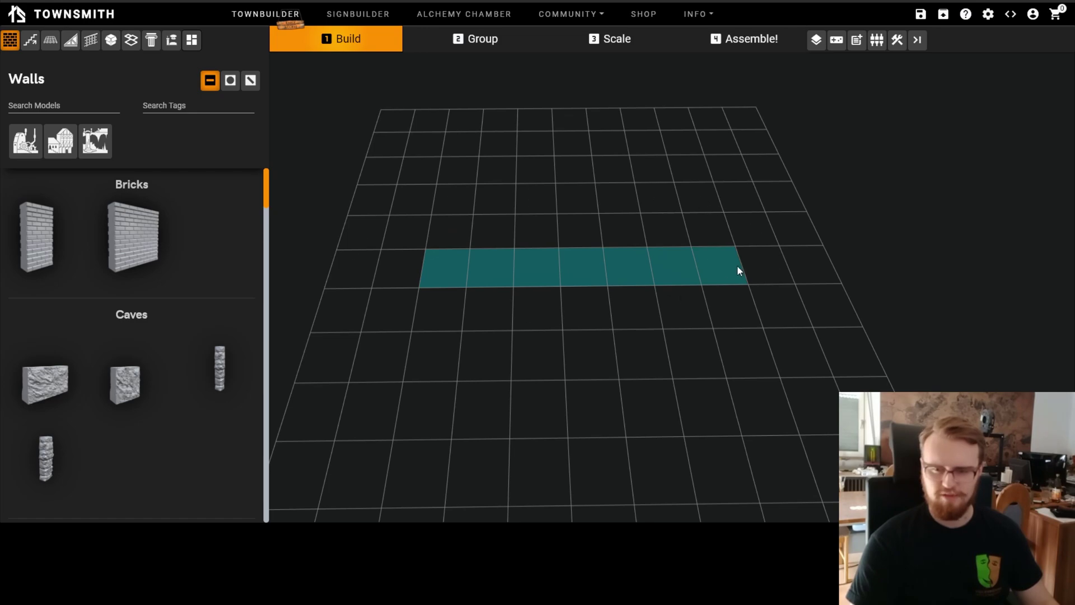
{"action": "left_click", "coordinate": [34, 251]}
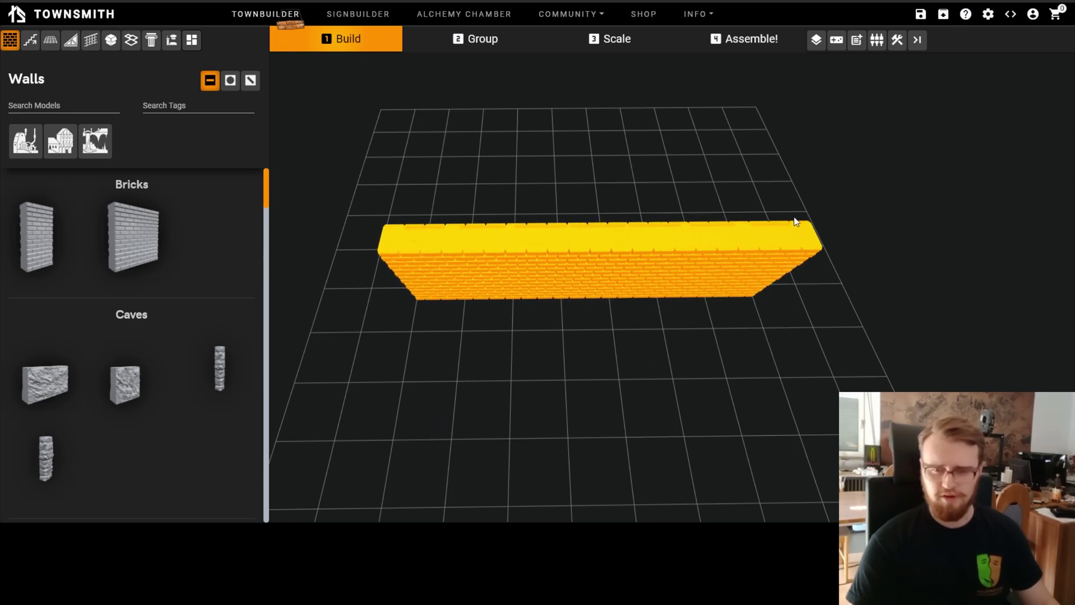
Step: Remove the whole row of brick walls from the grid
{"action": "left_click_drag", "start_coordinate": [447, 367], "coordinate": [686, 337]}
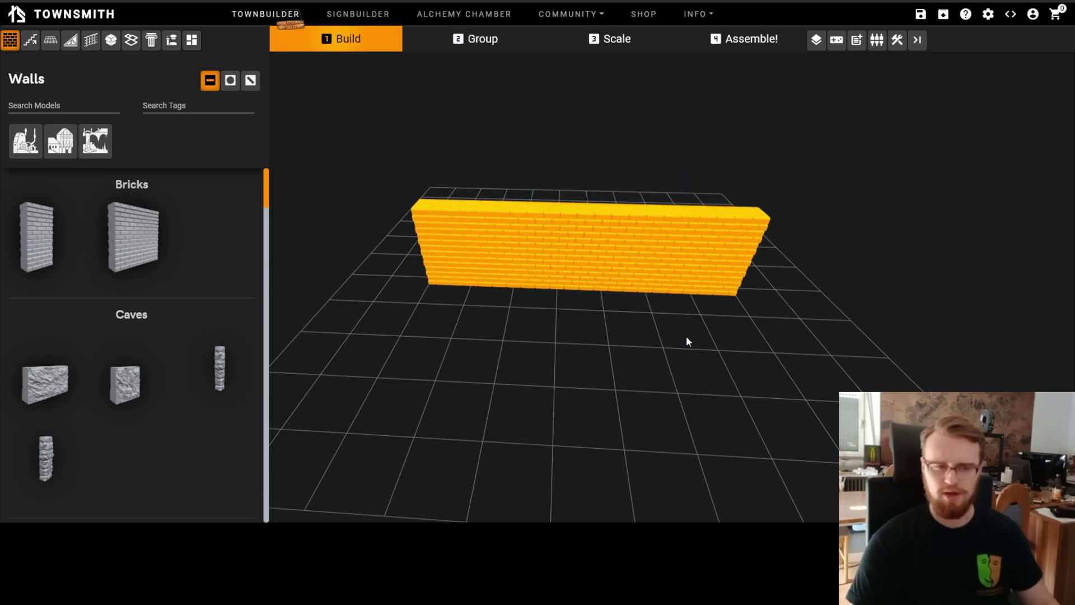
{"action": "key", "text": "Left"}
{"action": "key", "text": "Right"}
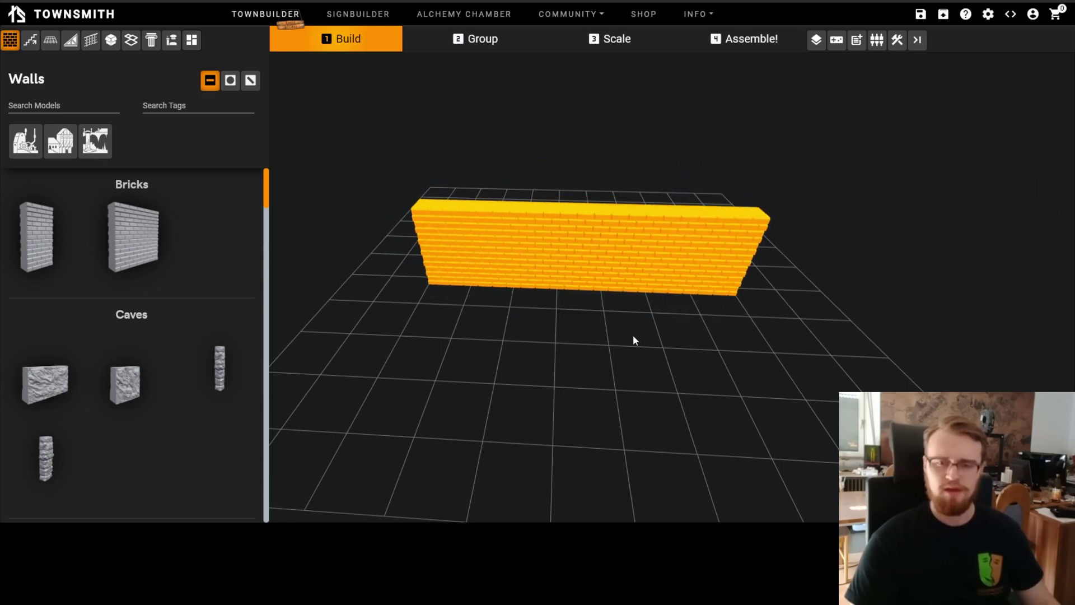
{"action": "key", "text": "Delete"}
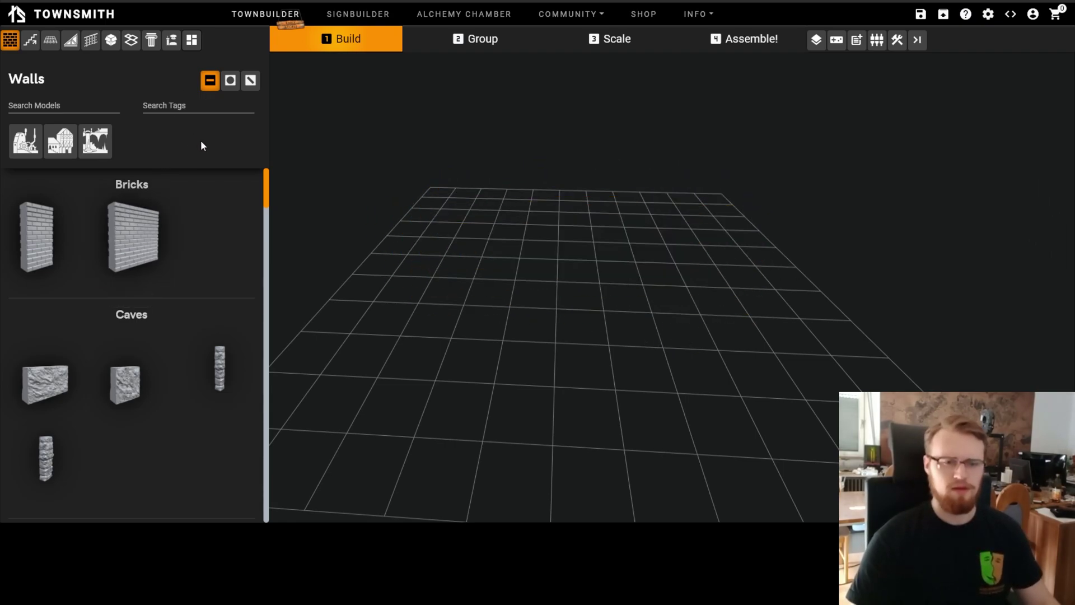
Step: Place a wide straight brick wall near the back-left corner of the grid
{"action": "left_click", "coordinate": [231, 81]}
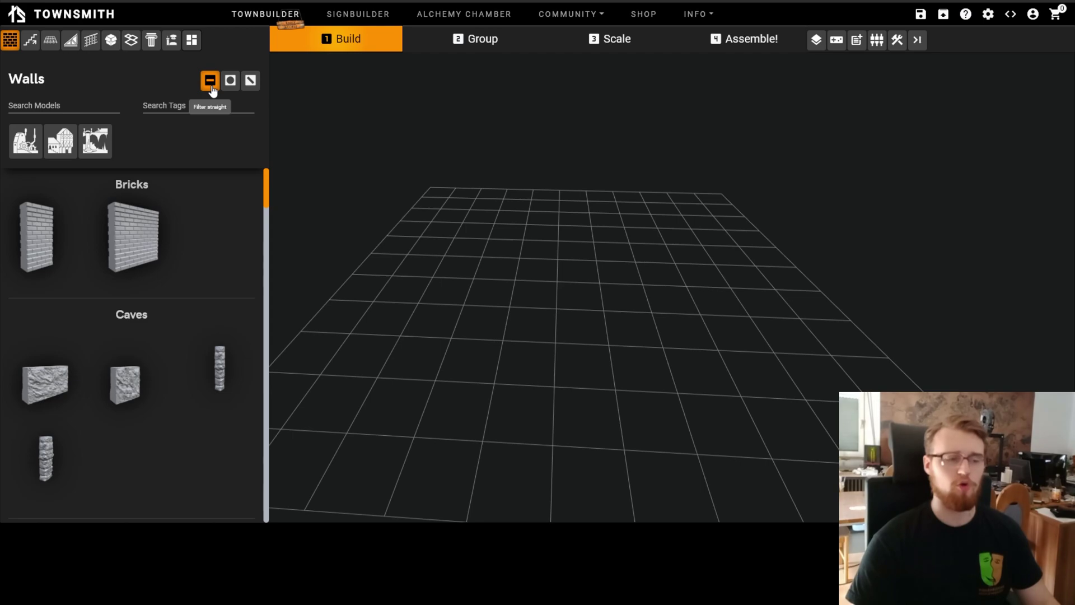
{"action": "left_click", "coordinate": [253, 84]}
{"action": "left_click_drag", "start_coordinate": [94, 278], "coordinate": [477, 195]}
{"action": "left_click", "coordinate": [475, 287]}
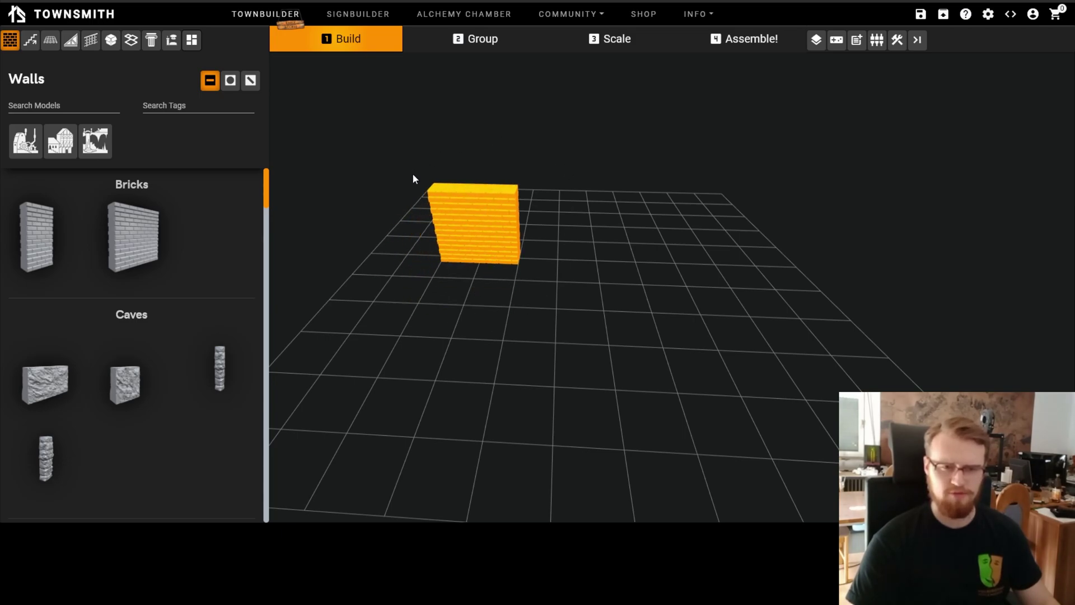
Step: Filter the wall models to the diagonal ones and browse the filtered list
{"action": "left_click", "coordinate": [246, 85]}
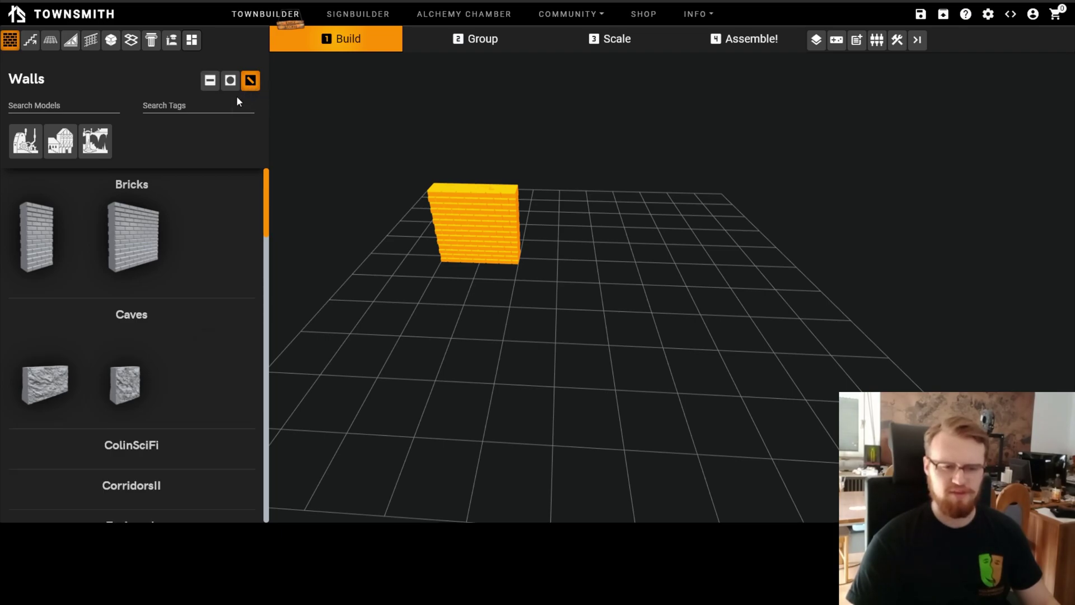
{"action": "scroll", "coordinate": [125, 307], "scroll_direction": "down", "scroll_amount": 5}
{"action": "scroll", "coordinate": [137, 336], "scroll_direction": "up", "scroll_amount": 5}
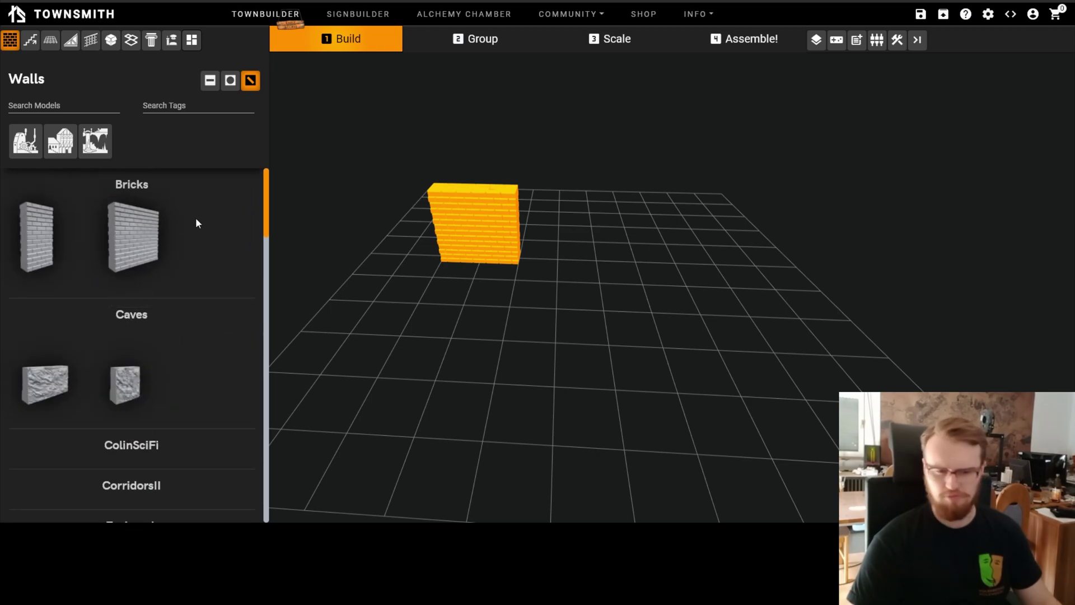
{"action": "scroll", "coordinate": [224, 262], "scroll_direction": "down", "scroll_amount": 5}
{"action": "scroll", "coordinate": [126, 426], "scroll_direction": "down", "scroll_amount": 8}
{"action": "scroll", "coordinate": [149, 360], "scroll_direction": "up", "scroll_amount": 12}
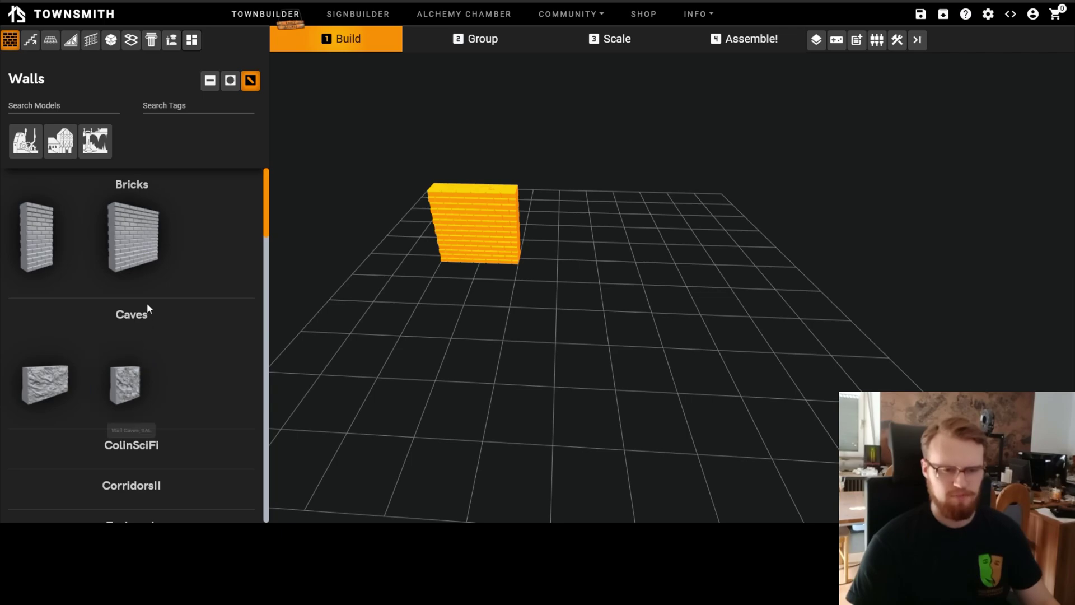
Step: Place the wide diagonal brick wall and join it to the right end of the straight brick wall
{"action": "left_click", "coordinate": [147, 249]}
{"action": "left_click", "coordinate": [610, 326]}
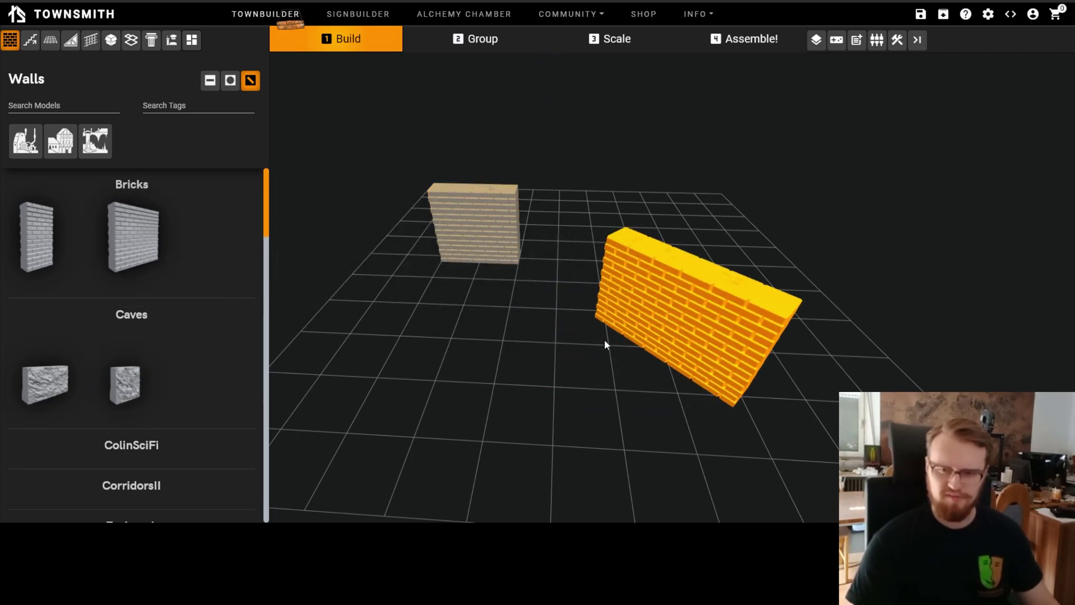
{"action": "left_click_drag", "start_coordinate": [611, 353], "coordinate": [597, 309]}
{"action": "scroll", "coordinate": [633, 331], "scroll_direction": "up", "scroll_amount": 3}
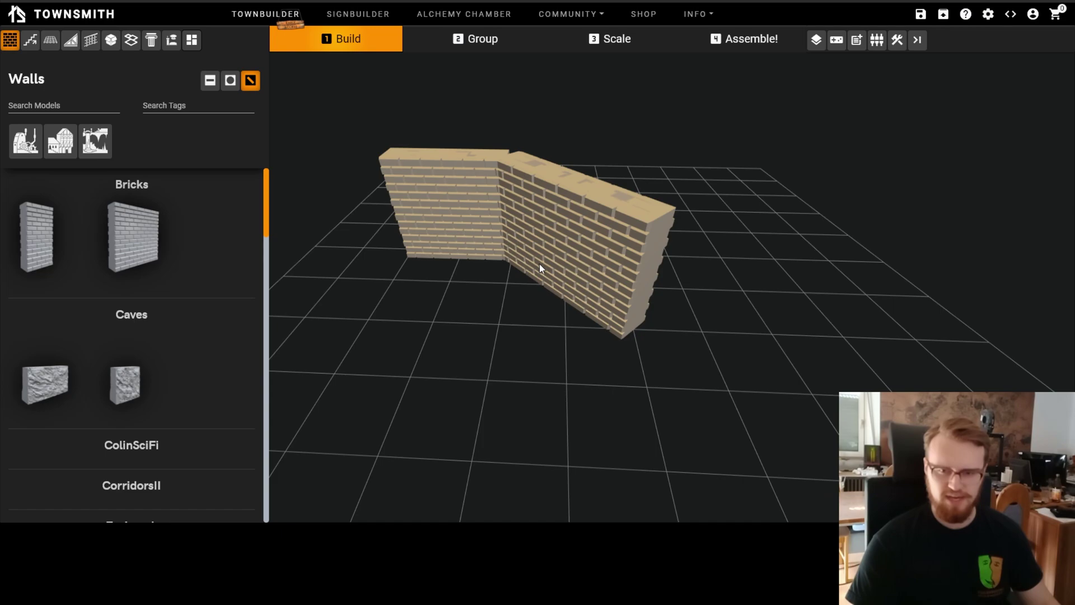
Step: Filter the wall models to the curved ones and place the wide curved brick wall beside the diagonal wall's free end
{"action": "scroll", "coordinate": [523, 253], "scroll_direction": "down", "scroll_amount": 3}
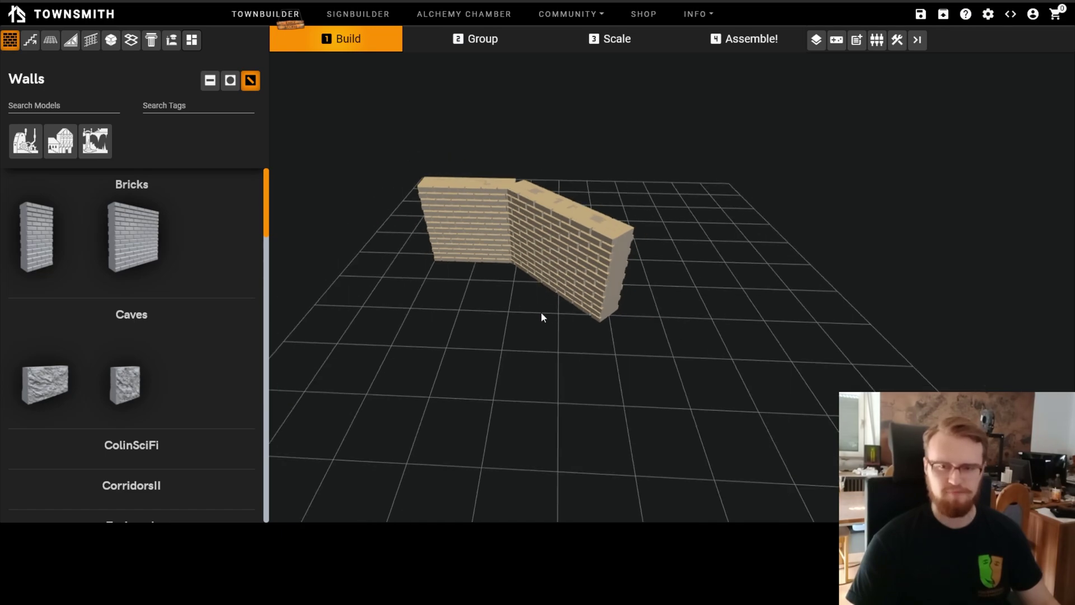
{"action": "left_click", "coordinate": [229, 82]}
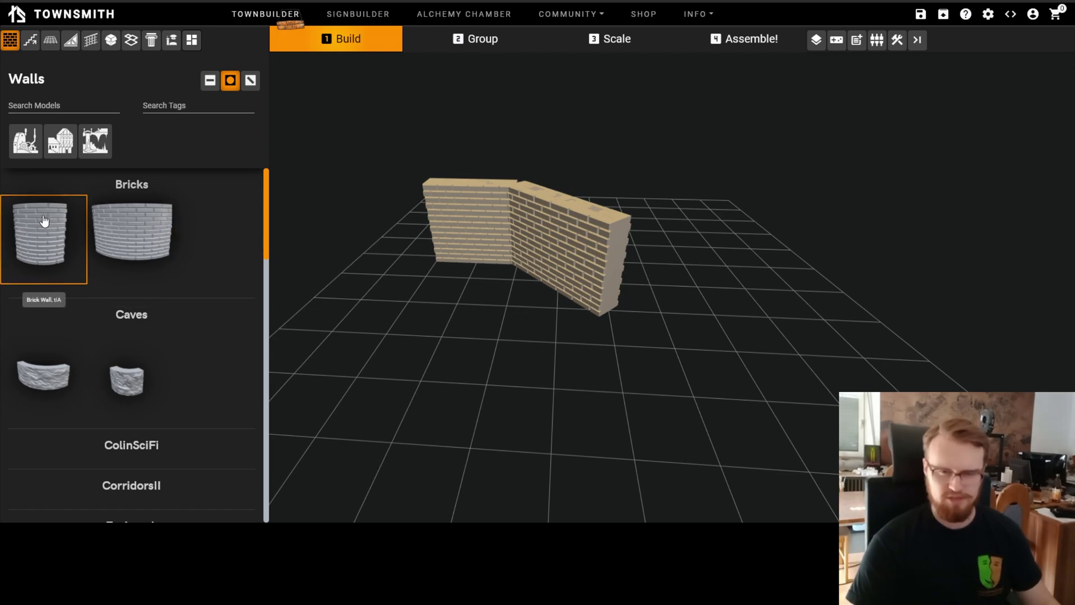
{"action": "left_click_drag", "start_coordinate": [130, 233], "coordinate": [658, 346]}
Step: Rotate the wide curved brick wall until it continues from the diagonal wall's free end, and deselect it
{"action": "key", "text": "r"}
{"action": "key", "text": "r"}
{"action": "key", "text": "r"}
{"action": "key", "text": "r"}
{"action": "key", "text": "r"}
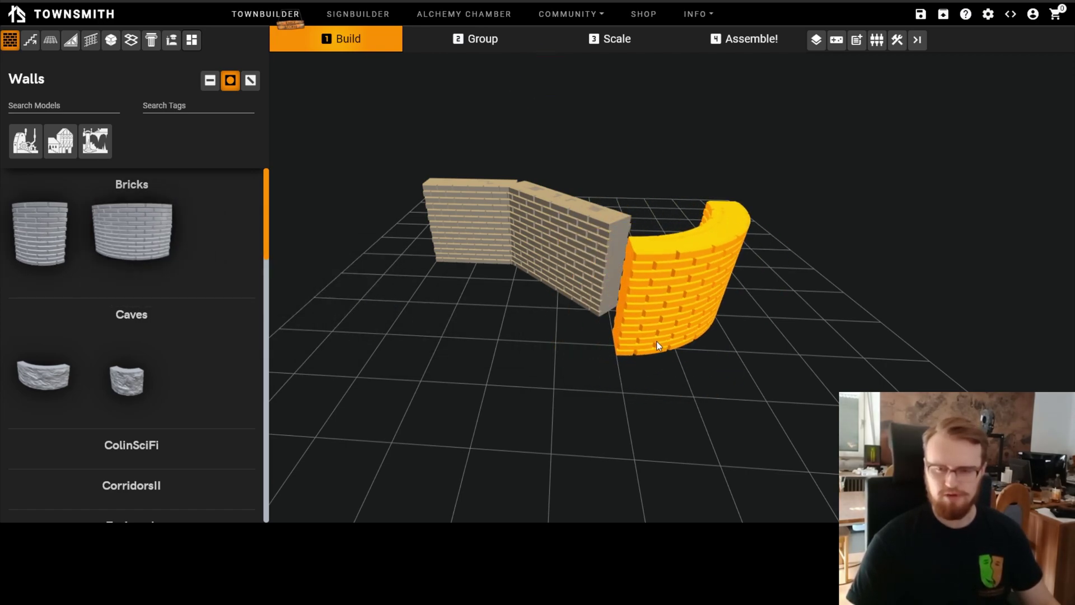
{"action": "key", "text": "r"}
{"action": "key", "text": "r"}
{"action": "key", "text": "r"}
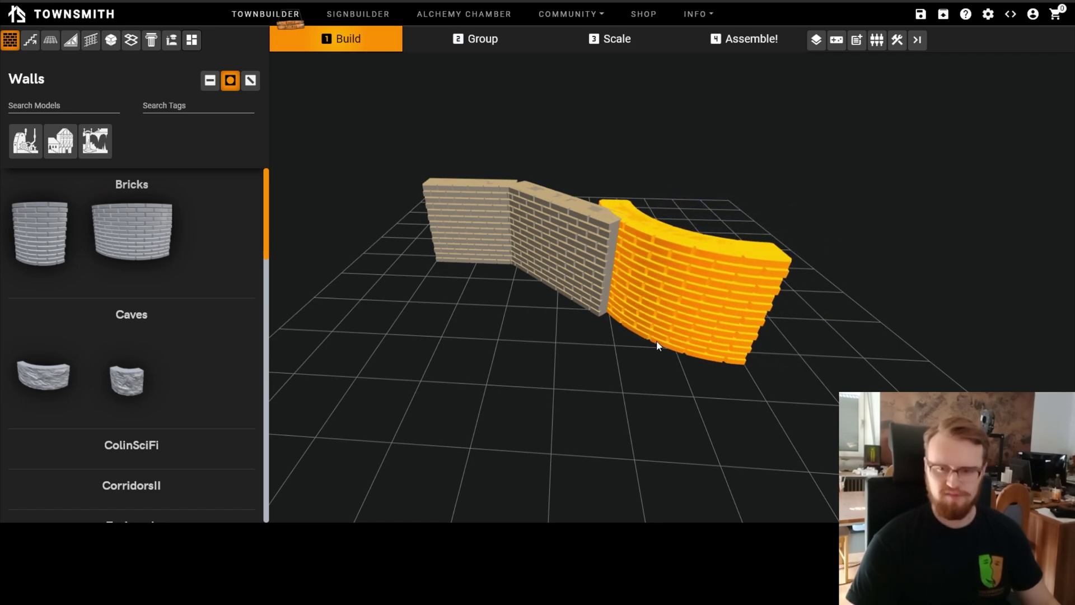
{"action": "left_click", "coordinate": [633, 410]}
{"action": "mouse_move", "coordinate": [637, 407]}
{"action": "left_mouse_down"}
{"action": "mouse_move", "coordinate": [710, 367]}
{"action": "mouse_move", "coordinate": [610, 407]}
{"action": "mouse_move", "coordinate": [614, 429]}
{"action": "mouse_move", "coordinate": [640, 419]}
{"action": "left_mouse_up"}
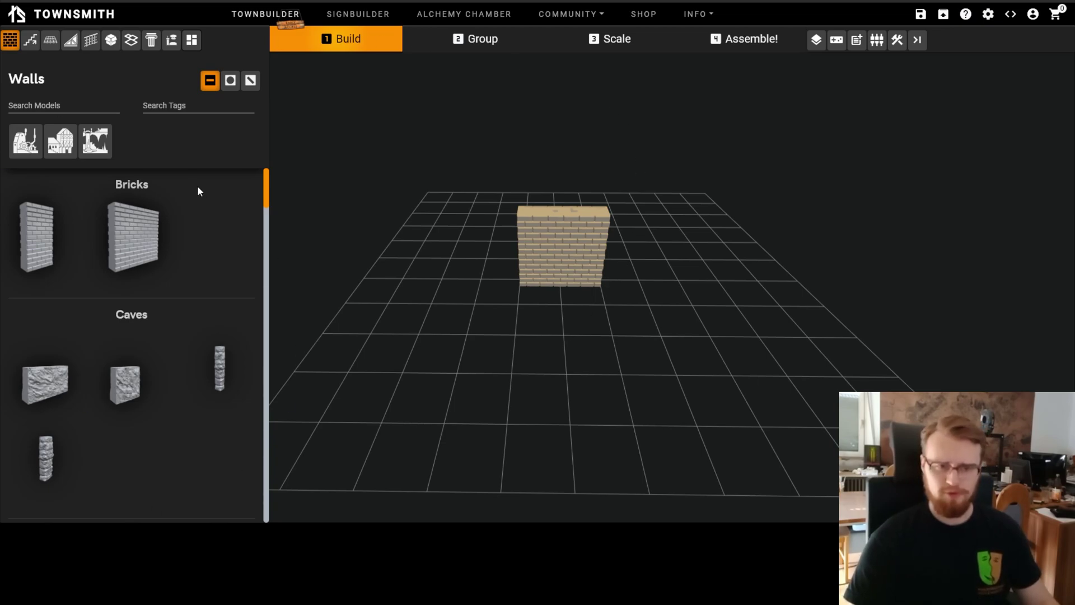
Step: Show the floor hierarchy and place a second wide straight brick wall in front of the existing one
{"action": "left_click", "coordinate": [817, 39]}
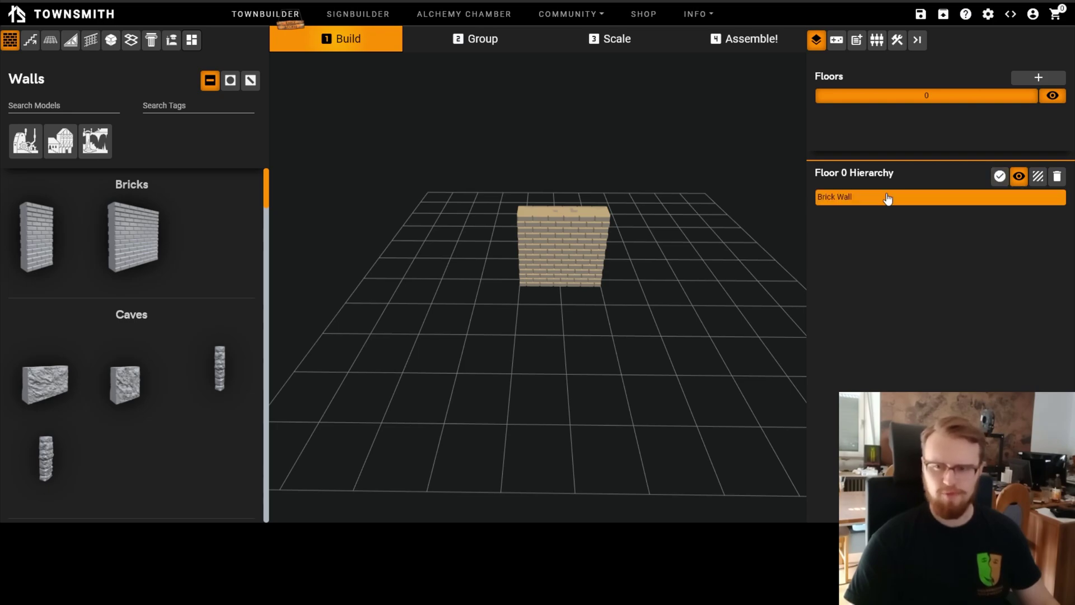
{"action": "left_click_drag", "start_coordinate": [446, 323], "coordinate": [649, 317]}
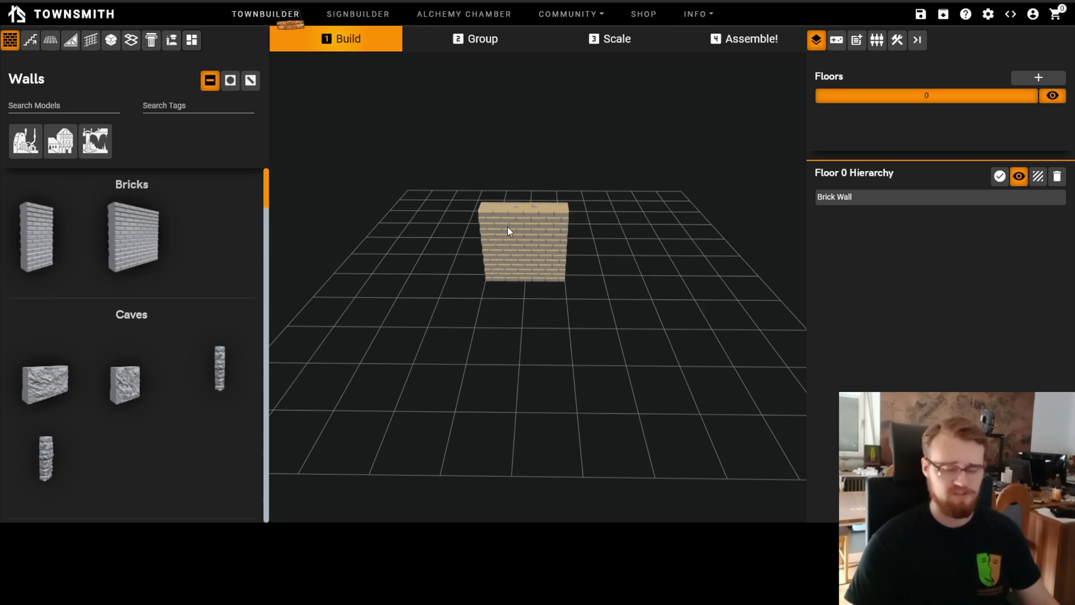
{"action": "left_click_drag", "start_coordinate": [133, 238], "coordinate": [531, 332]}
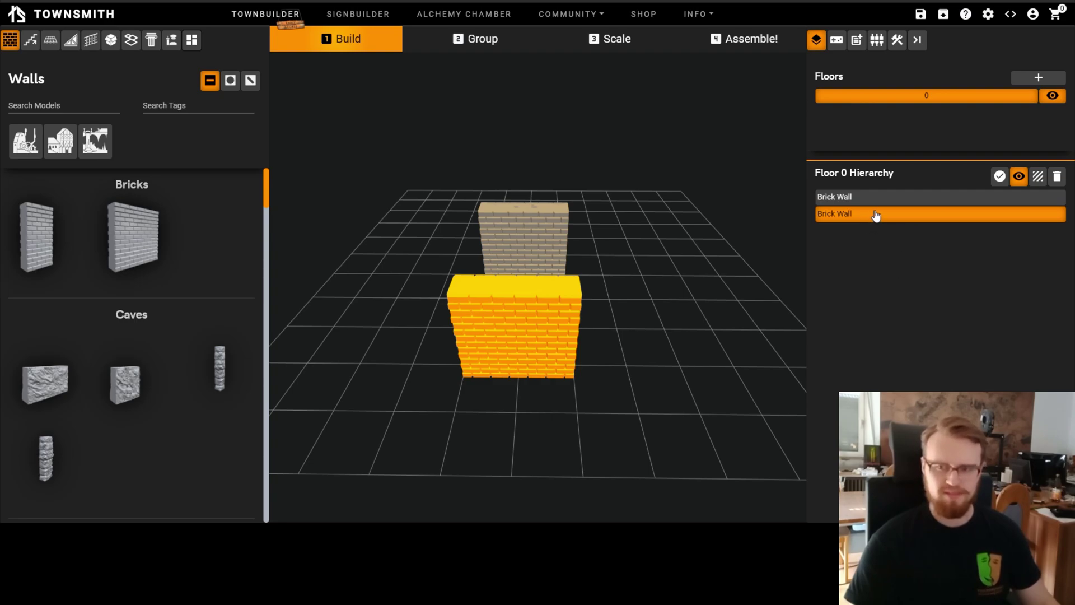
{"action": "left_click", "coordinate": [726, 245]}
Step: Select the two brick walls one at a time and all together through the Floor 0 Hierarchy, and clear the selection
{"action": "left_click", "coordinate": [845, 213]}
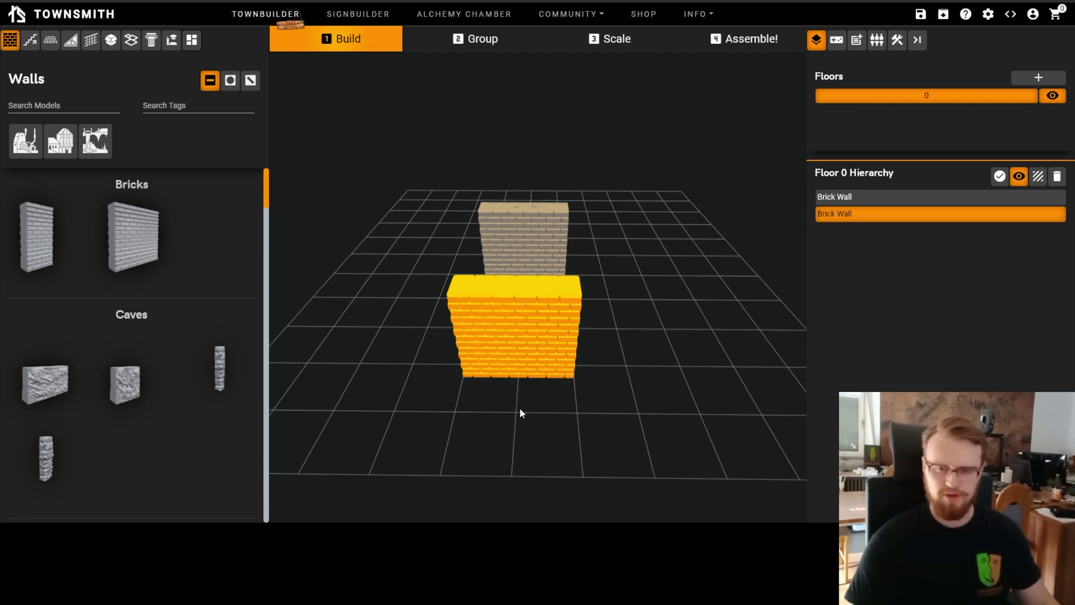
{"action": "left_click", "coordinate": [615, 392]}
{"action": "left_click", "coordinate": [562, 266]}
{"action": "left_click", "coordinate": [599, 290]}
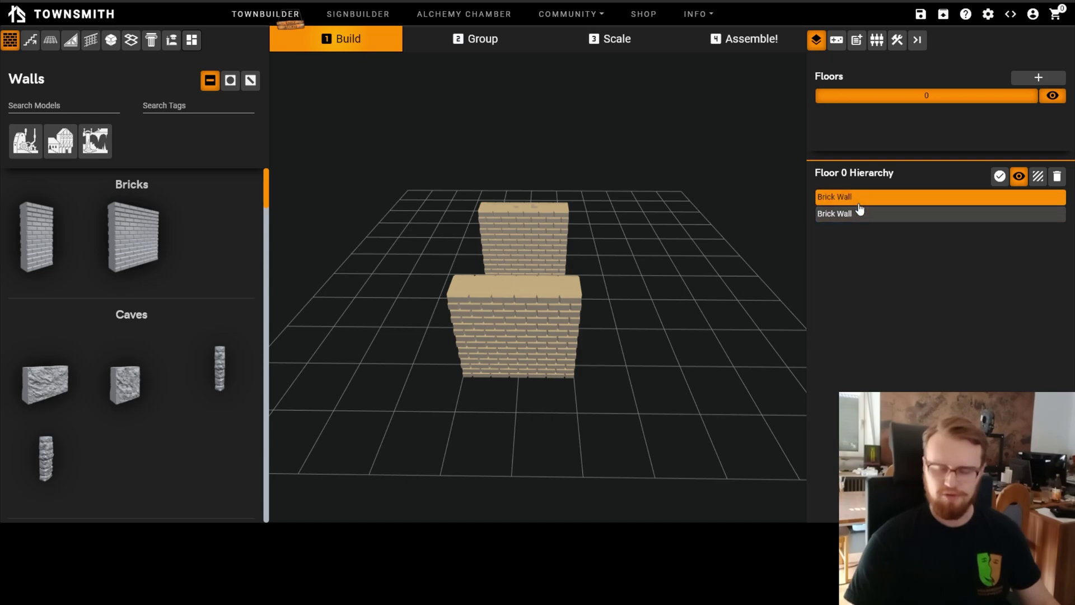
{"action": "left_click", "coordinate": [873, 201]}
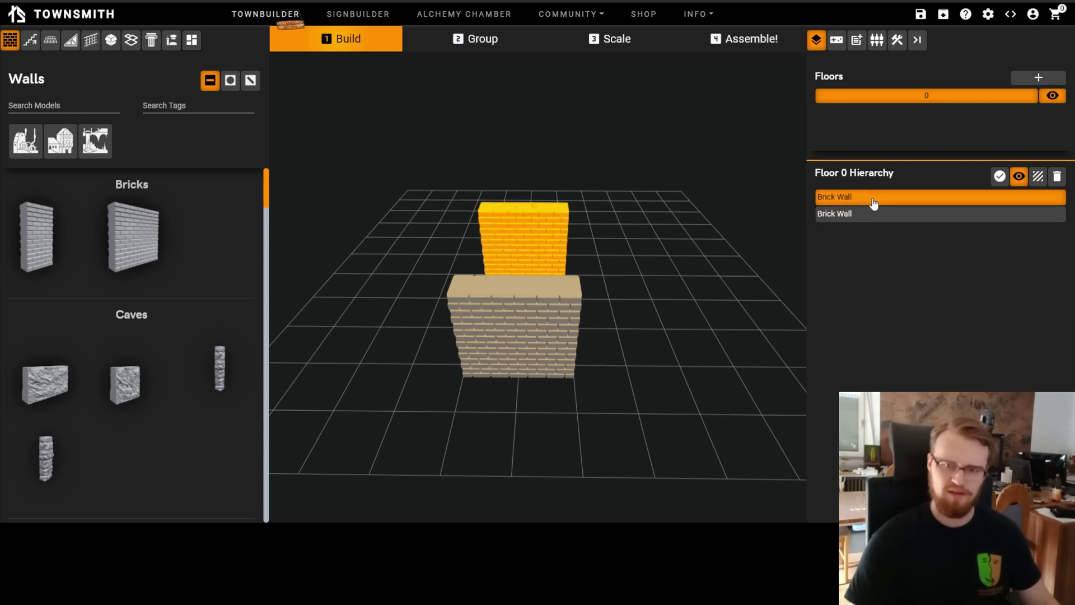
{"action": "left_click", "coordinate": [866, 212]}
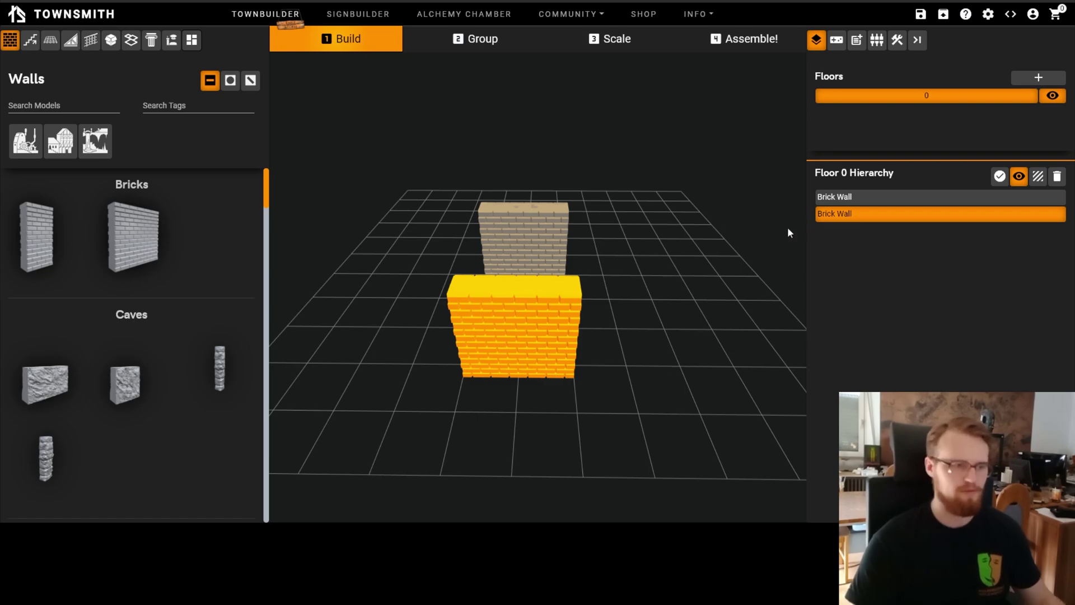
{"action": "left_click", "coordinate": [740, 281]}
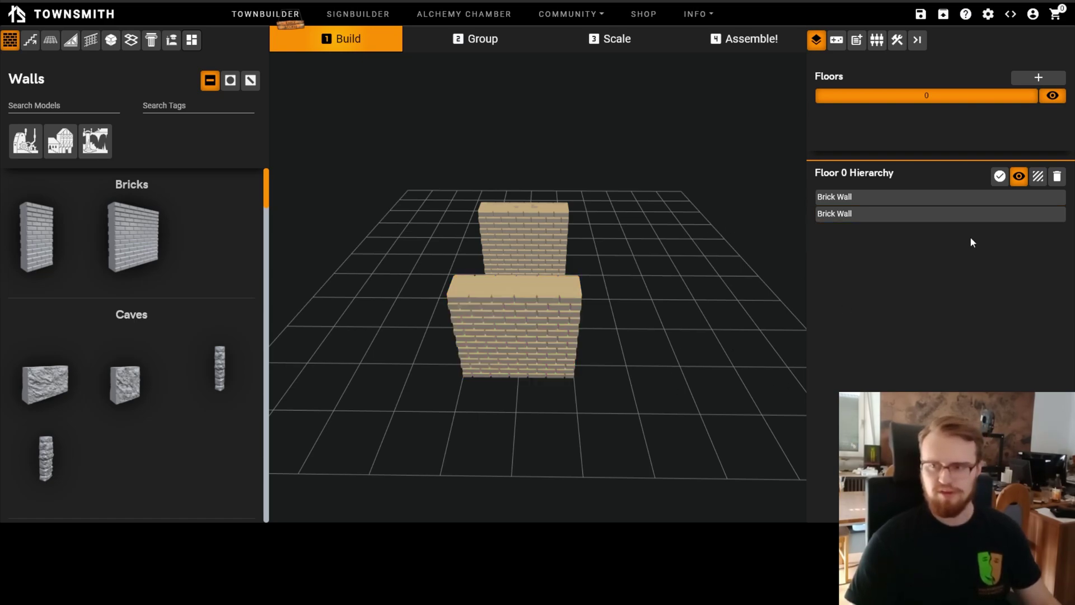
{"action": "left_click", "coordinate": [999, 177]}
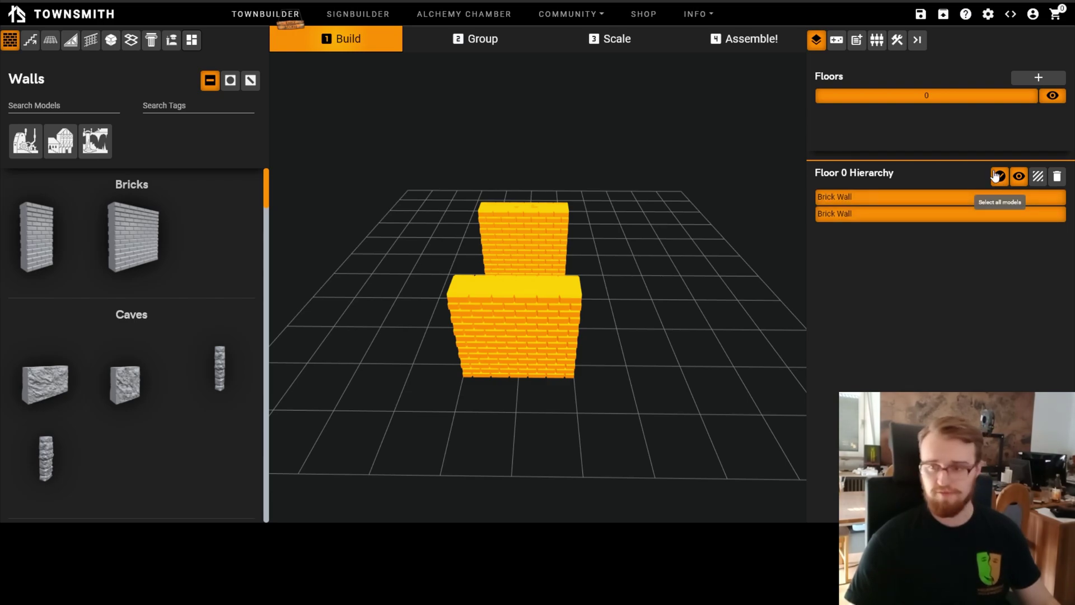
{"action": "left_click", "coordinate": [707, 223]}
Step: Toggle the texture of the Floor 0 walls off and on, inspecting their plain surfaces from different angles
{"action": "left_click", "coordinate": [1037, 176]}
{"action": "left_click_drag", "start_coordinate": [784, 263], "coordinate": [638, 298]}
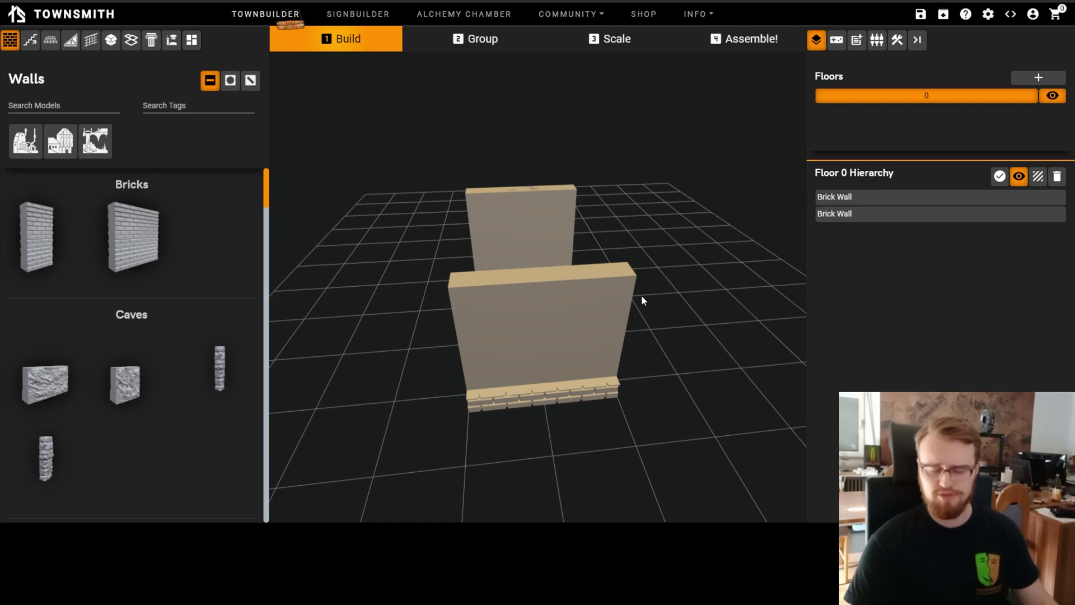
{"action": "left_click_drag", "start_coordinate": [636, 288], "coordinate": [670, 319]}
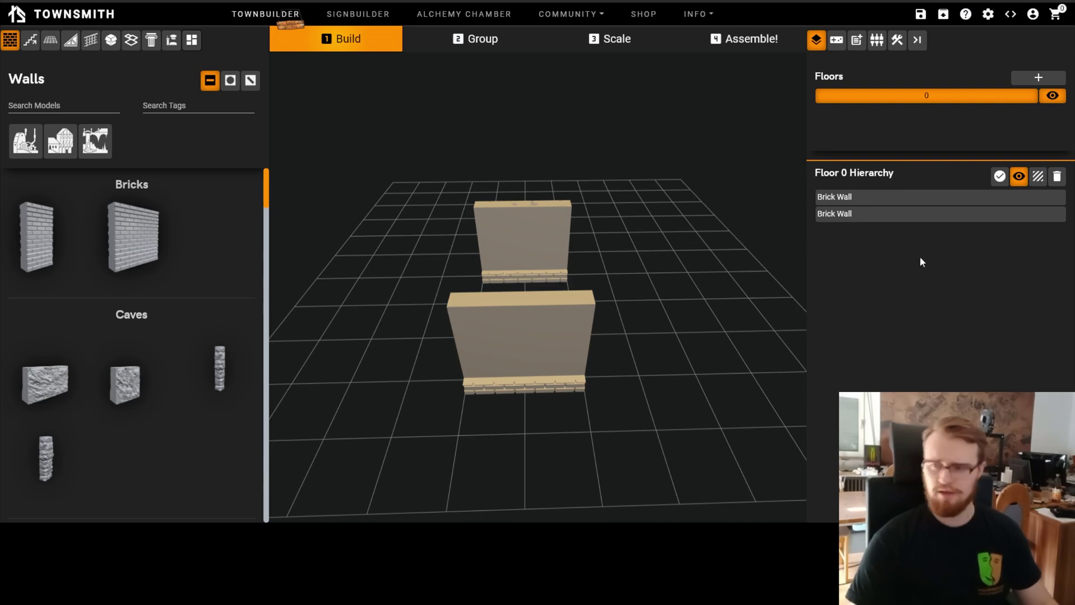
{"action": "left_click", "coordinate": [1037, 178]}
{"action": "left_click", "coordinate": [1036, 177]}
{"action": "left_click", "coordinate": [1036, 178]}
{"action": "left_click", "coordinate": [1037, 177]}
{"action": "left_click", "coordinate": [1037, 178]}
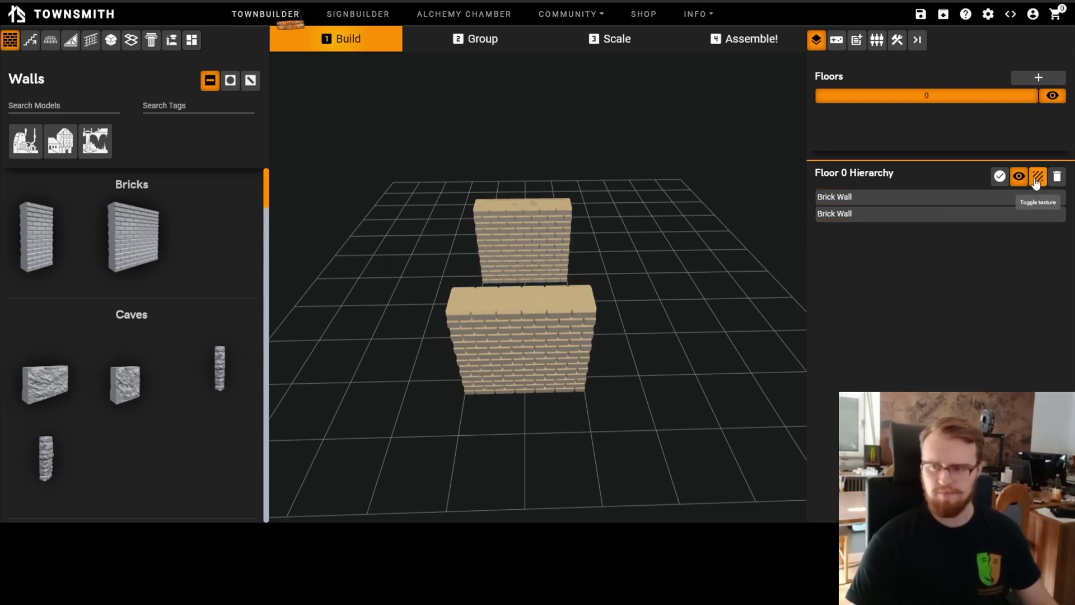
Step: Hide and show all models on floor 0, and briefly select the front brick wall in the hierarchy
{"action": "left_click", "coordinate": [1019, 178]}
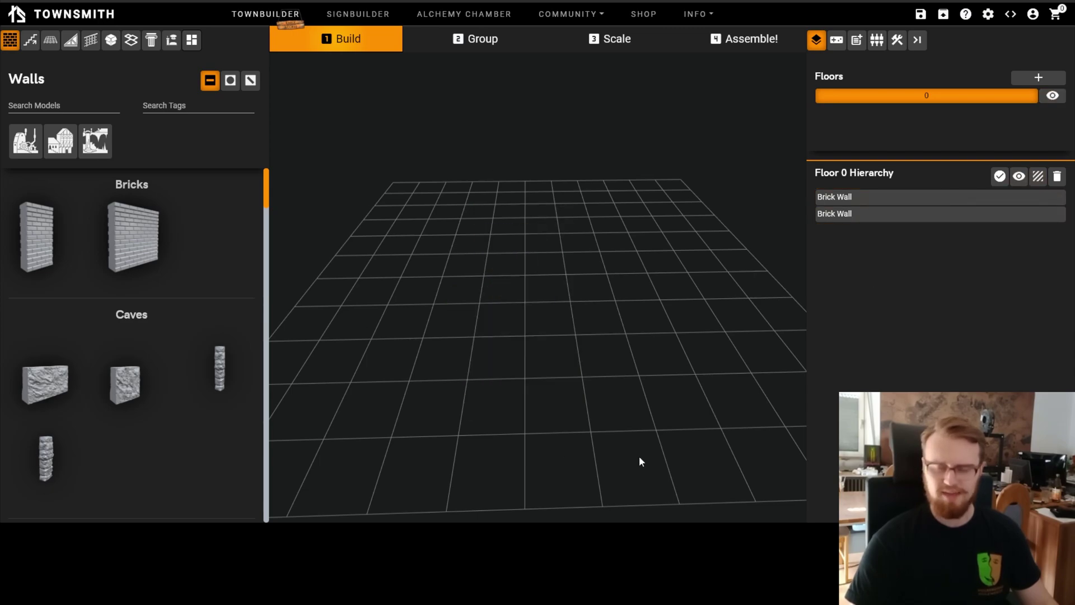
{"action": "left_click", "coordinate": [1019, 178]}
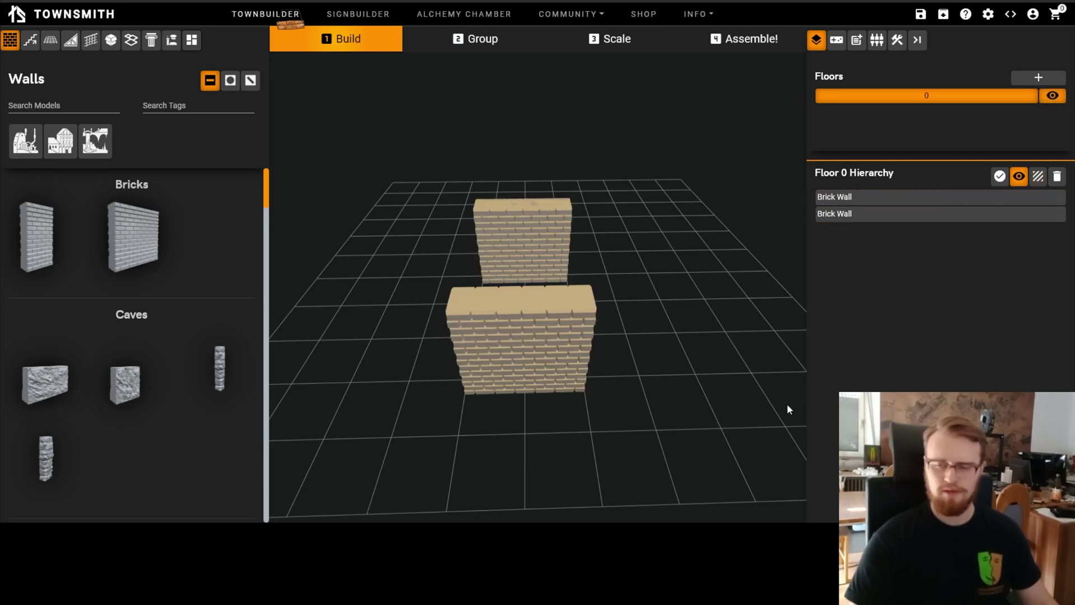
{"action": "left_click", "coordinate": [850, 221]}
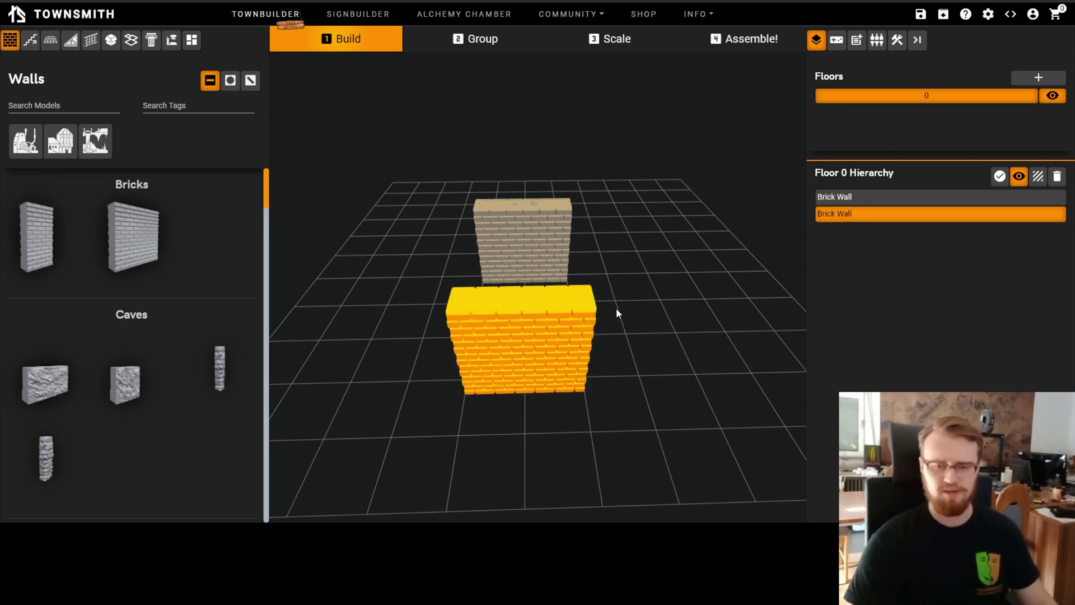
{"action": "left_click", "coordinate": [650, 317]}
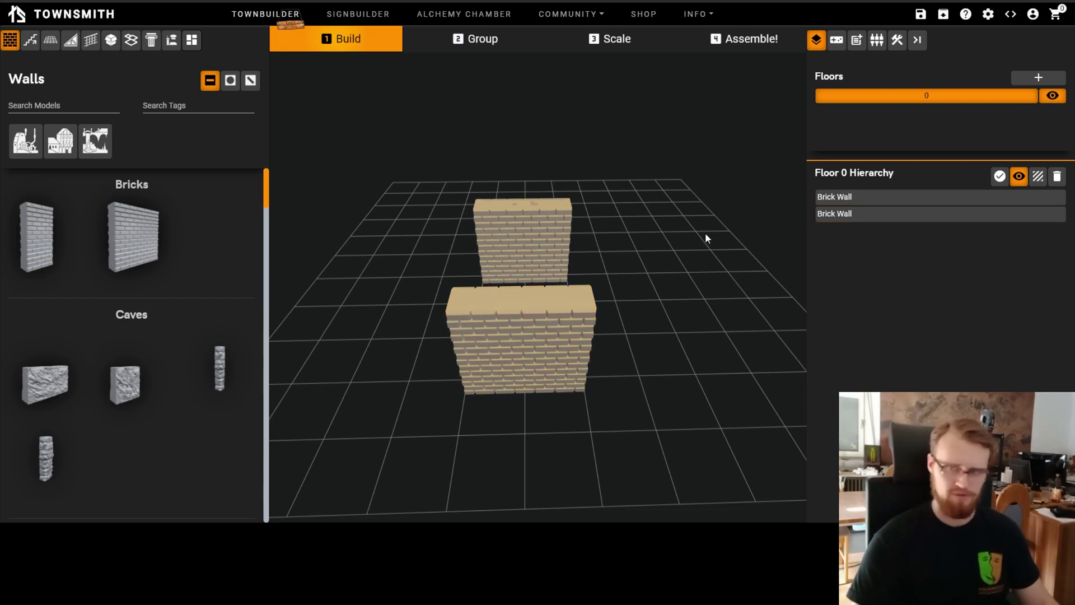
Step: Show the movement controls and delete both straight brick walls, starting with the front one
{"action": "left_click", "coordinate": [835, 44]}
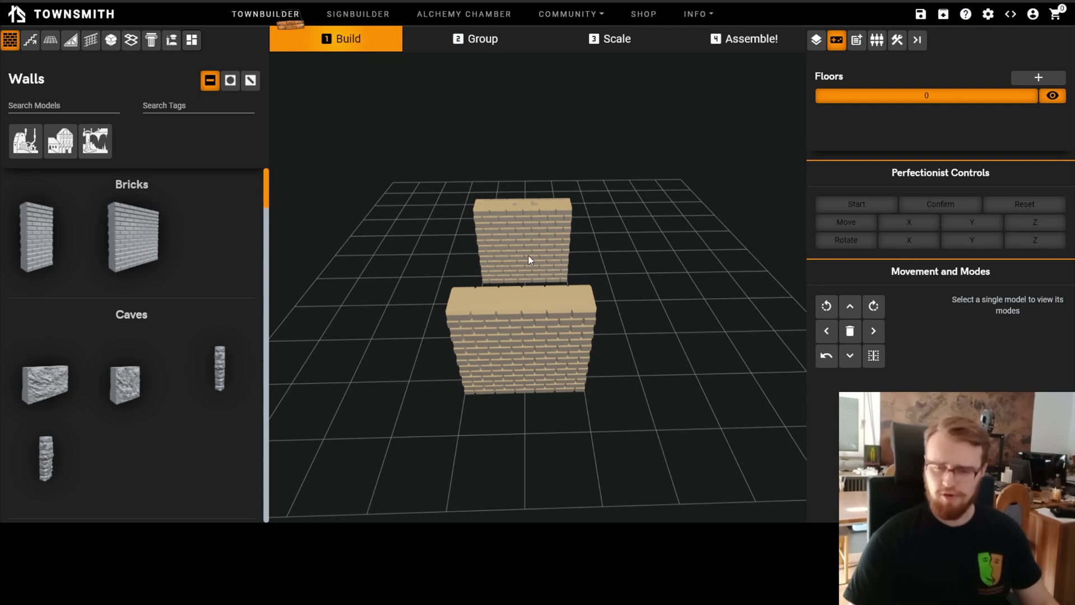
{"action": "left_click", "coordinate": [523, 342]}
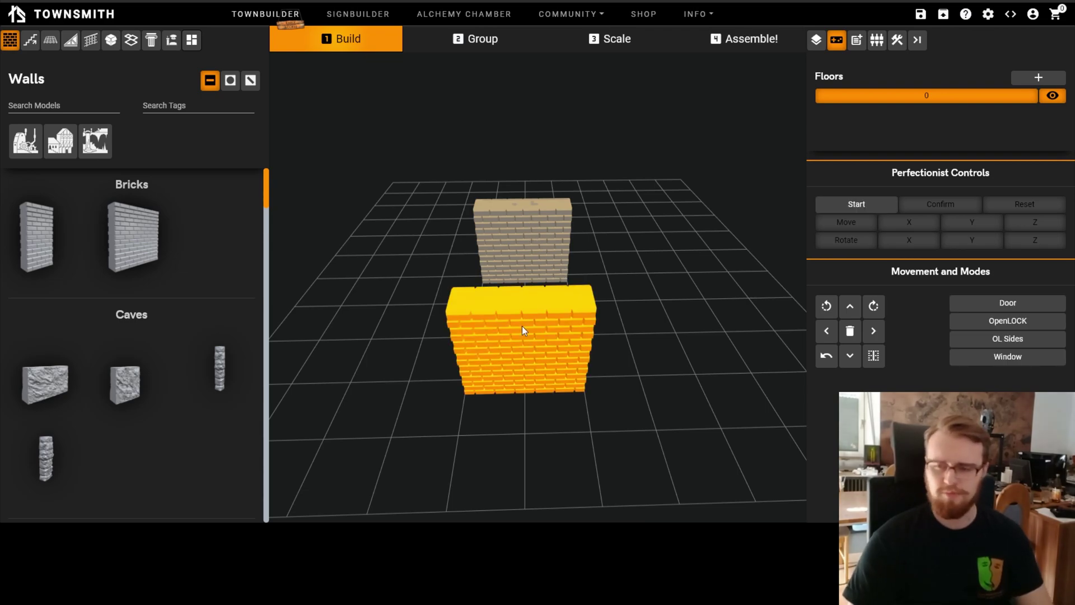
{"action": "key", "text": "Delete"}
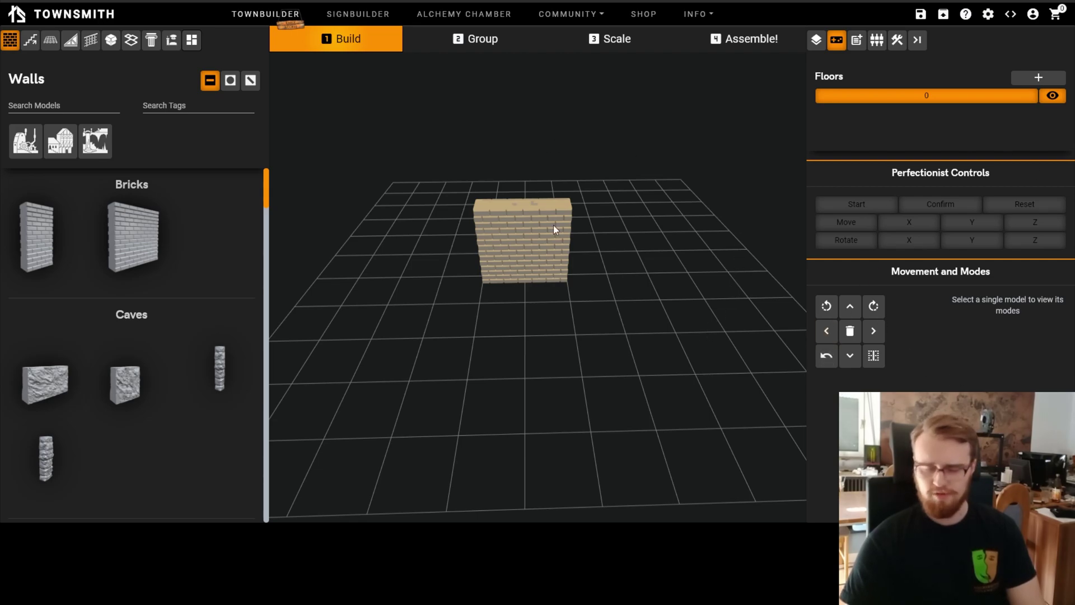
{"action": "left_click", "coordinate": [517, 244]}
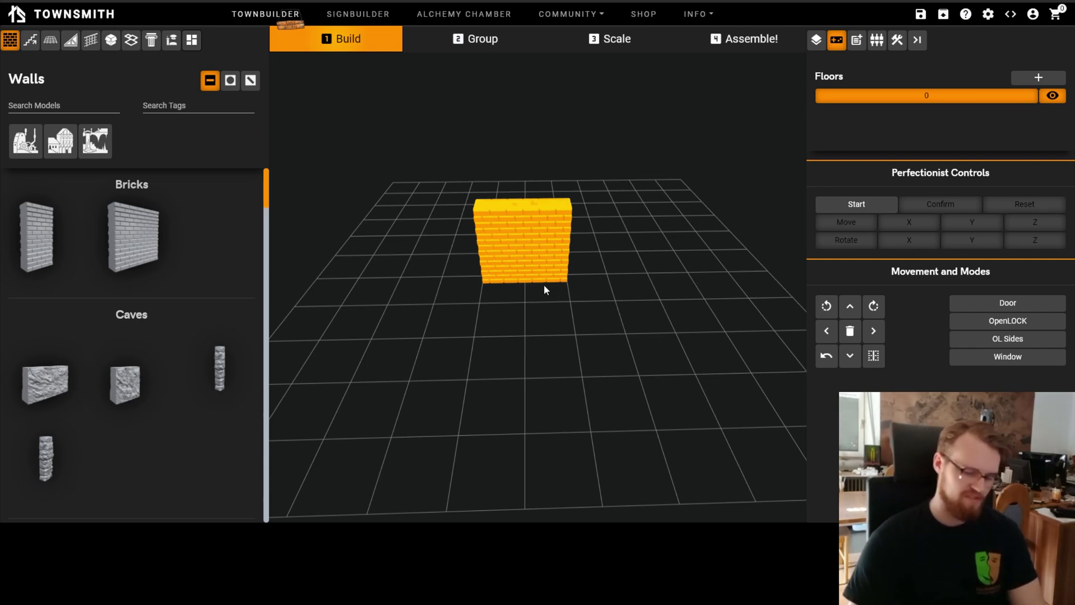
{"action": "key", "text": "BackSpace"}
Step: Place a wide straight brick wall near the middle of the grid and delete it, doing this twice
{"action": "left_click_drag", "start_coordinate": [134, 236], "coordinate": [520, 313]}
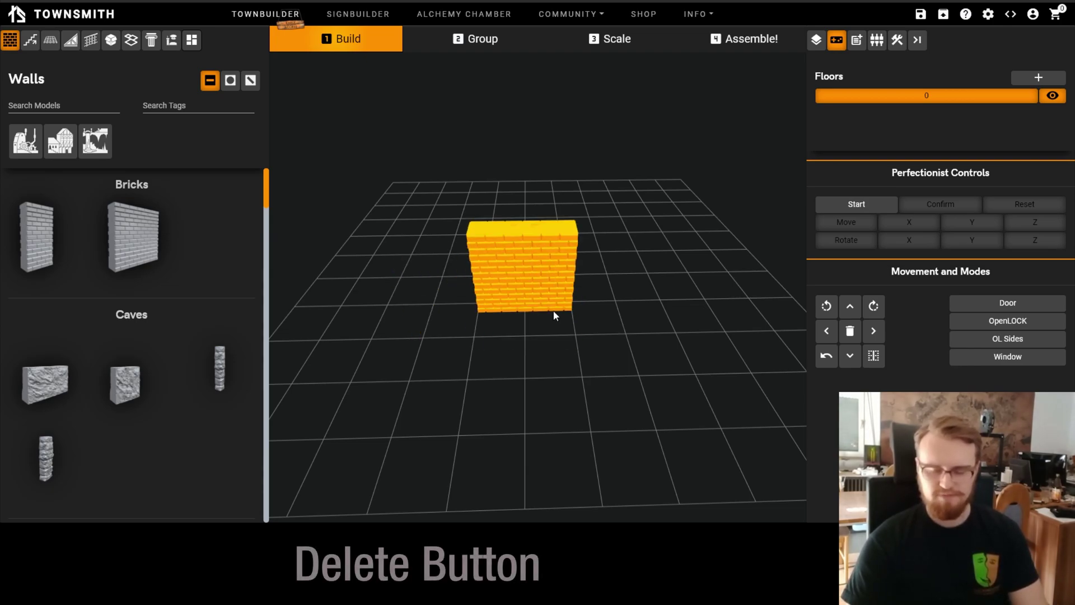
{"action": "key", "text": "Delete"}
{"action": "left_click_drag", "start_coordinate": [136, 246], "coordinate": [538, 302]}
{"action": "left_click_drag", "start_coordinate": [633, 313], "coordinate": [592, 310]}
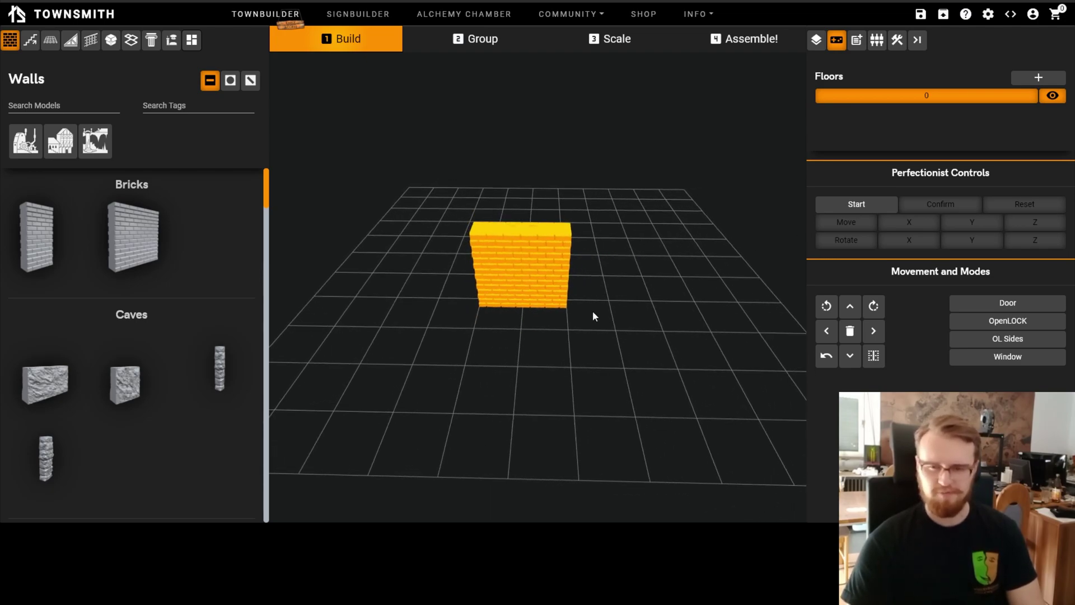
{"action": "left_click", "coordinate": [849, 333]}
Step: Place a wide straight brick wall on the empty grid and move it in all four directions, ending near the back centre
{"action": "left_click_drag", "start_coordinate": [162, 239], "coordinate": [595, 273]}
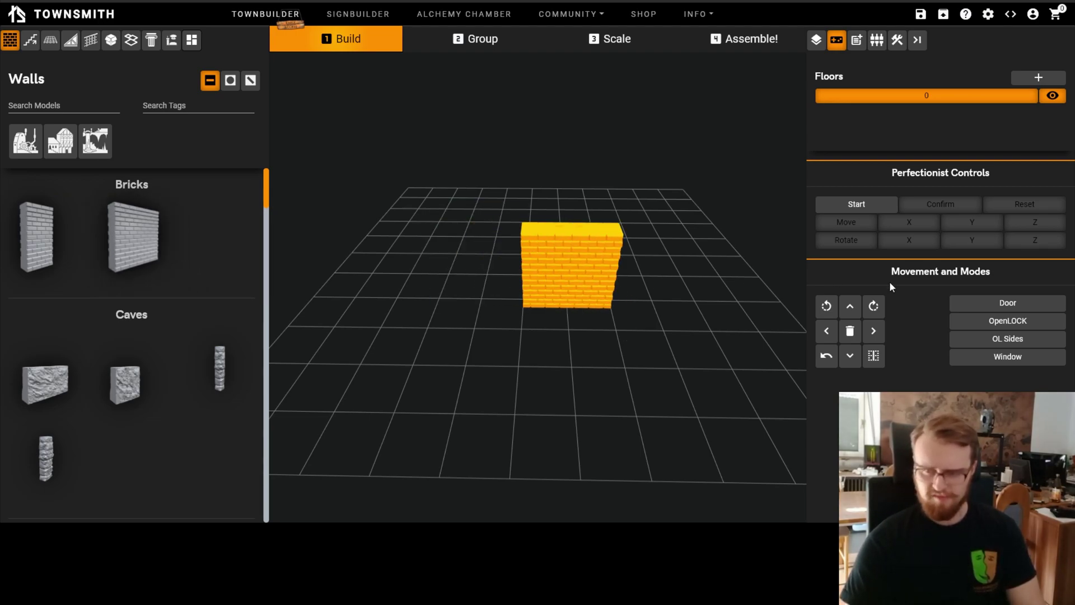
{"action": "left_click", "coordinate": [850, 308]}
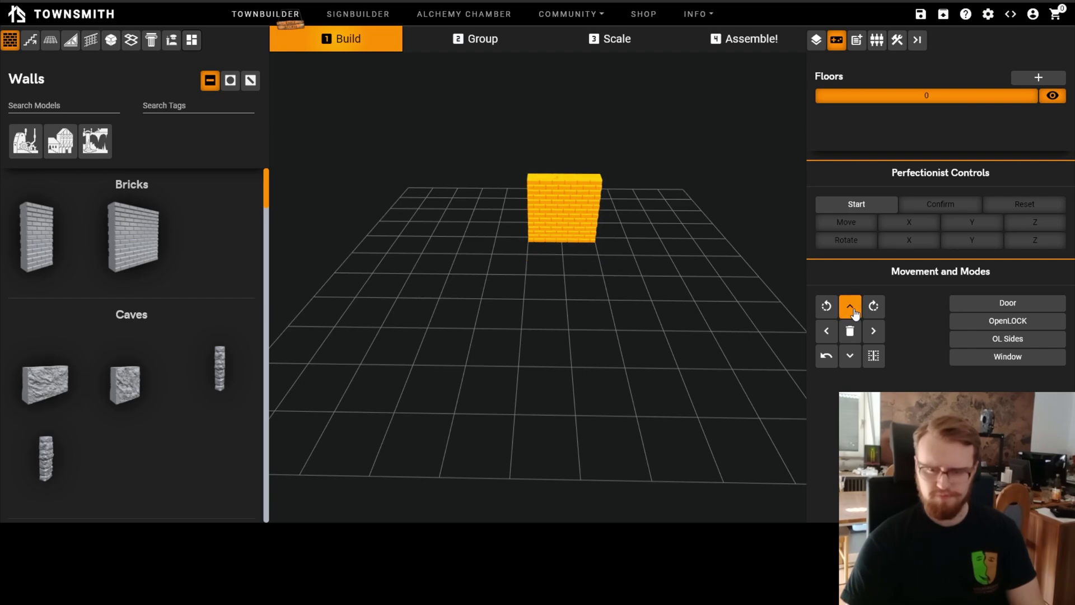
{"action": "left_click", "coordinate": [827, 330]}
{"action": "left_click", "coordinate": [827, 331]}
{"action": "left_click", "coordinate": [850, 355]}
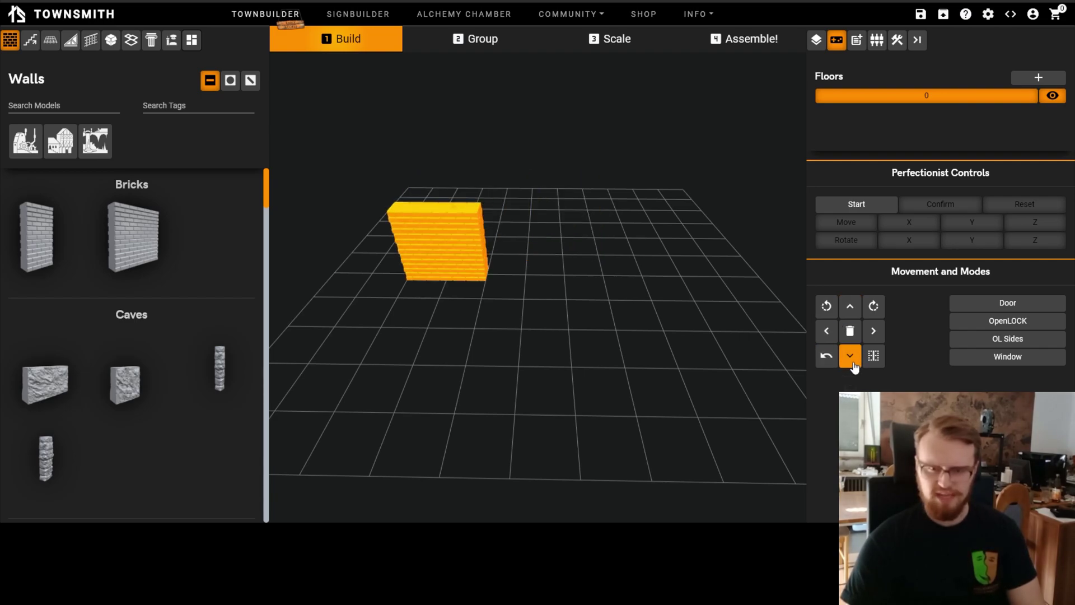
{"action": "left_click", "coordinate": [850, 355]}
{"action": "left_click", "coordinate": [882, 334]}
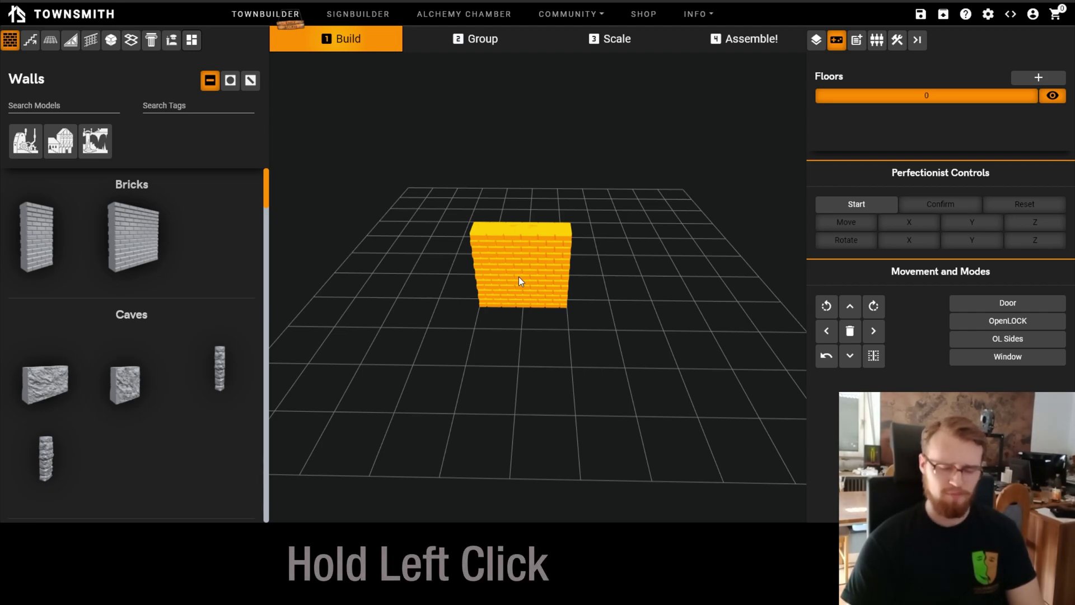
{"action": "mouse_move", "coordinate": [521, 280]}
{"action": "left_mouse_down"}
{"action": "mouse_move", "coordinate": [567, 228]}
{"action": "mouse_move", "coordinate": [455, 200]}
{"action": "mouse_move", "coordinate": [421, 342]}
{"action": "mouse_move", "coordinate": [767, 330]}
{"action": "mouse_move", "coordinate": [578, 270]}
{"action": "mouse_move", "coordinate": [483, 279]}
{"action": "mouse_move", "coordinate": [566, 274]}
{"action": "mouse_move", "coordinate": [527, 272]}
{"action": "left_mouse_up"}
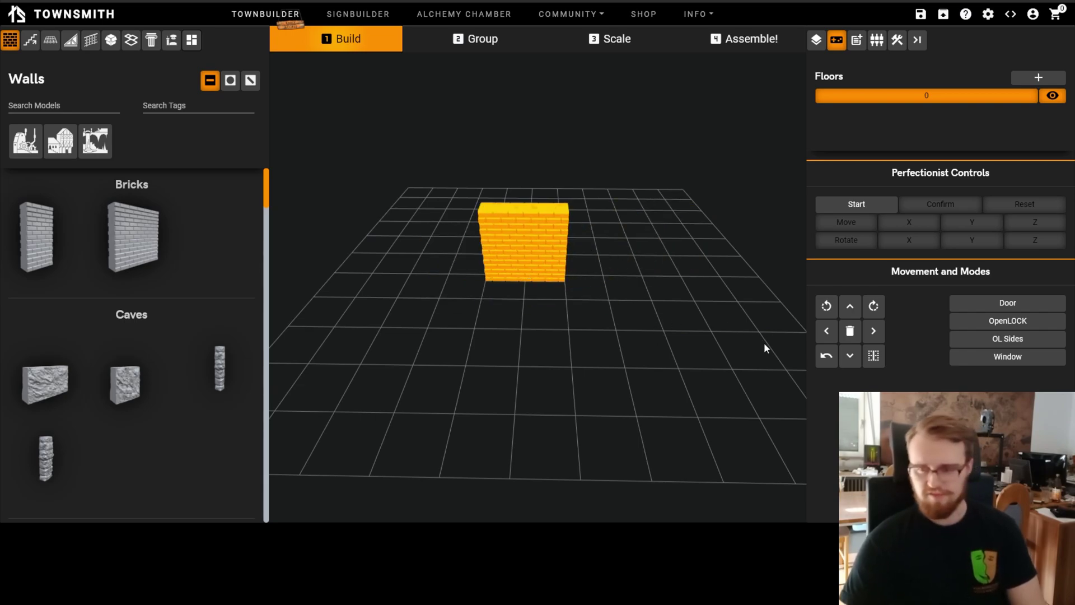
Step: Try rotating the brick wall counterclockwise and clockwise, and undo the rotations
{"action": "left_click", "coordinate": [827, 308]}
{"action": "left_click", "coordinate": [827, 307]}
{"action": "left_click", "coordinate": [827, 308]}
{"action": "left_click", "coordinate": [874, 307]}
{"action": "left_click", "coordinate": [875, 307]}
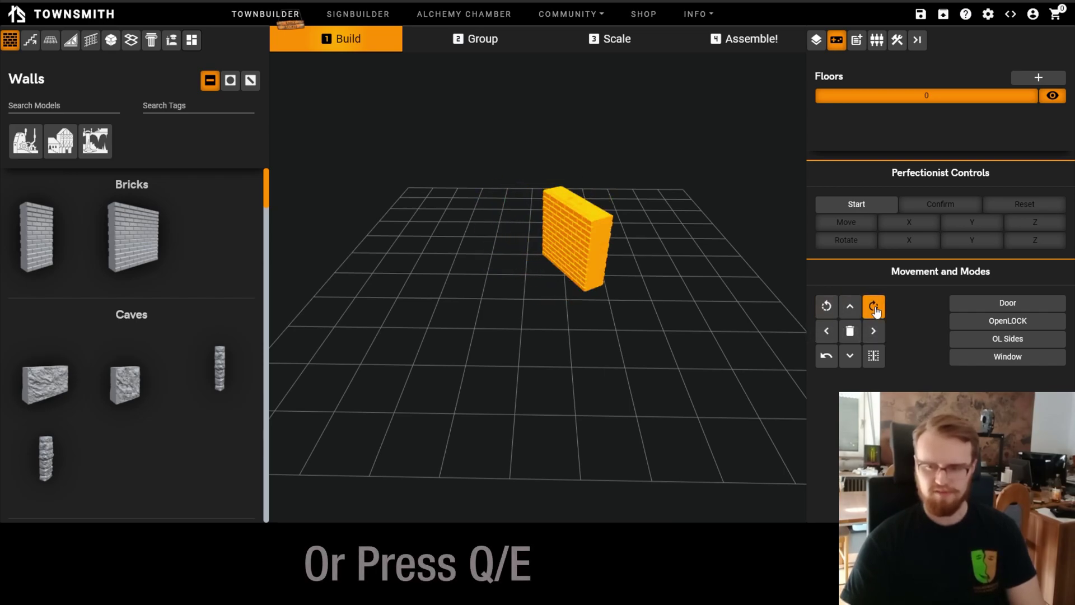
{"action": "left_click", "coordinate": [825, 357]}
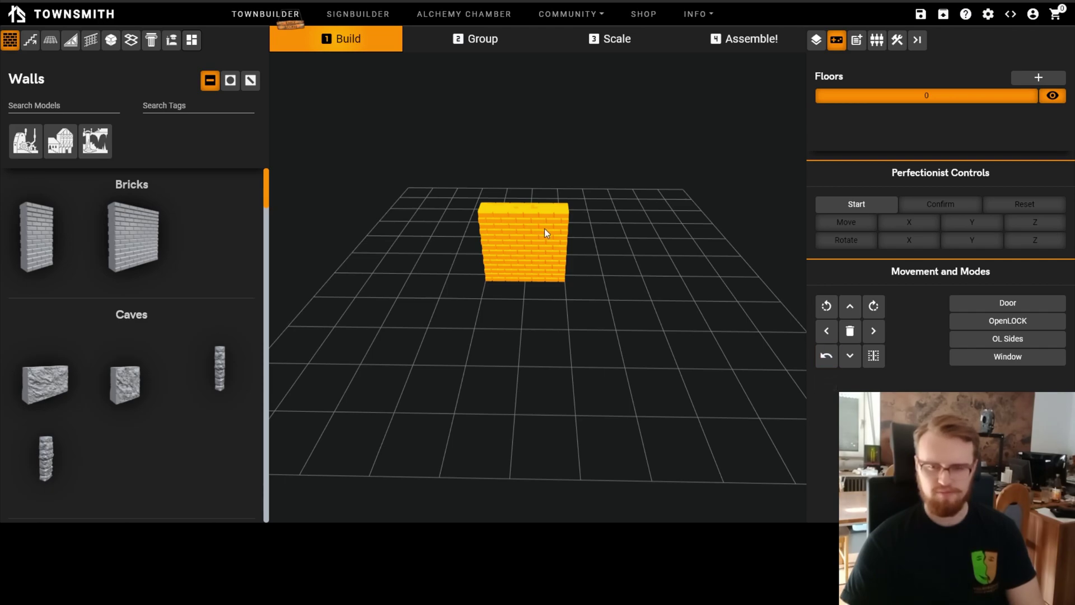
{"action": "left_click", "coordinate": [539, 253]}
{"action": "left_click", "coordinate": [543, 262]}
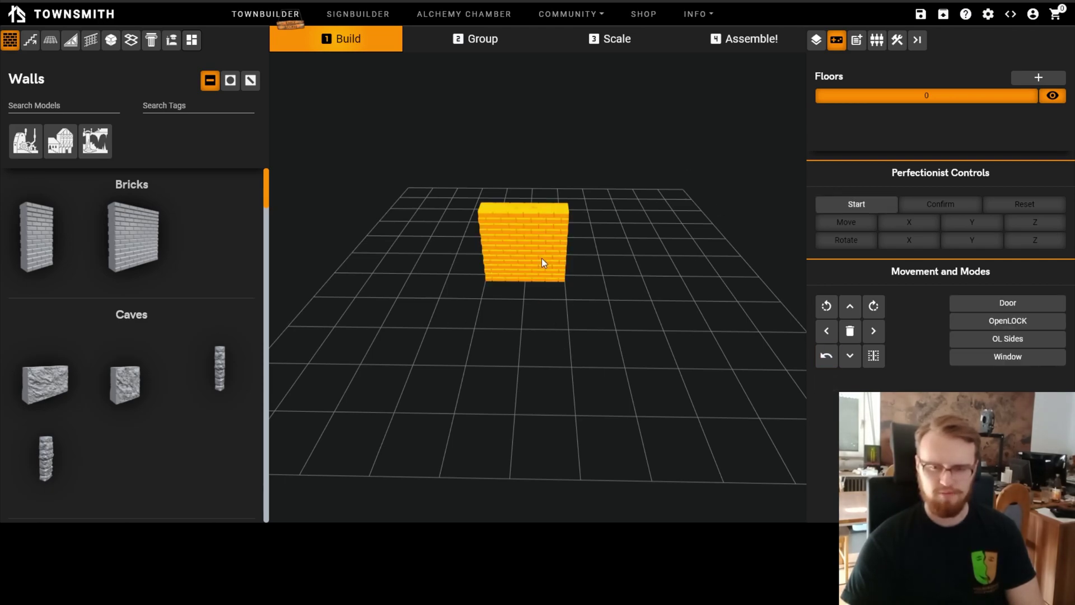
Step: Try moving the brick wall freely toward the front and back corners of the grid, undoing each move
{"action": "left_click_drag", "start_coordinate": [536, 228], "coordinate": [659, 349]}
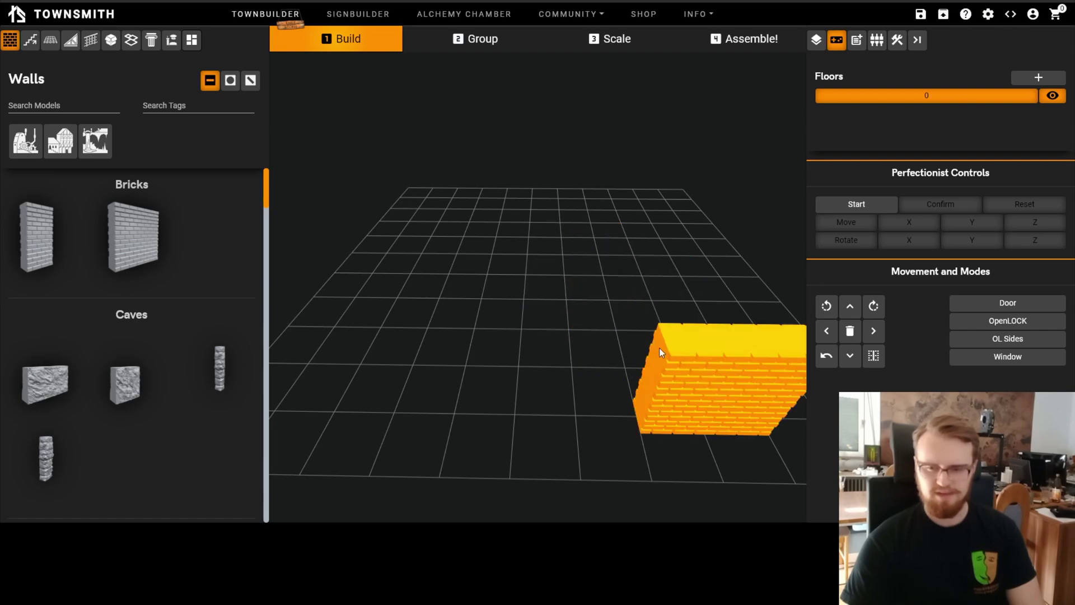
{"action": "left_click", "coordinate": [472, 354]}
{"action": "left_click", "coordinate": [826, 356]}
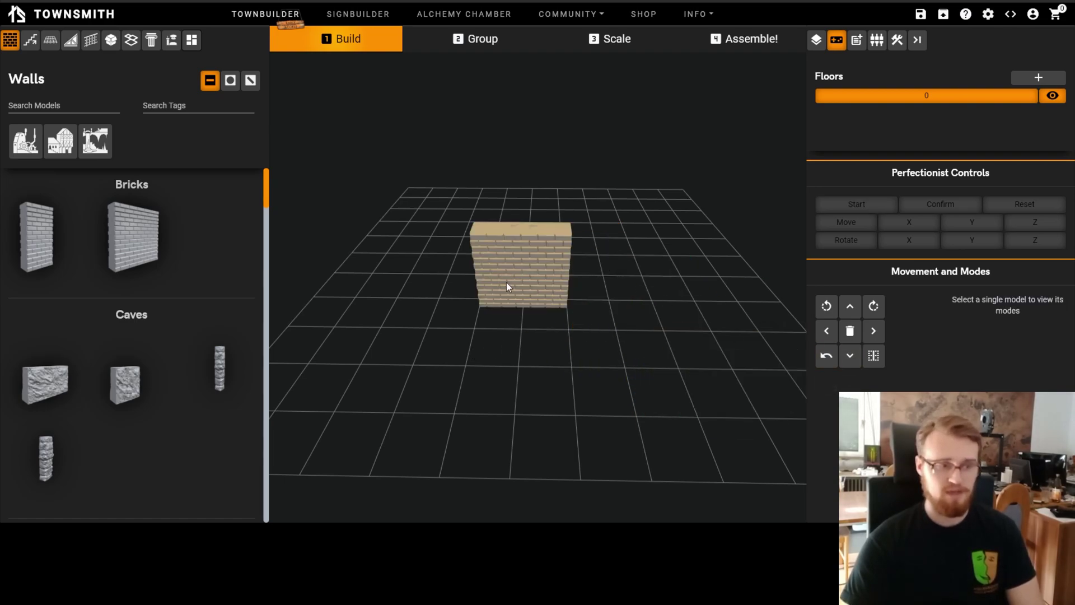
{"action": "left_click", "coordinate": [549, 268]}
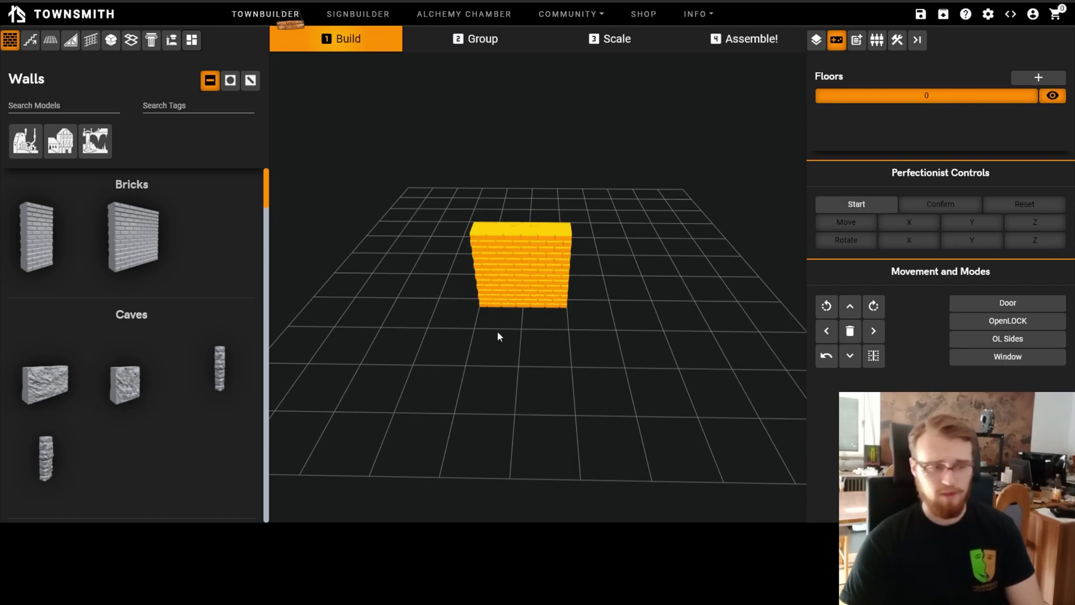
{"action": "left_click_drag", "start_coordinate": [549, 276], "coordinate": [412, 252]}
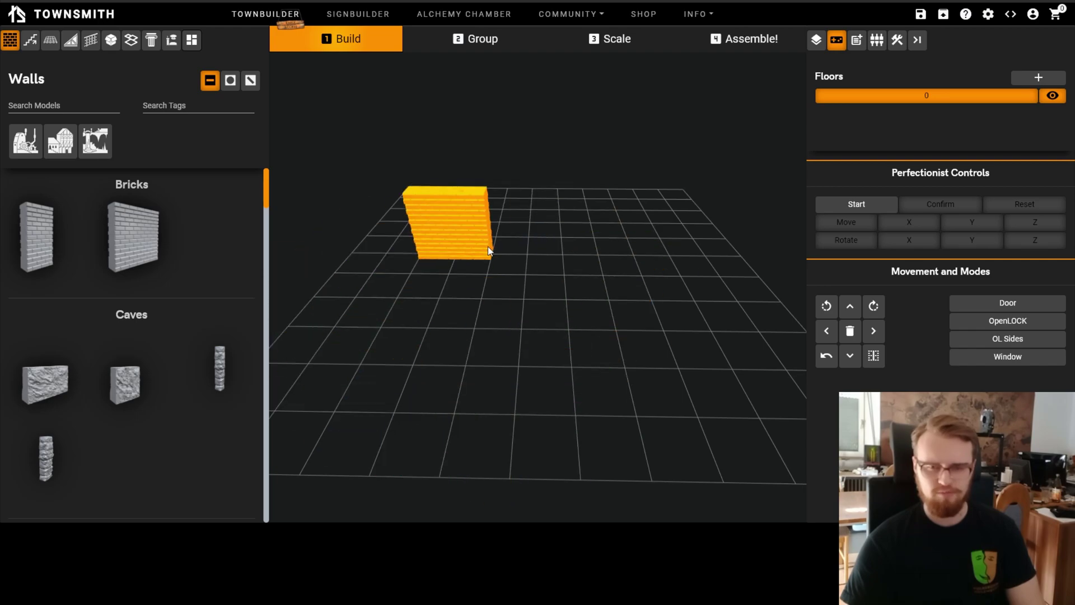
{"action": "left_click", "coordinate": [690, 257]}
{"action": "left_click", "coordinate": [827, 356]}
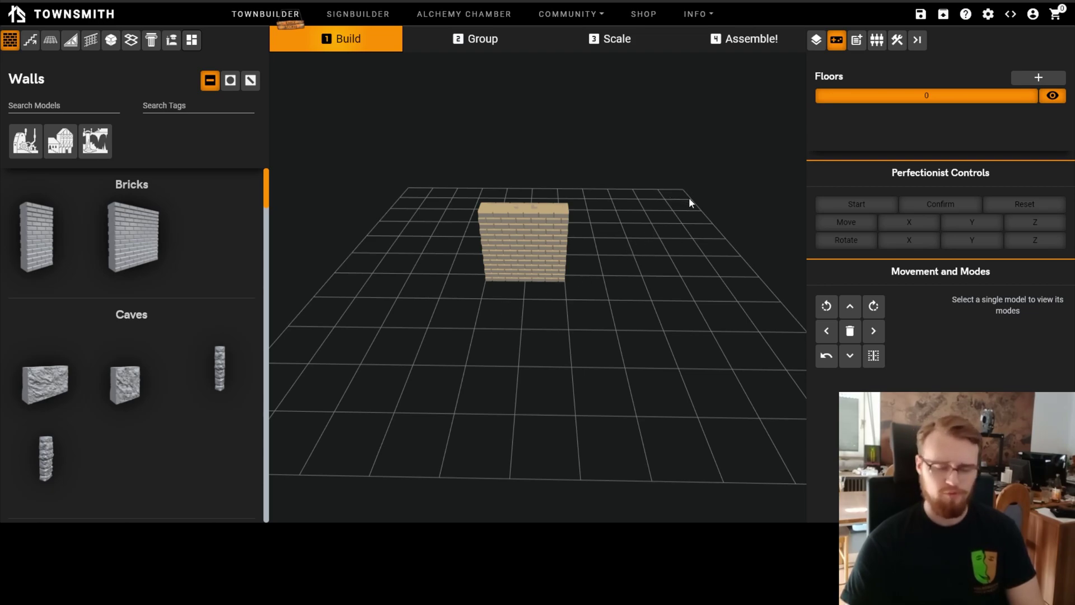
{"action": "left_click", "coordinate": [486, 257]}
{"action": "left_click", "coordinate": [576, 307]}
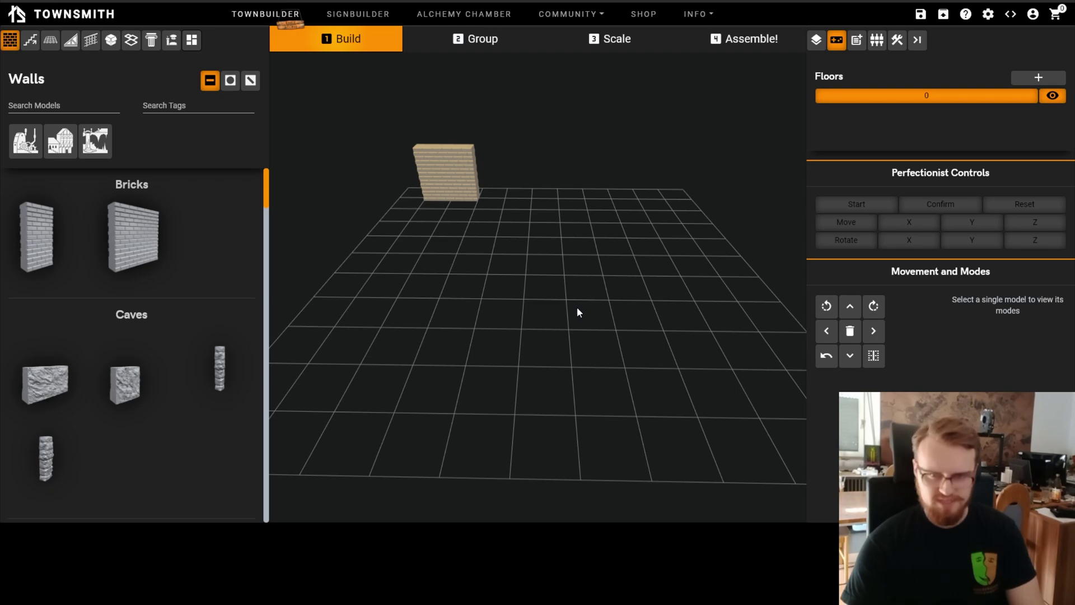
{"action": "left_click", "coordinate": [826, 357]}
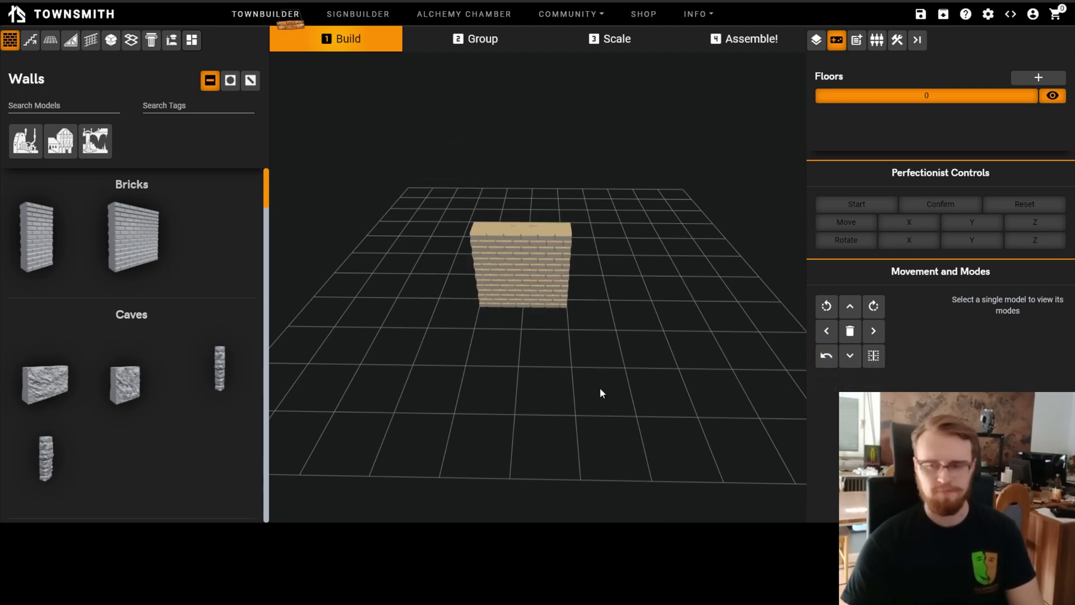
{"action": "left_click", "coordinate": [518, 270]}
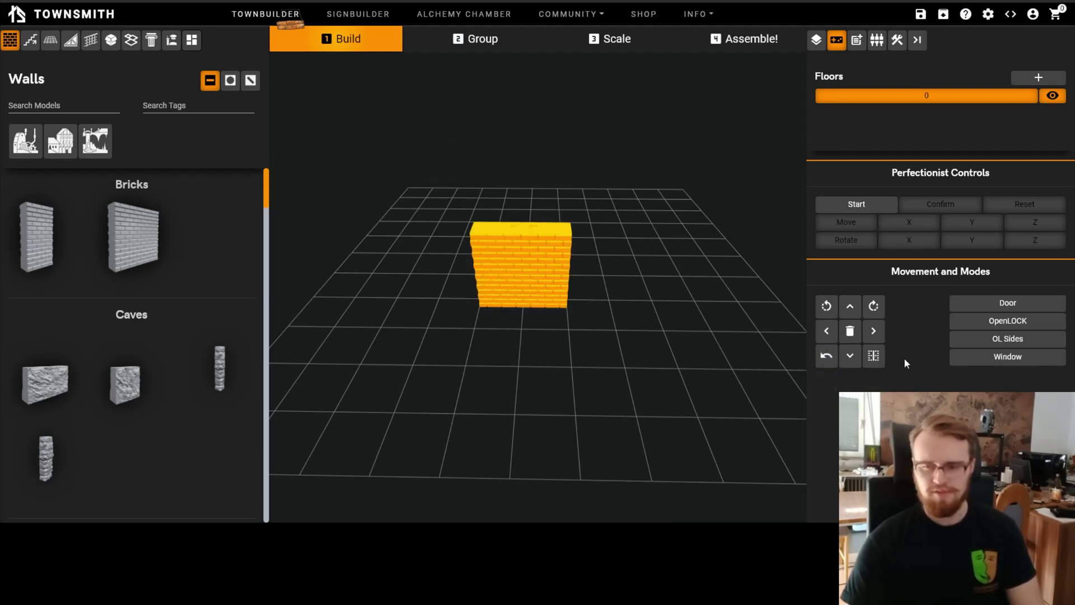
{"action": "left_click", "coordinate": [873, 356]}
{"action": "left_click", "coordinate": [874, 356]}
{"action": "left_click", "coordinate": [873, 357]}
{"action": "left_click", "coordinate": [873, 358]}
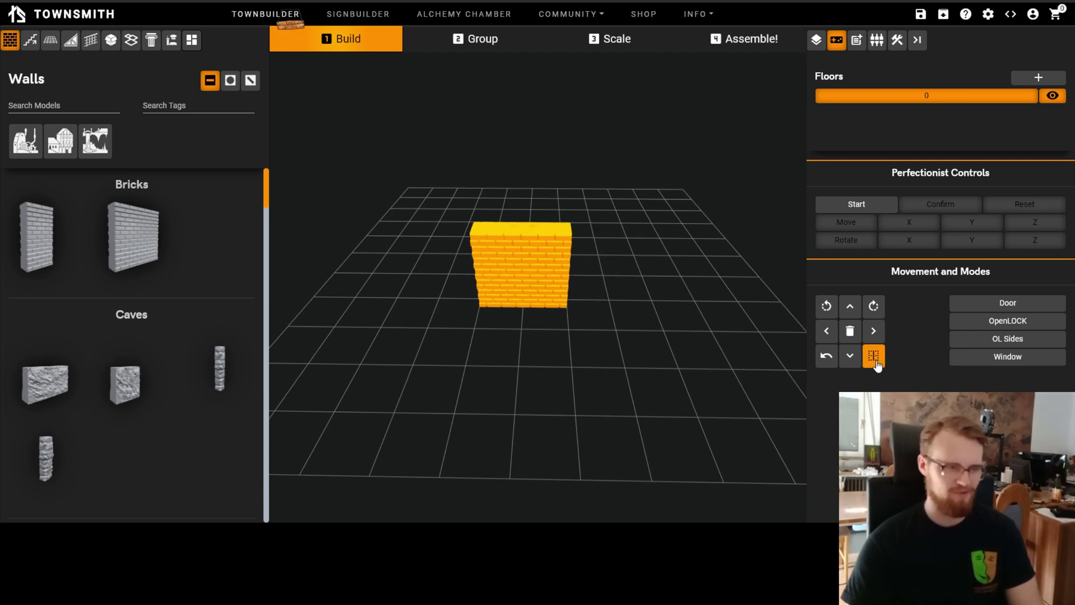
{"action": "left_click", "coordinate": [874, 358]}
{"action": "left_click", "coordinate": [874, 358]}
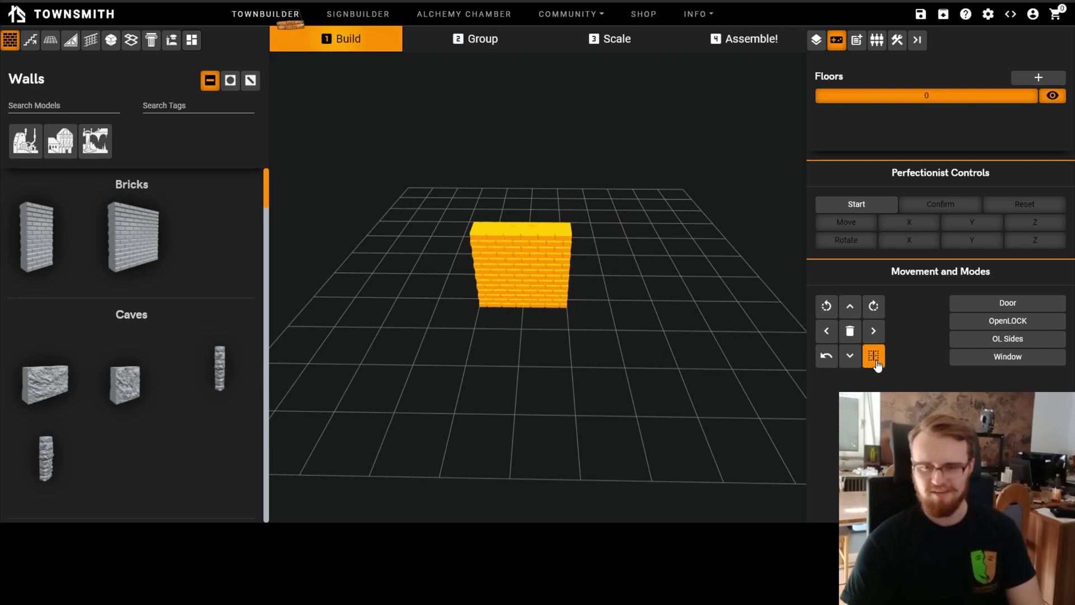
Step: Enable the OpenLOCK mode on the brick wall and inspect the connector slots on its sides and base
{"action": "scroll", "coordinate": [576, 361], "scroll_direction": "up", "scroll_amount": 5}
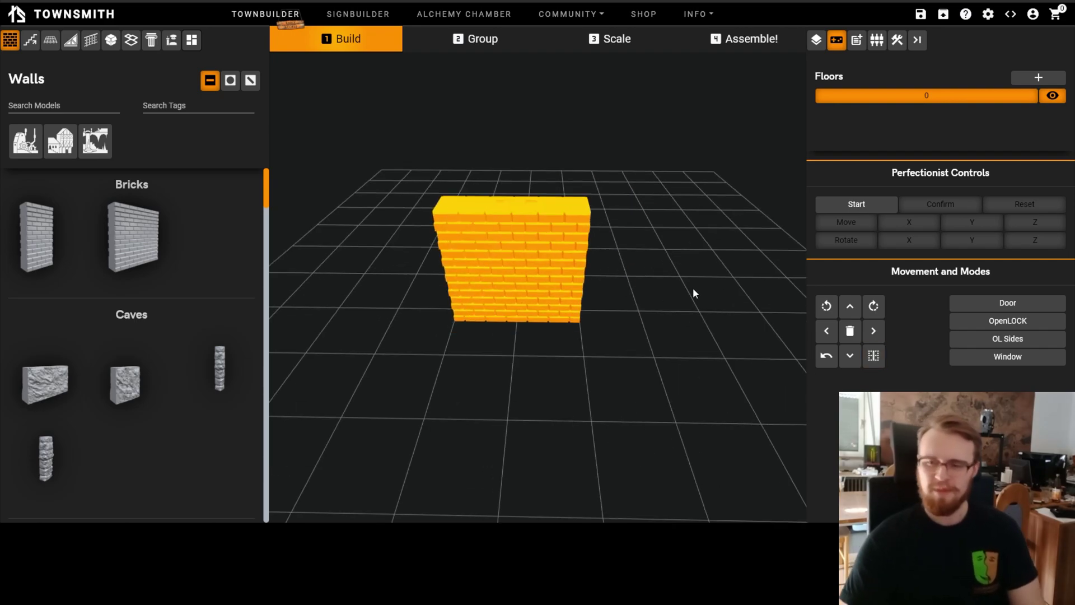
{"action": "left_click", "coordinate": [963, 303]}
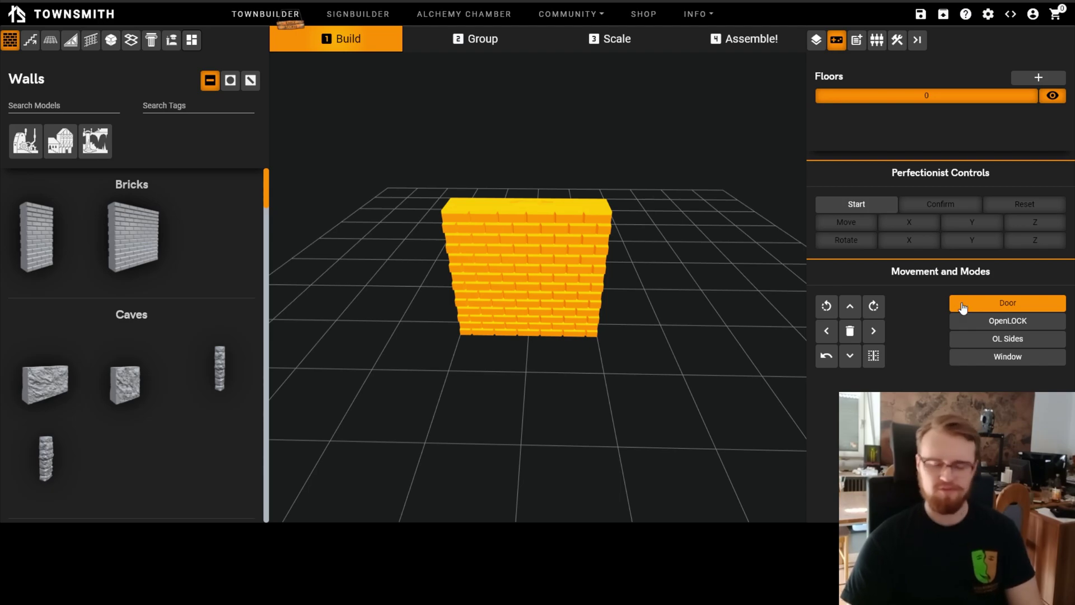
{"action": "left_click_drag", "start_coordinate": [791, 364], "coordinate": [435, 95]}
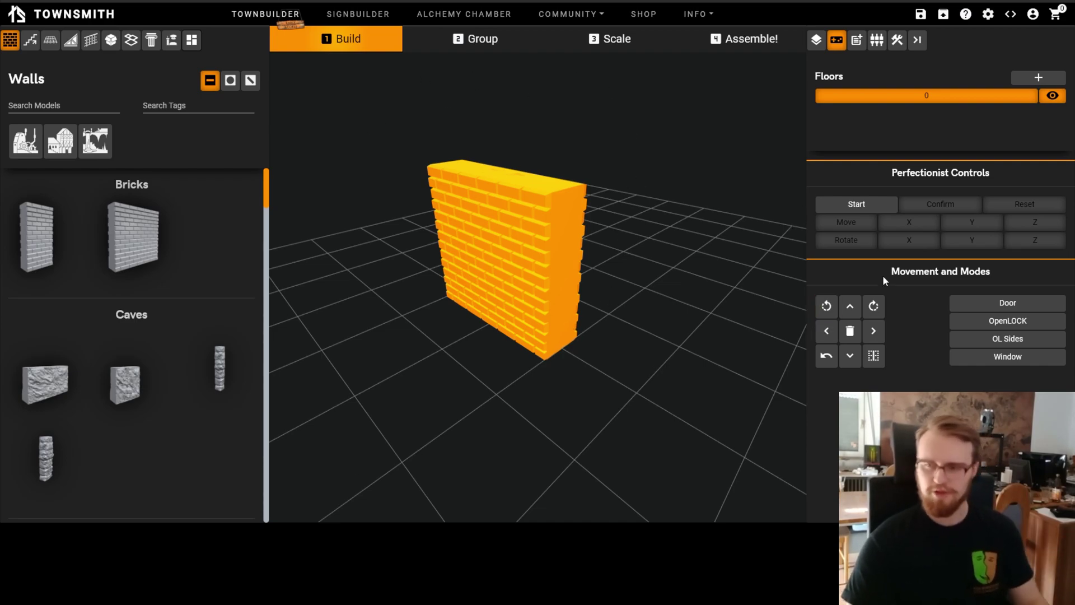
{"action": "left_click_drag", "start_coordinate": [569, 396], "coordinate": [542, 387]}
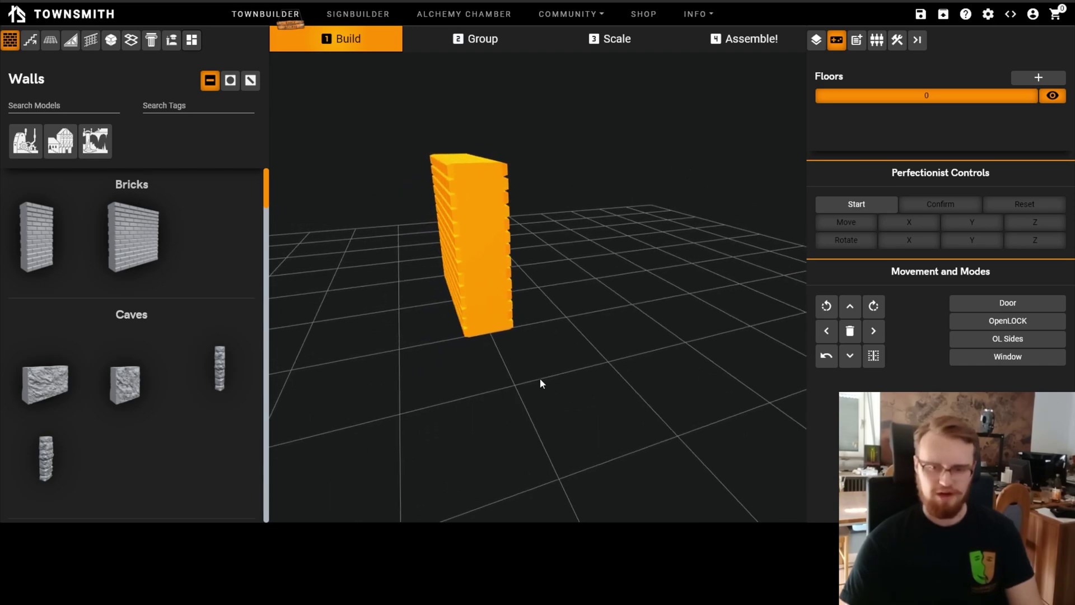
{"action": "left_click_drag", "start_coordinate": [520, 235], "coordinate": [554, 253]}
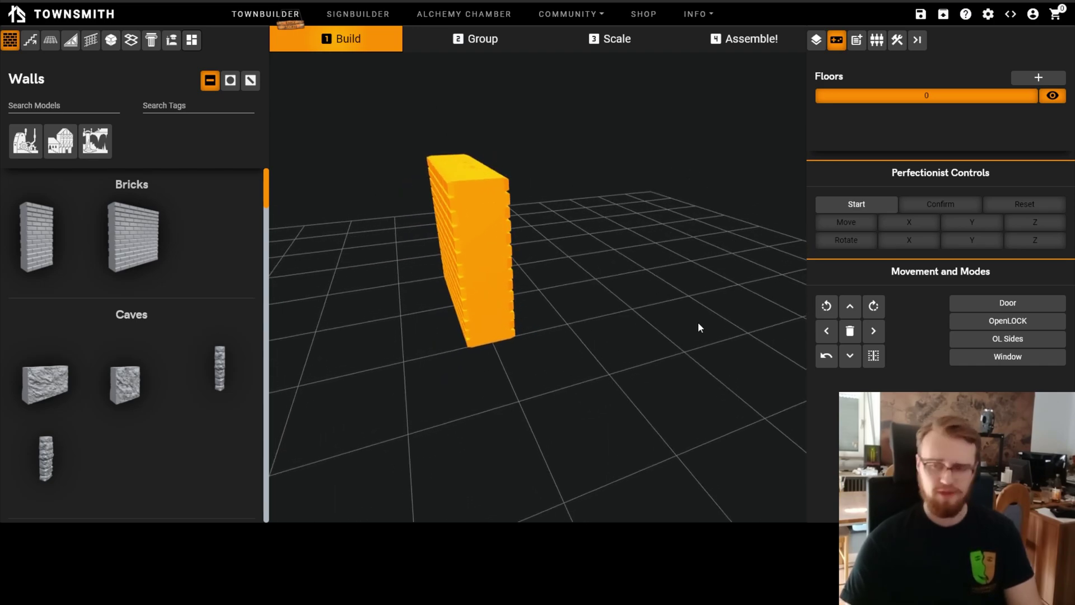
{"action": "left_click", "coordinate": [980, 323]}
{"action": "mouse_move", "coordinate": [577, 428]}
{"action": "left_mouse_down"}
{"action": "mouse_move", "coordinate": [641, 402]}
{"action": "mouse_move", "coordinate": [698, 398]}
{"action": "mouse_move", "coordinate": [630, 425]}
{"action": "mouse_move", "coordinate": [592, 414]}
{"action": "left_mouse_up"}
{"action": "left_click", "coordinate": [641, 403]}
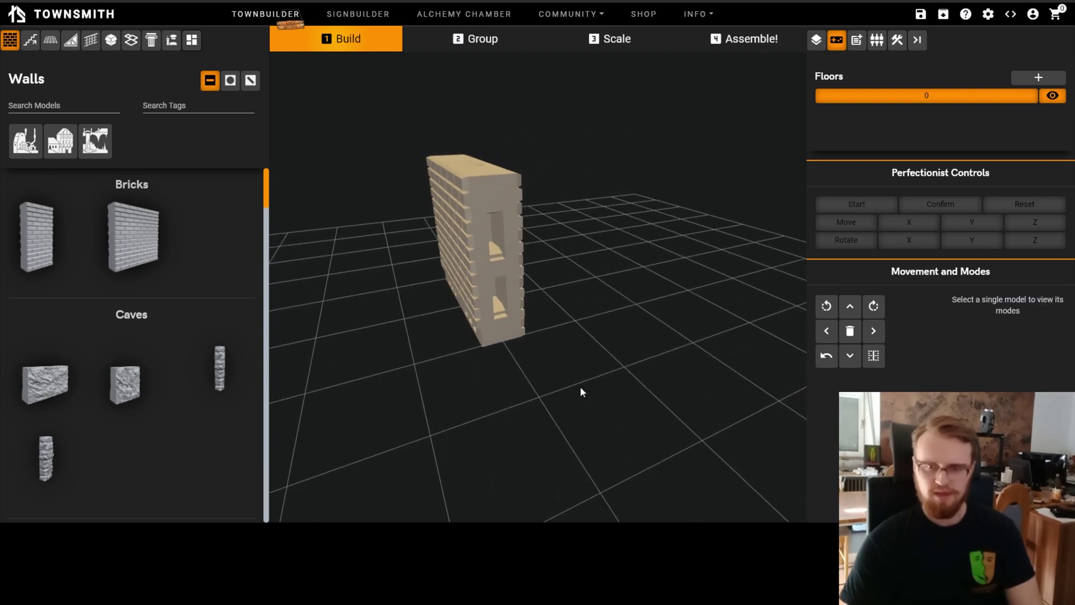
{"action": "left_click_drag", "start_coordinate": [507, 334], "coordinate": [706, 352]}
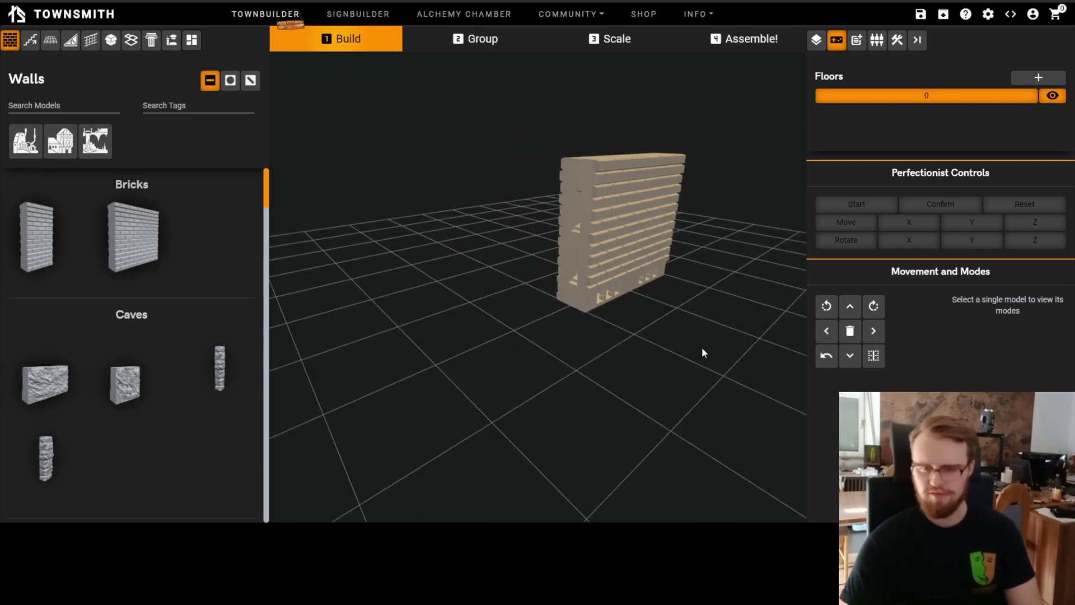
{"action": "left_click_drag", "start_coordinate": [555, 334], "coordinate": [514, 298]}
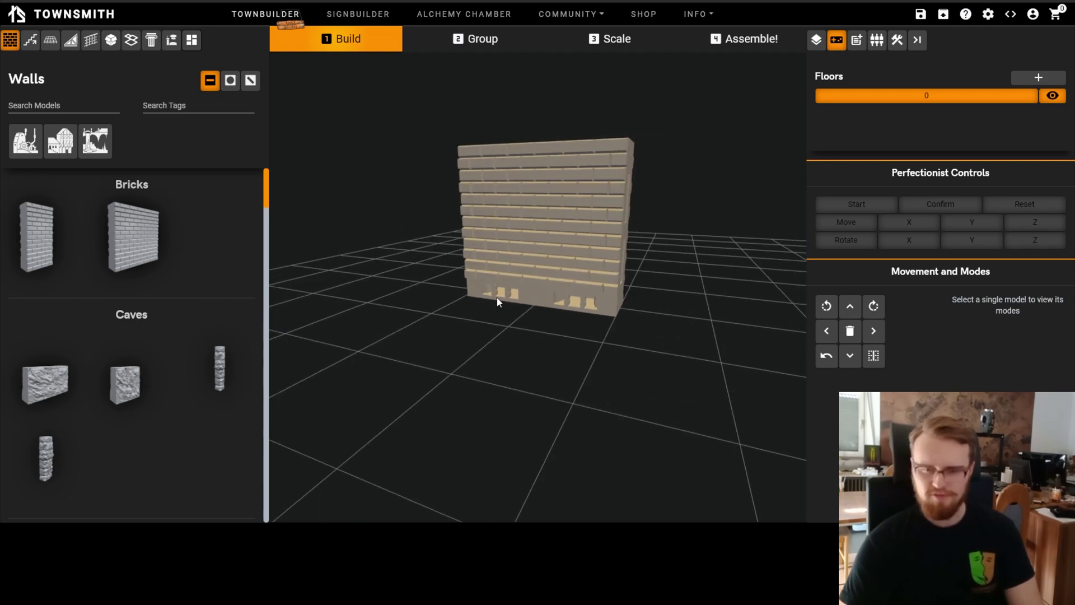
{"action": "left_click_drag", "start_coordinate": [595, 372], "coordinate": [538, 382]}
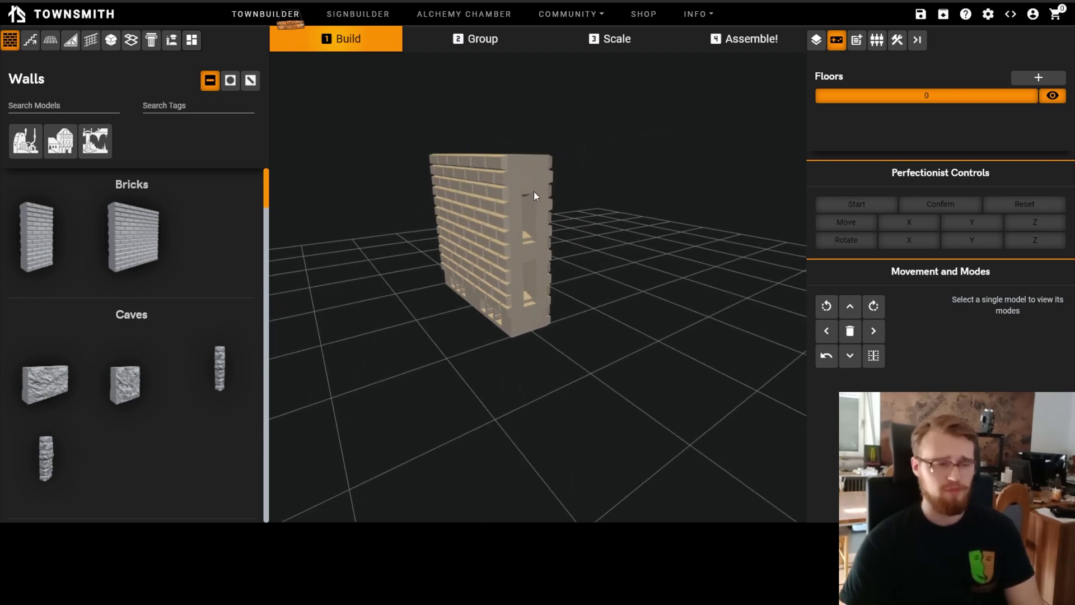
Step: Try the OL Sides mode on the brick wall, inspect its side slots, and turn the mode off again
{"action": "left_click", "coordinate": [460, 309]}
{"action": "left_click", "coordinate": [1005, 341]}
{"action": "left_click_drag", "start_coordinate": [700, 428], "coordinate": [504, 359]}
{"action": "left_click_drag", "start_coordinate": [445, 319], "coordinate": [487, 185]}
{"action": "left_click", "coordinate": [492, 219]}
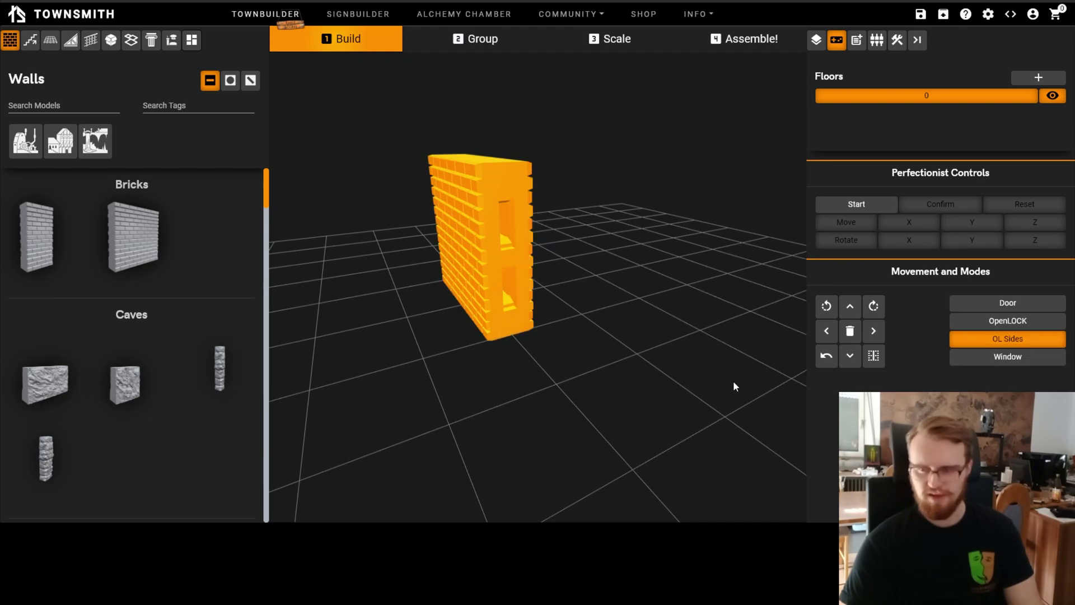
{"action": "left_click", "coordinate": [1005, 338]}
{"action": "left_click_drag", "start_coordinate": [732, 370], "coordinate": [656, 457]}
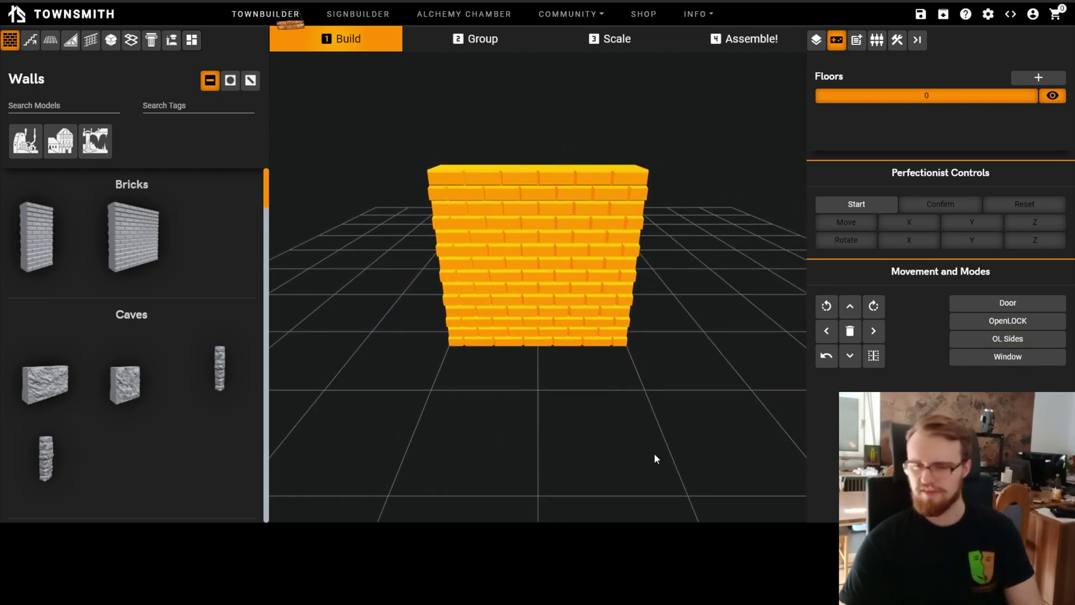
Step: Add a door opening to the brick wall and try the swinging saloon doors and an arched door frame in it
{"action": "left_click", "coordinate": [1011, 306]}
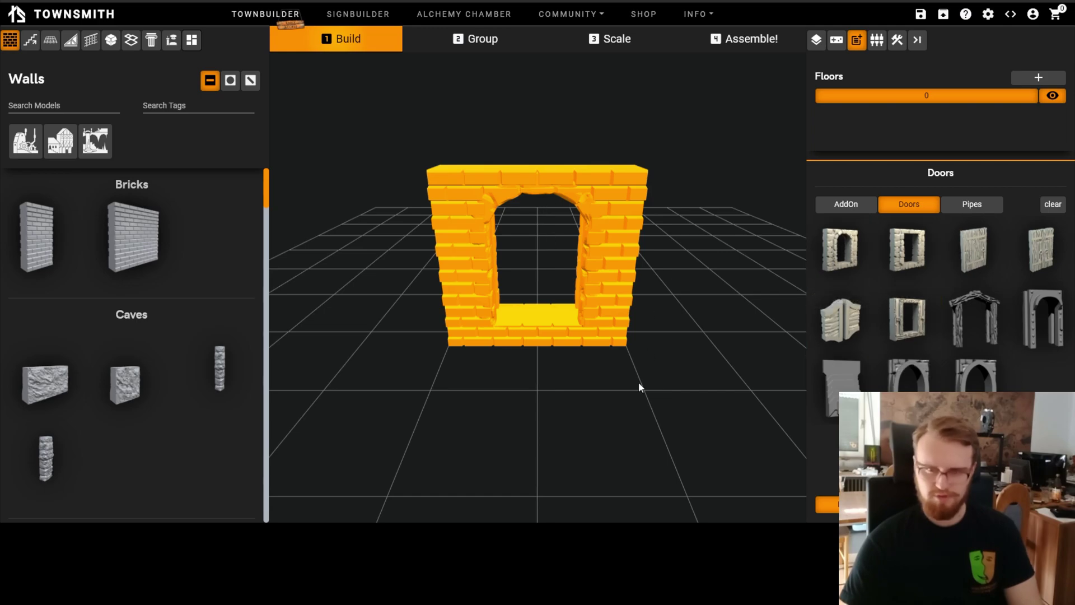
{"action": "left_click_drag", "start_coordinate": [647, 350], "coordinate": [623, 370]}
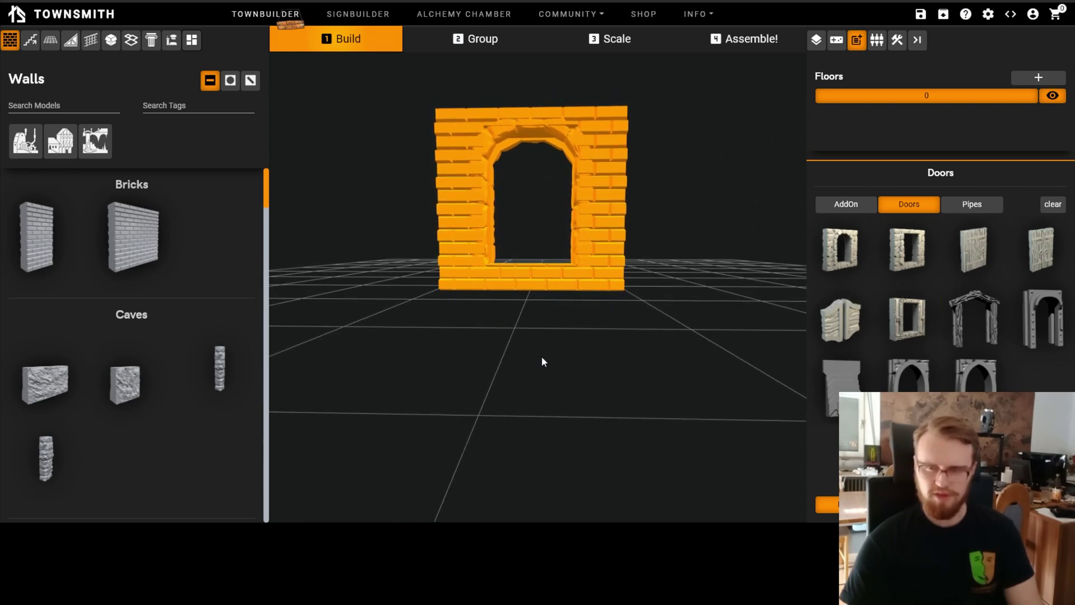
{"action": "left_click", "coordinate": [821, 321]}
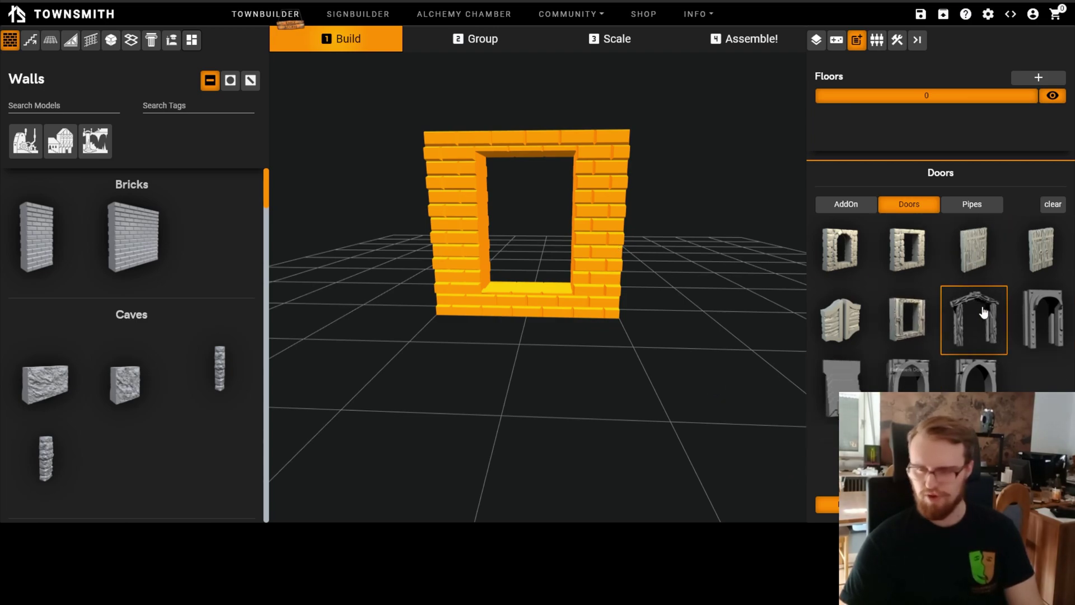
{"action": "left_click", "coordinate": [1044, 331]}
{"action": "left_click_drag", "start_coordinate": [654, 360], "coordinate": [596, 354]}
{"action": "left_click", "coordinate": [616, 311]}
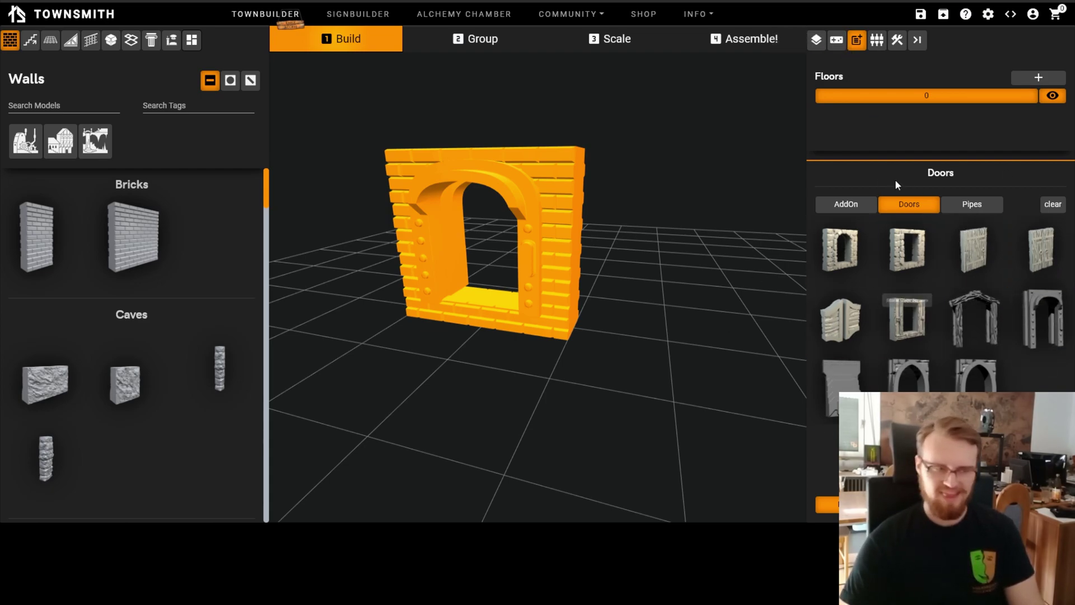
Step: Switch the brick wall from Door to Window mode and try double shutters and an arched window frame in it
{"action": "left_click", "coordinate": [837, 49]}
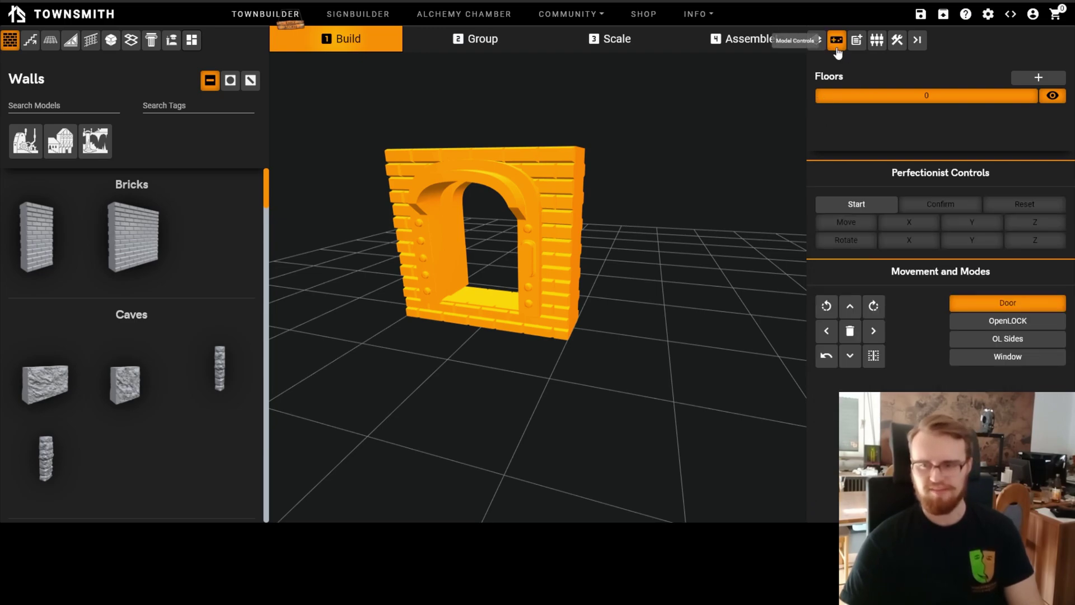
{"action": "left_click", "coordinate": [994, 310]}
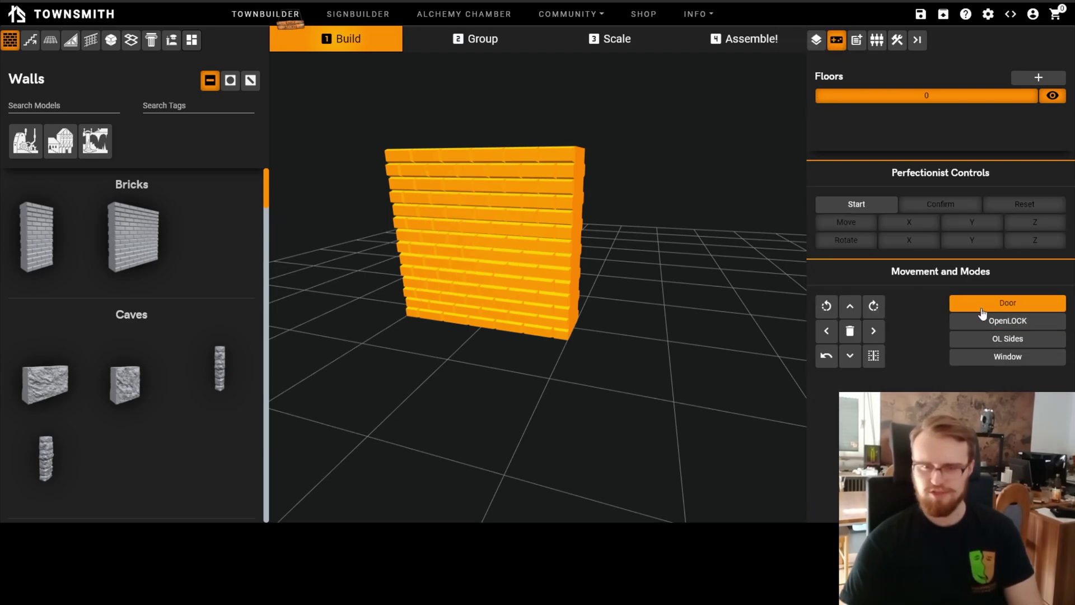
{"action": "left_click", "coordinate": [1002, 356]}
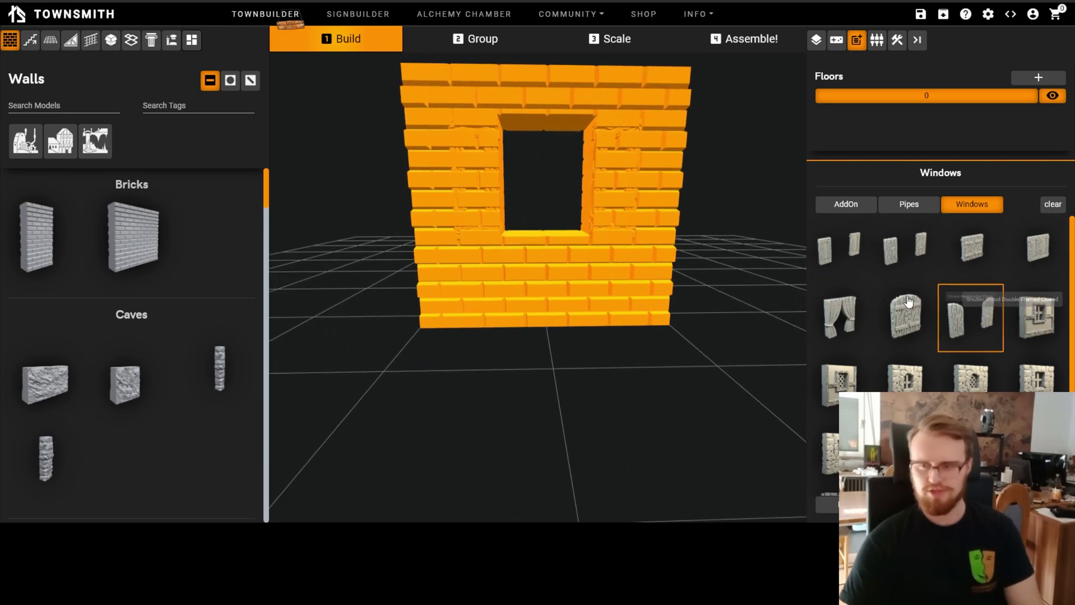
{"action": "left_click", "coordinate": [849, 270]}
{"action": "left_click_drag", "start_coordinate": [609, 340], "coordinate": [568, 160]}
{"action": "scroll", "coordinate": [957, 382], "scroll_direction": "down", "scroll_amount": 1}
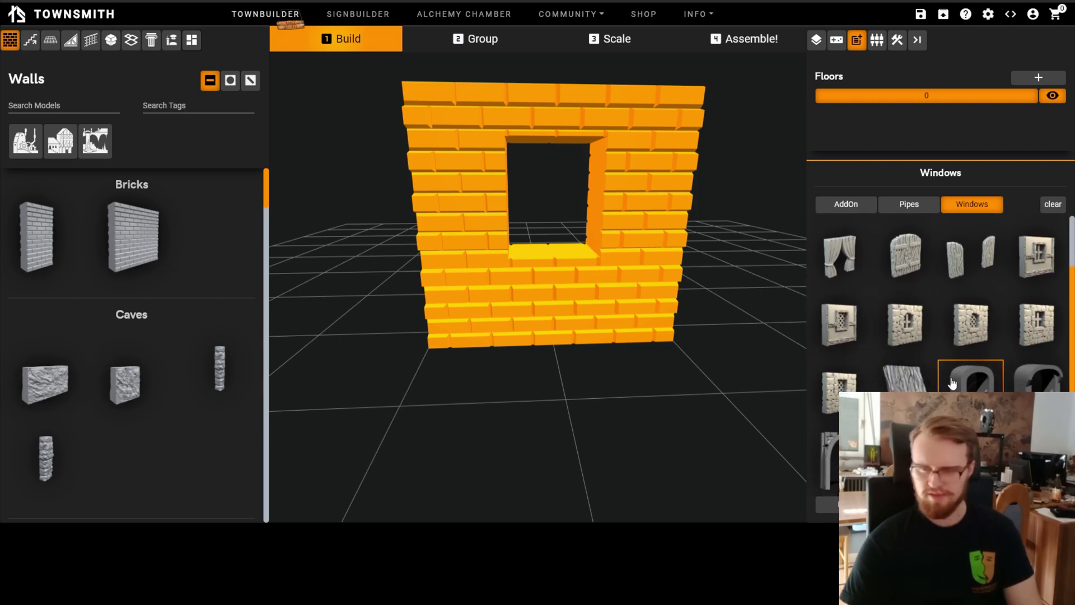
{"action": "left_click", "coordinate": [971, 377]}
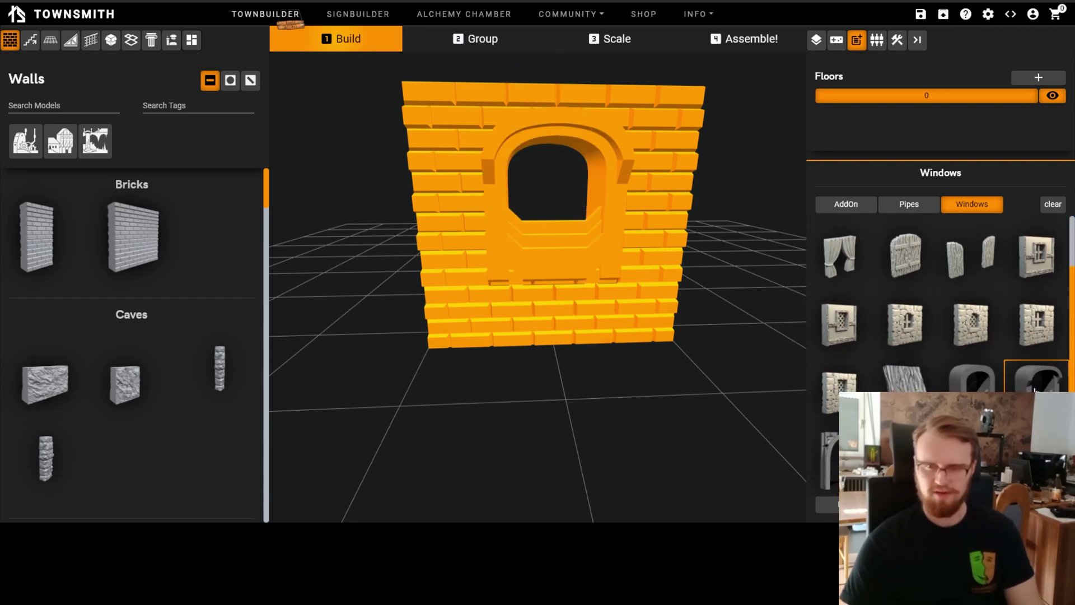
{"action": "left_click_drag", "start_coordinate": [645, 412], "coordinate": [575, 426]}
{"action": "left_click_drag", "start_coordinate": [484, 402], "coordinate": [490, 285]}
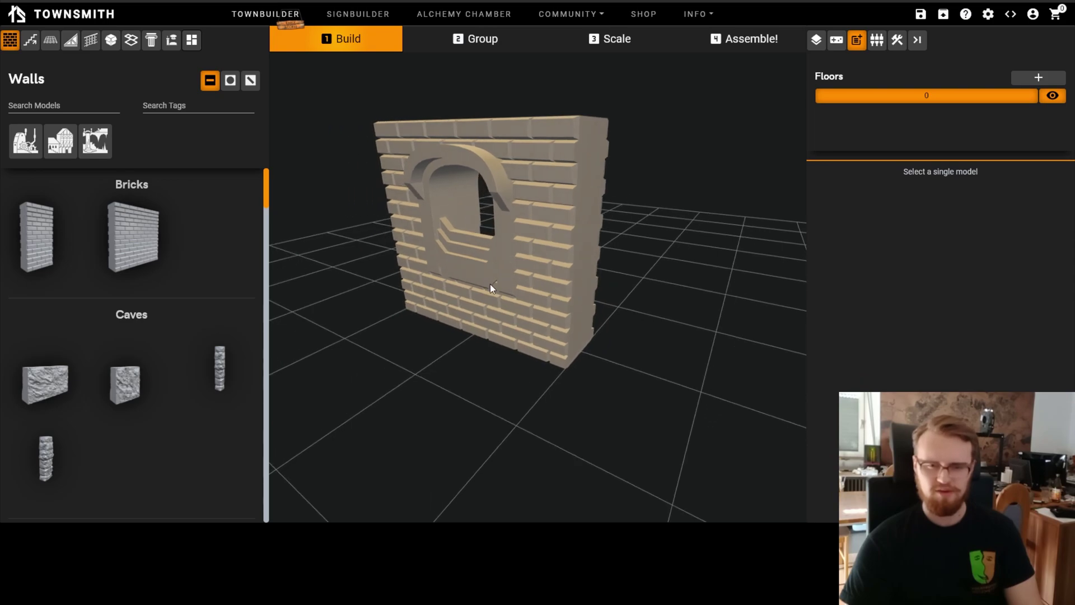
Step: Try the curtain variant in the brick wall's window and undo back to the plain wall
{"action": "left_click", "coordinate": [490, 284]}
{"action": "left_click", "coordinate": [838, 299]}
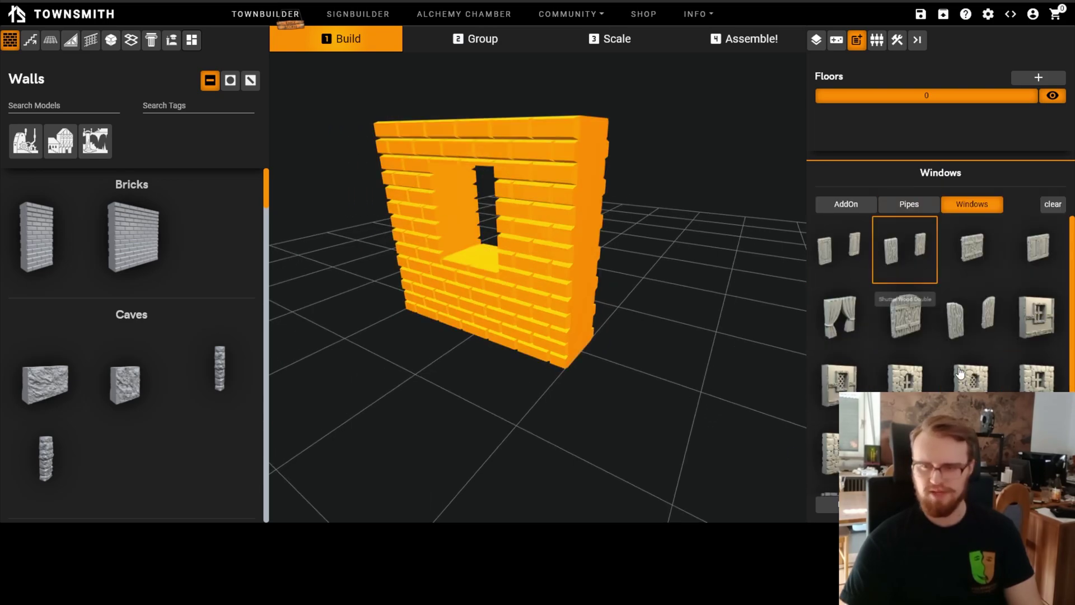
{"action": "key", "text": "ctrl+z"}
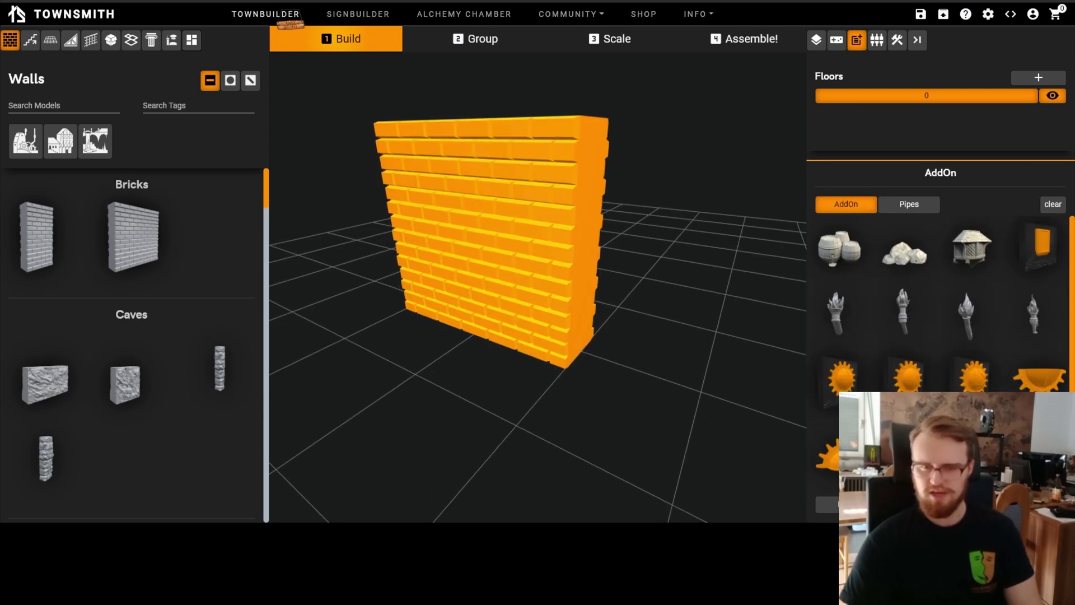
Step: Compare the brick wall's movement and mode controls with its add-on controls, and examine the wall from several angles
{"action": "left_click", "coordinate": [838, 43]}
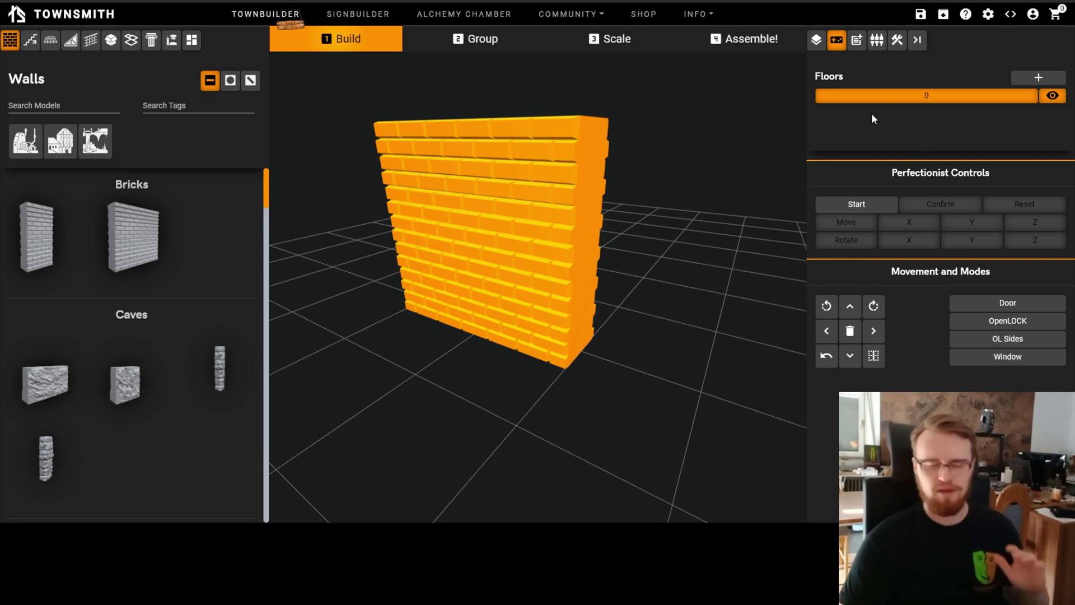
{"action": "left_click", "coordinate": [855, 43]}
{"action": "left_click_drag", "start_coordinate": [644, 235], "coordinate": [612, 374]}
{"action": "left_click_drag", "start_coordinate": [643, 321], "coordinate": [626, 354]}
{"action": "right_click_drag", "start_coordinate": [626, 354], "coordinate": [651, 361]}
{"action": "scroll", "coordinate": [943, 359], "scroll_direction": "down", "scroll_amount": 3}
{"action": "scroll", "coordinate": [918, 397], "scroll_direction": "up", "scroll_amount": 3}
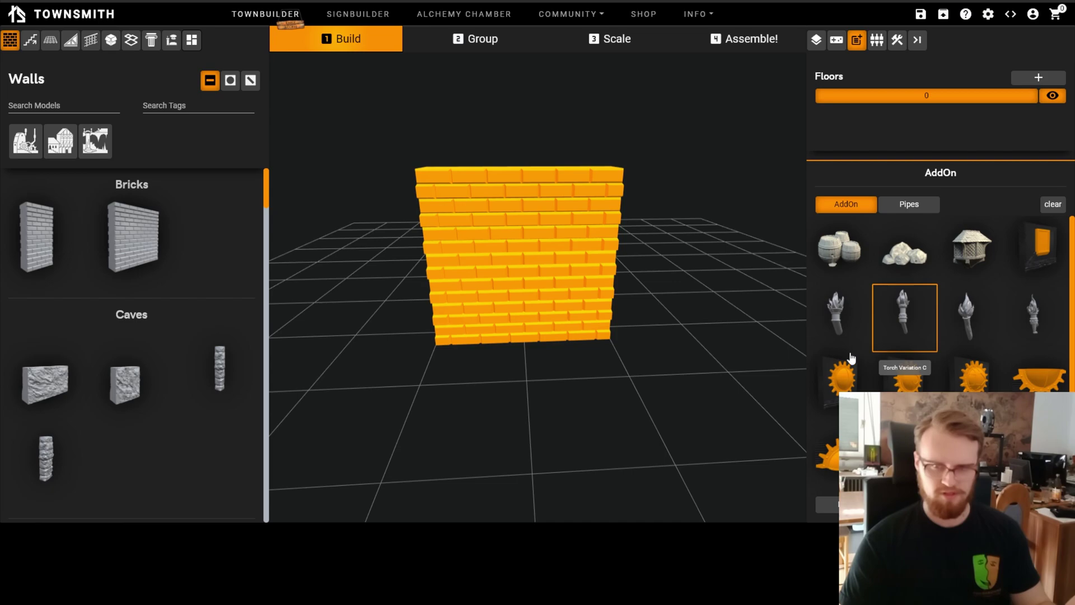
Step: Place a narrow brick wall away from the existing one and put an upright machinery wall piece from Misc in front of it
{"action": "left_click", "coordinate": [588, 403]}
{"action": "left_click_drag", "start_coordinate": [37, 235], "coordinate": [375, 302]}
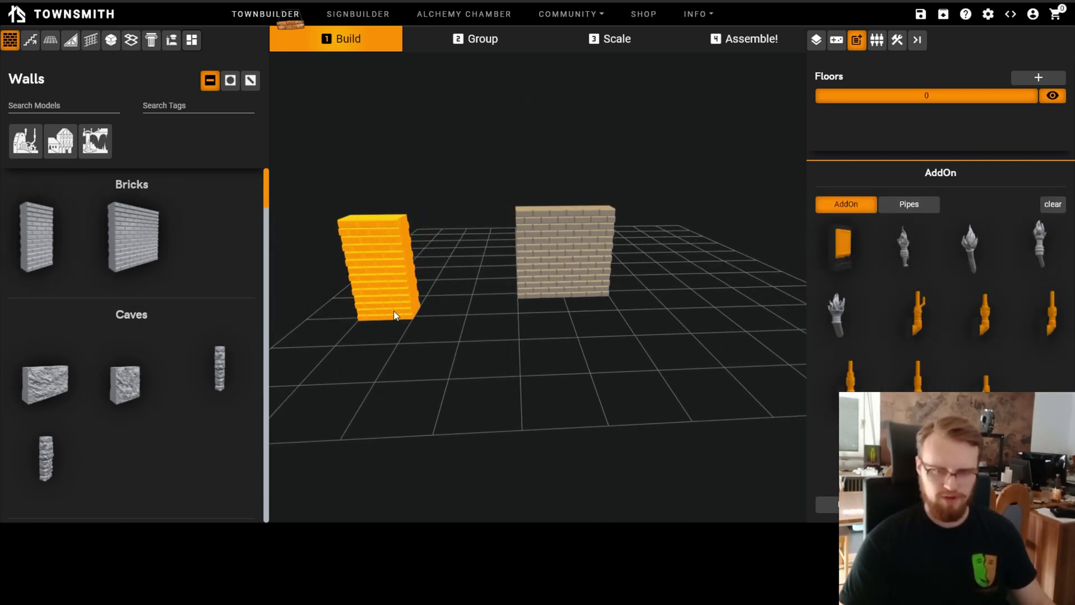
{"action": "left_click", "coordinate": [110, 40]}
{"action": "scroll", "coordinate": [168, 369], "scroll_direction": "down", "scroll_amount": 4}
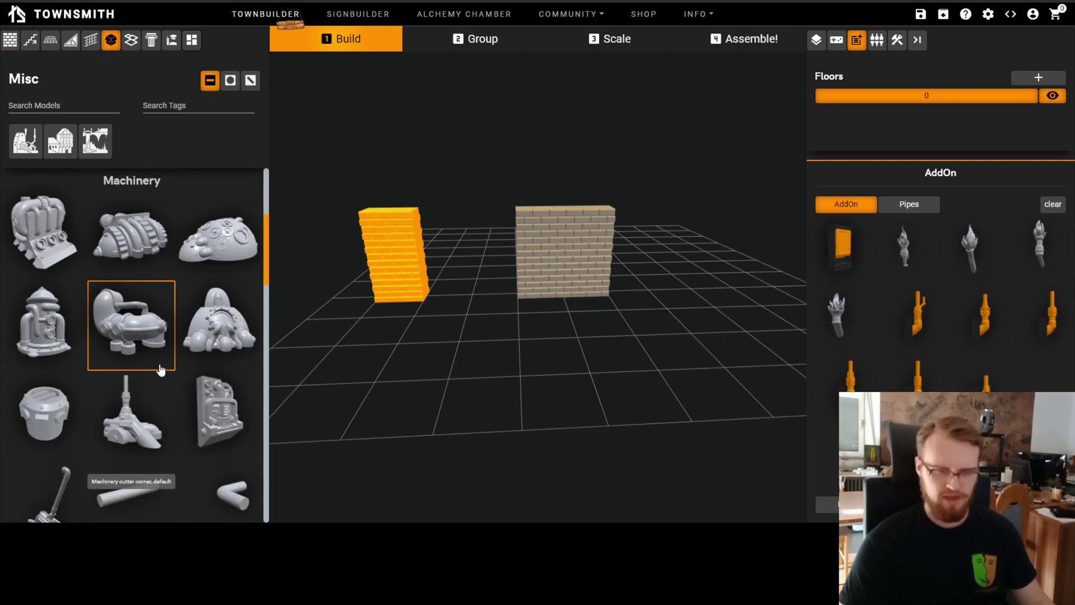
{"action": "scroll", "coordinate": [163, 360], "scroll_direction": "down", "scroll_amount": 1}
{"action": "left_click_drag", "start_coordinate": [257, 371], "coordinate": [409, 328]}
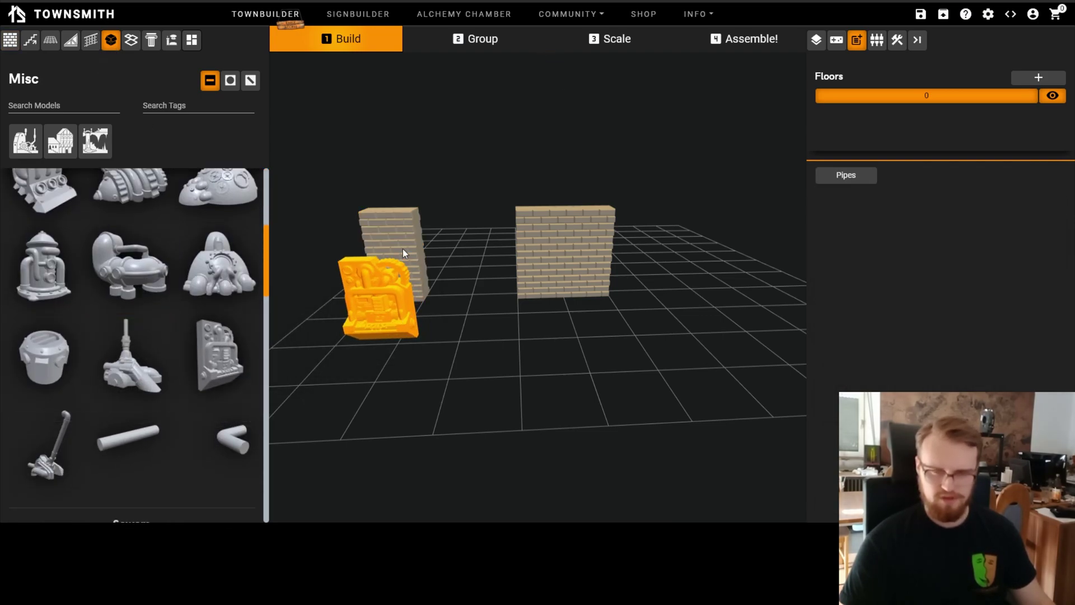
Step: Replace the narrow brick wall with a wide one and fit the machinery piece onto its face
{"action": "left_click", "coordinate": [418, 278]}
{"action": "key", "text": "Delete"}
{"action": "left_click", "coordinate": [10, 40]}
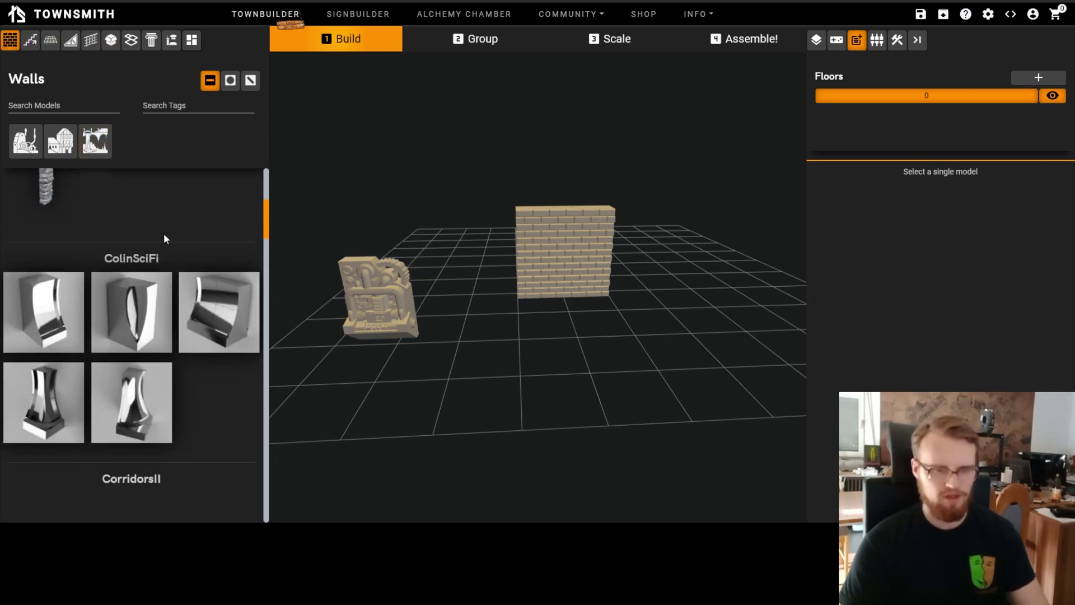
{"action": "left_click_drag", "start_coordinate": [208, 267], "coordinate": [447, 348]}
{"action": "left_click_drag", "start_coordinate": [386, 312], "coordinate": [401, 291]}
{"action": "left_click_drag", "start_coordinate": [435, 352], "coordinate": [453, 374]}
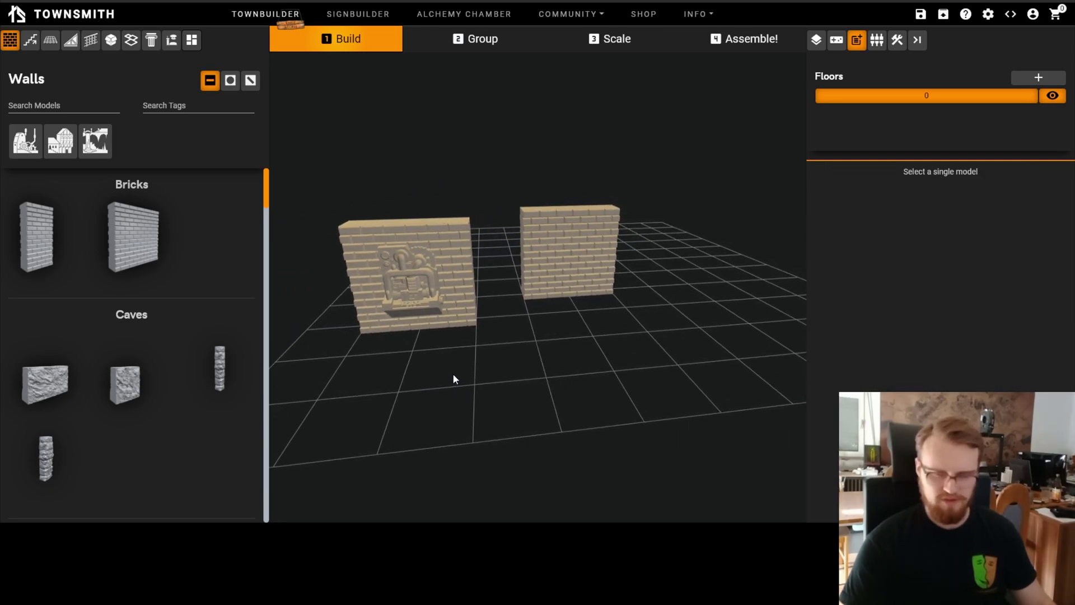
{"action": "left_click", "coordinate": [456, 284]}
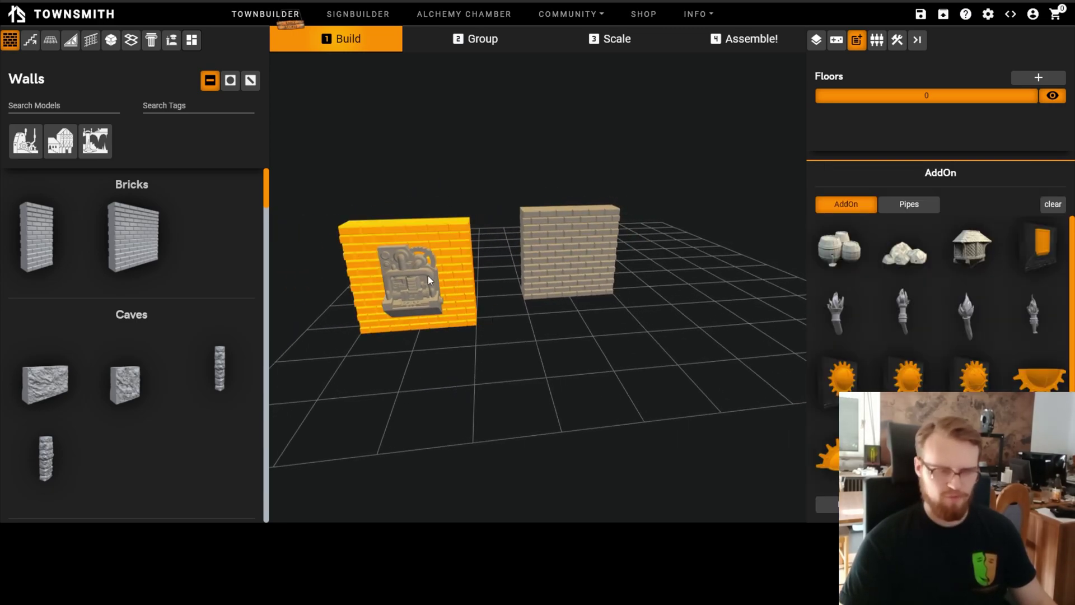
{"action": "left_click_drag", "start_coordinate": [437, 244], "coordinate": [449, 341]}
{"action": "left_click", "coordinate": [442, 384]}
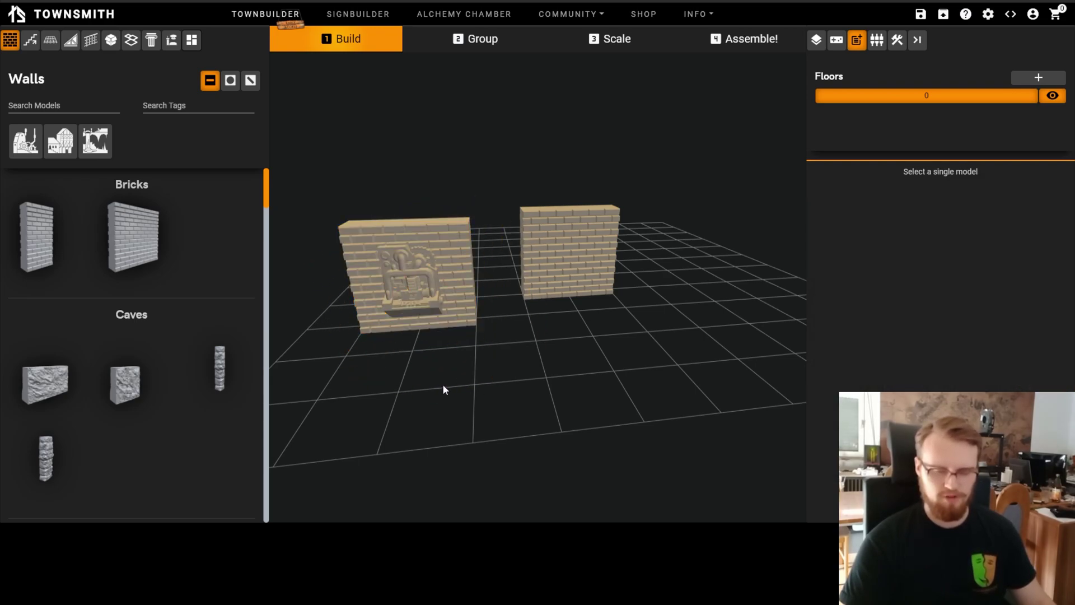
Step: Add the Barrels Leaking Exterior add-on to the original brick wall
{"action": "left_click", "coordinate": [603, 235]}
{"action": "scroll", "coordinate": [881, 358], "scroll_direction": "down", "scroll_amount": 2}
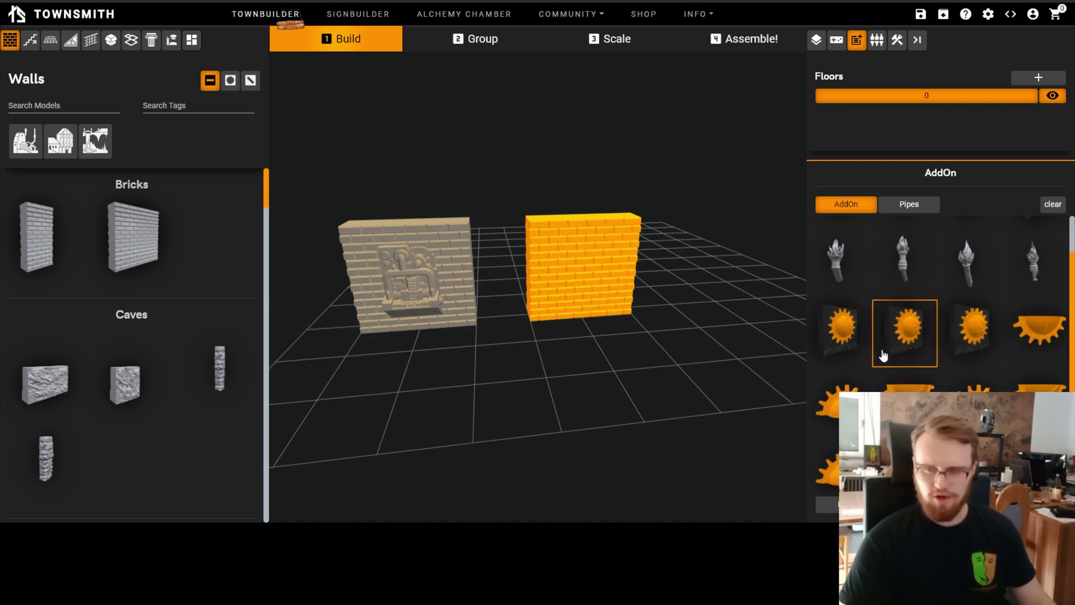
{"action": "scroll", "coordinate": [883, 357], "scroll_direction": "up", "scroll_amount": 3}
{"action": "left_click", "coordinate": [838, 246]}
{"action": "left_click", "coordinate": [626, 393]}
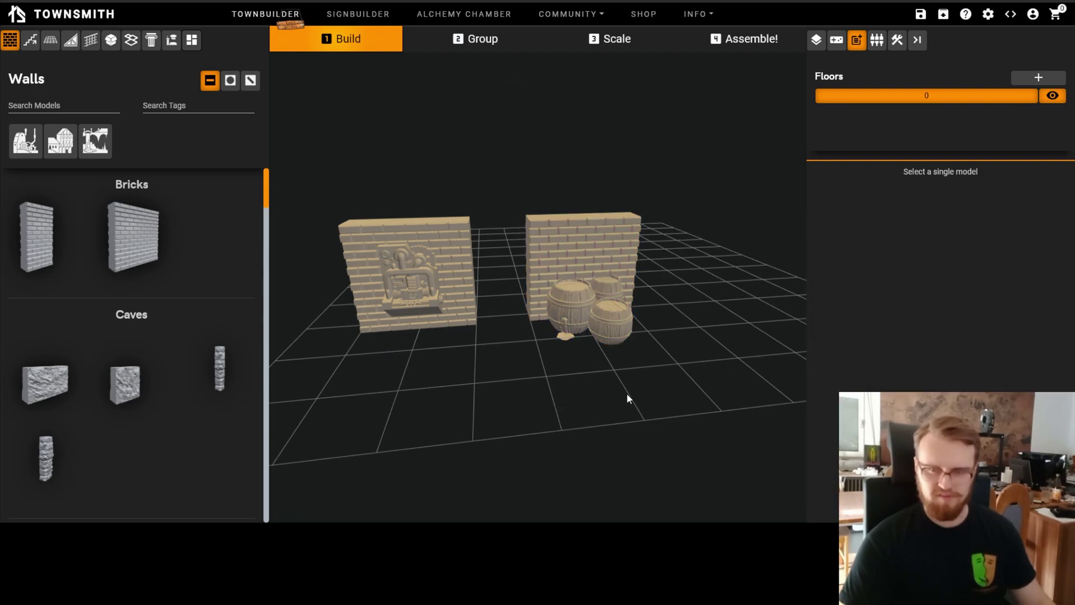
Step: Examine how the machinery piece and the barrel add-on each select with their walls, and look through the available add-ons
{"action": "left_click_drag", "start_coordinate": [626, 393], "coordinate": [596, 388]}
{"action": "left_click", "coordinate": [542, 238]}
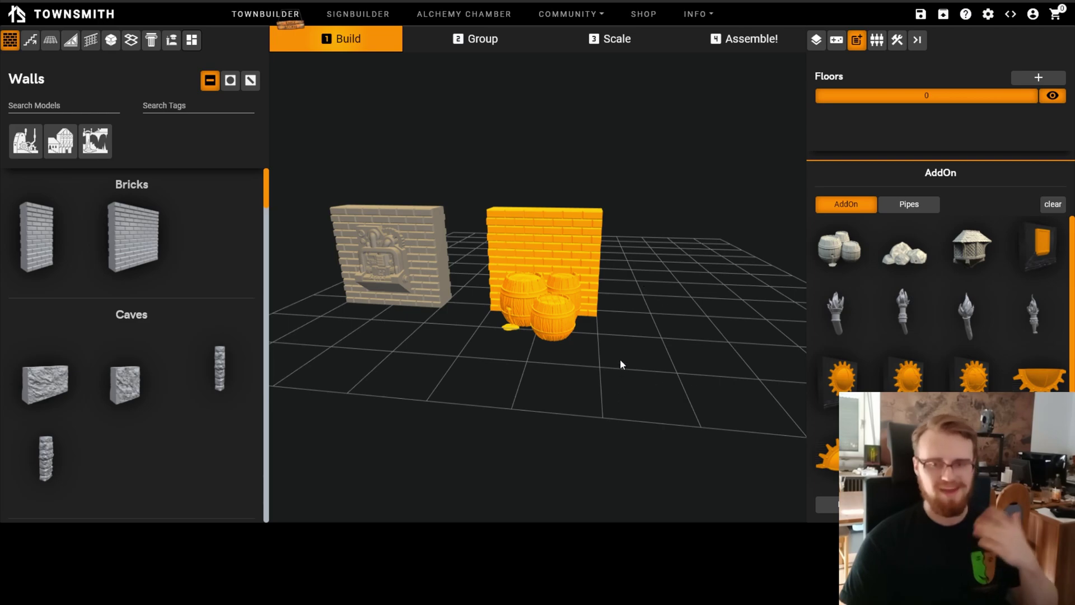
{"action": "right_click_drag", "start_coordinate": [528, 380], "coordinate": [597, 377]}
{"action": "scroll", "coordinate": [969, 219], "scroll_direction": "down", "scroll_amount": 3}
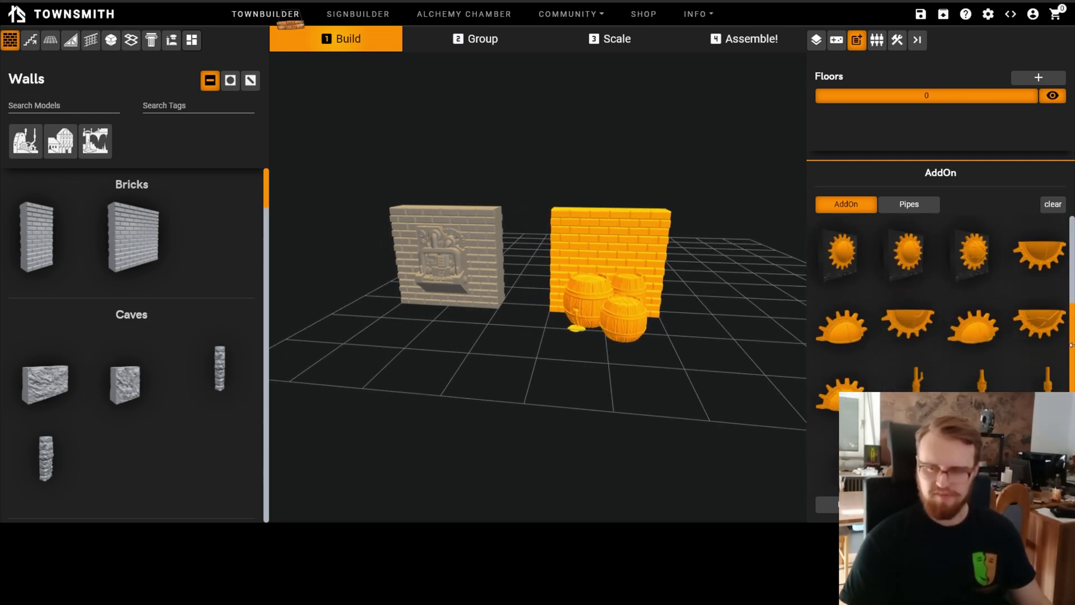
{"action": "scroll", "coordinate": [961, 341], "scroll_direction": "up", "scroll_amount": 3}
{"action": "left_click", "coordinate": [613, 408]}
{"action": "left_click_drag", "start_coordinate": [616, 403], "coordinate": [693, 473]}
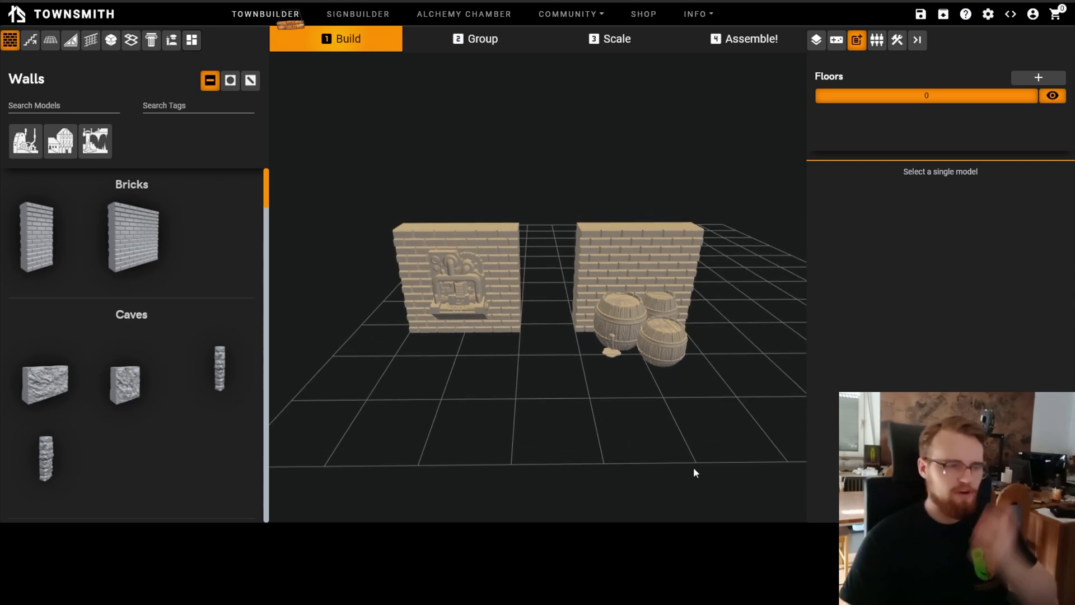
{"action": "left_click", "coordinate": [449, 304]}
{"action": "left_click", "coordinate": [458, 312]}
{"action": "left_click", "coordinate": [503, 271]}
{"action": "left_click", "coordinate": [574, 406]}
{"action": "left_click", "coordinate": [604, 281]}
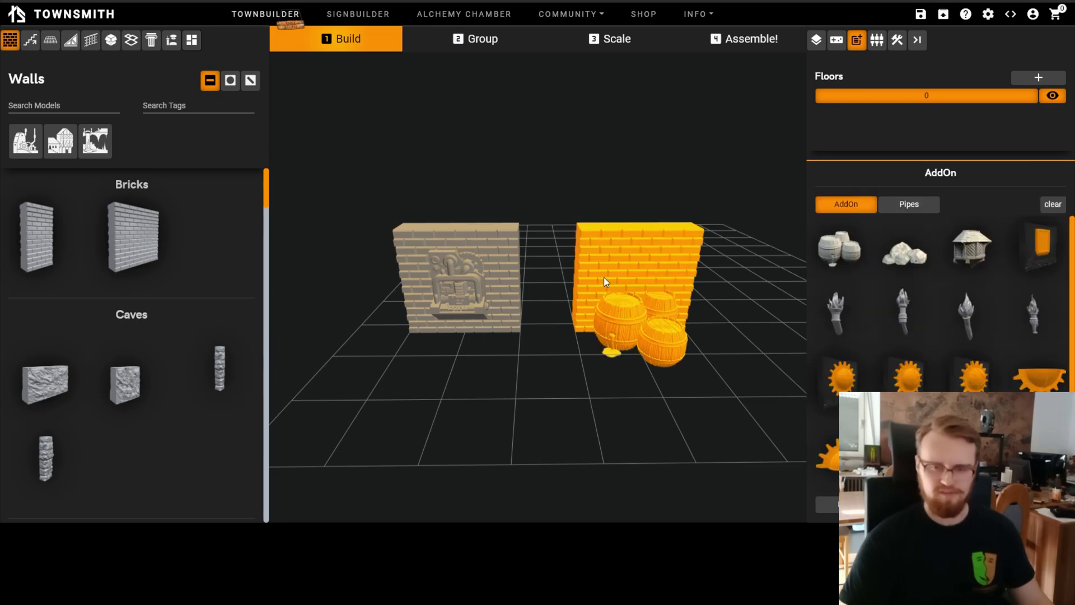
{"action": "left_click_drag", "start_coordinate": [524, 388], "coordinate": [545, 444]}
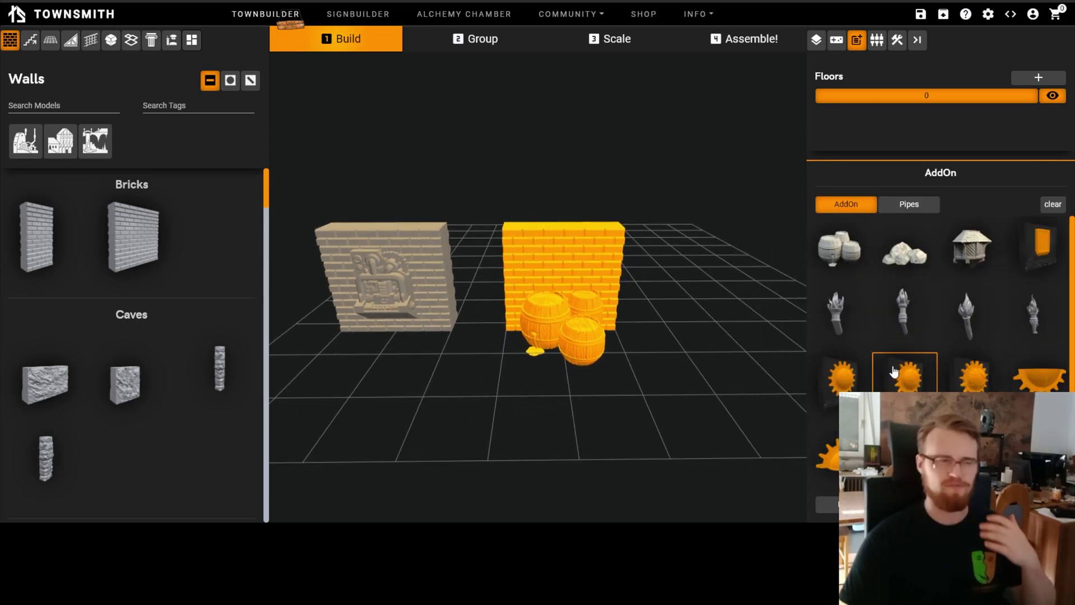
{"action": "scroll", "coordinate": [893, 385], "scroll_direction": "down", "scroll_amount": 2}
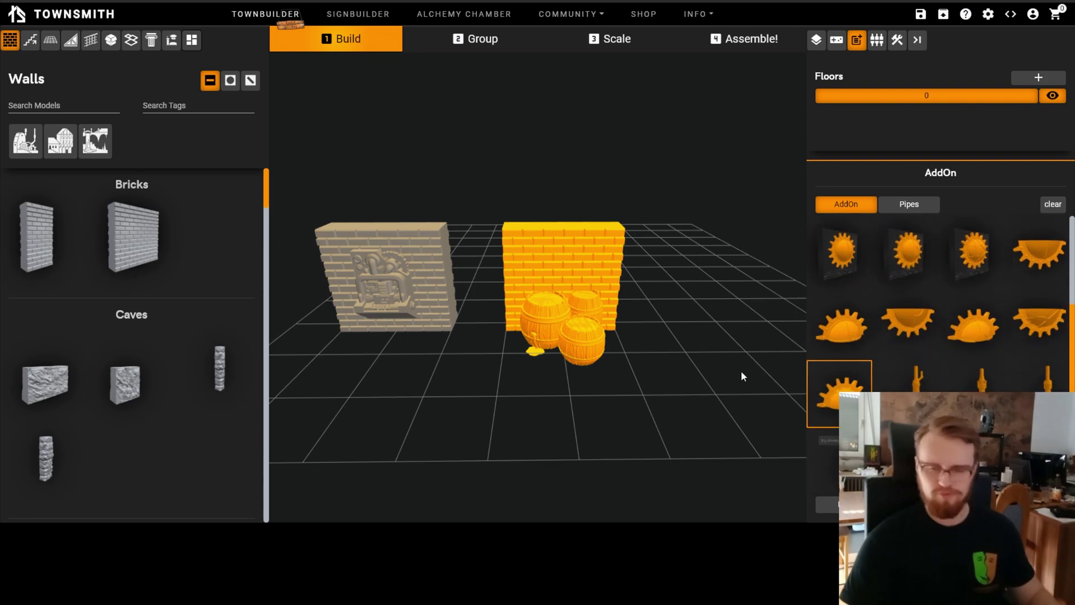
{"action": "scroll", "coordinate": [918, 358], "scroll_direction": "up", "scroll_amount": 2}
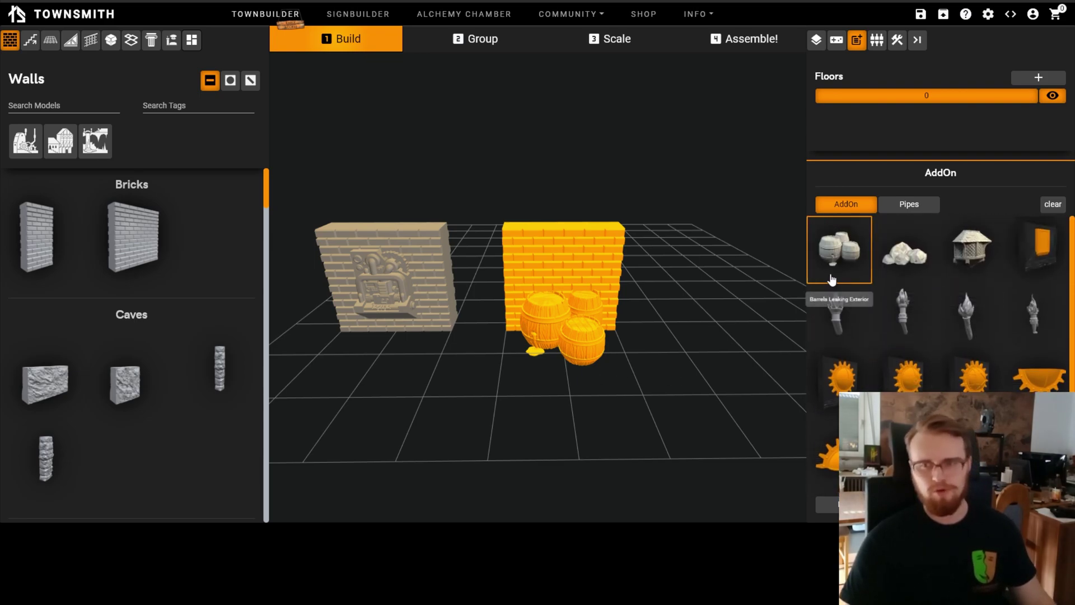
Step: Remove the Barrels Leaking Exterior add-on from the brick wall and look through the remaining add-ons
{"action": "left_click", "coordinate": [833, 280]}
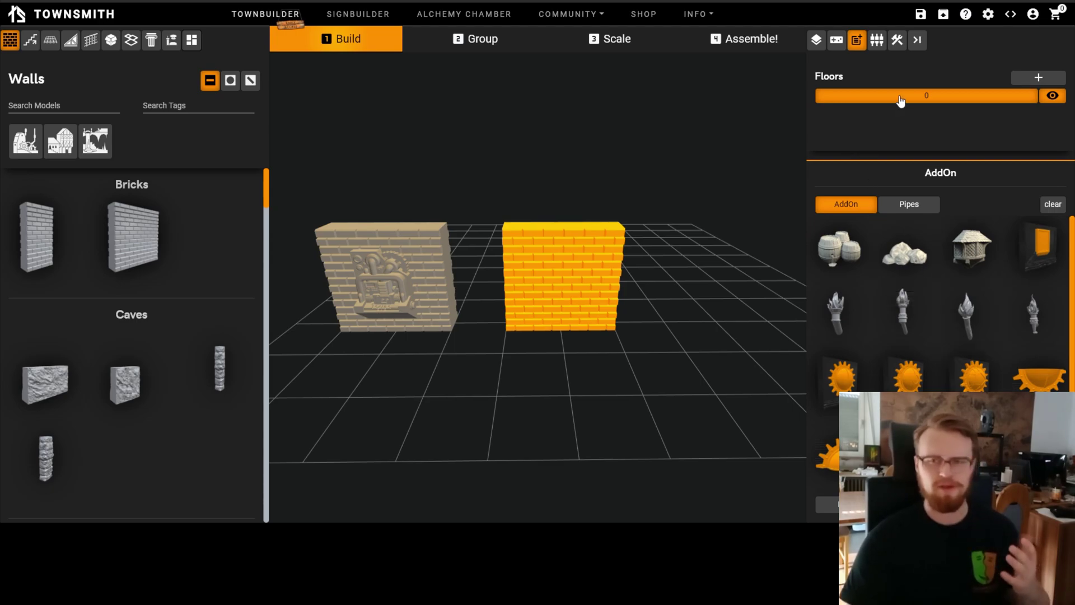
{"action": "scroll", "coordinate": [1002, 333], "scroll_direction": "down", "scroll_amount": 2}
{"action": "scroll", "coordinate": [974, 330], "scroll_direction": "up", "scroll_amount": 2}
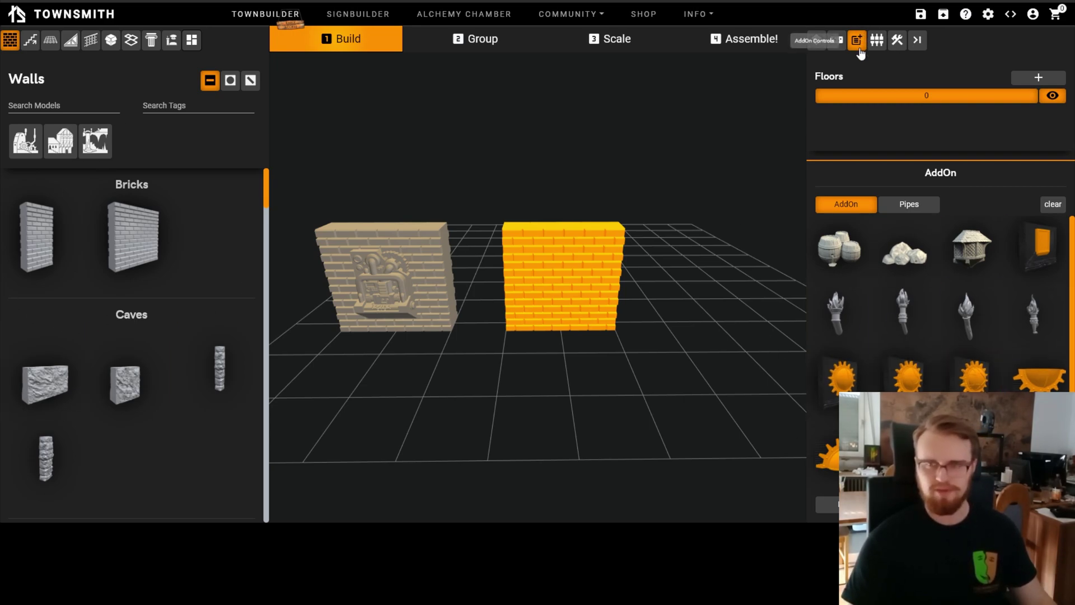
{"action": "scroll", "coordinate": [940, 308], "scroll_direction": "down", "scroll_amount": 2}
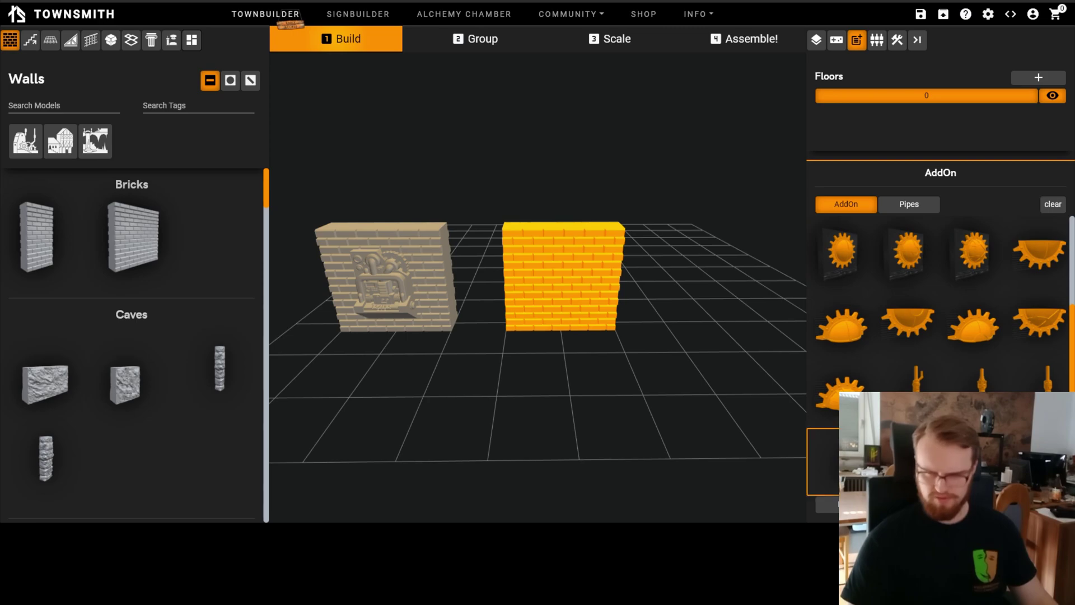
Step: Try Window mode on the brick wall, switch it off again, and look through the plain wall's add-ons
{"action": "key", "text": "v"}
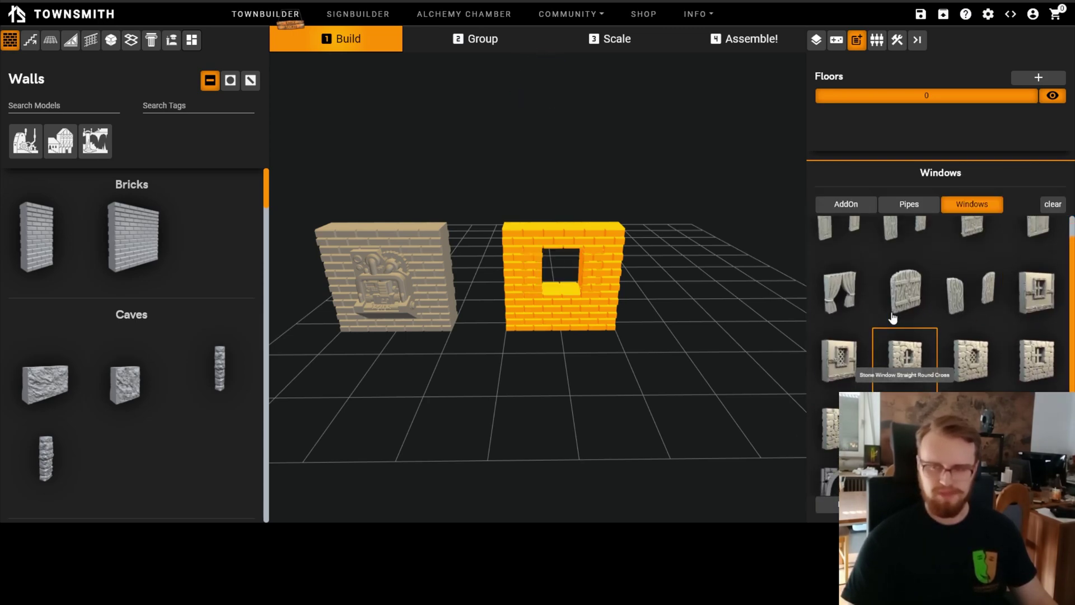
{"action": "key", "text": "v"}
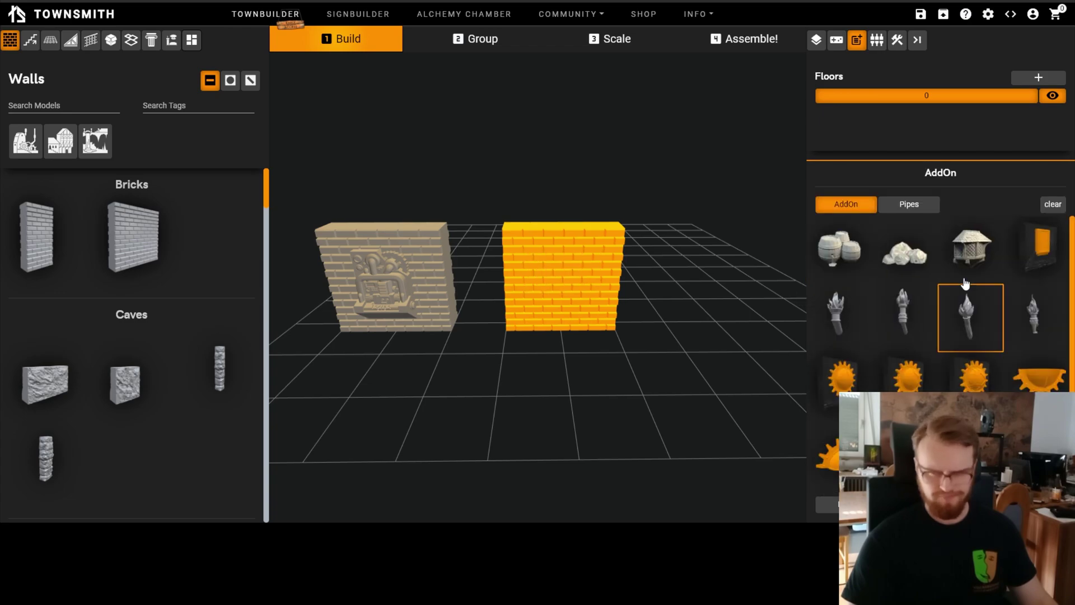
{"action": "scroll", "coordinate": [701, 351], "scroll_direction": "up", "scroll_amount": 5}
{"action": "scroll", "coordinate": [714, 402], "scroll_direction": "down", "scroll_amount": 5}
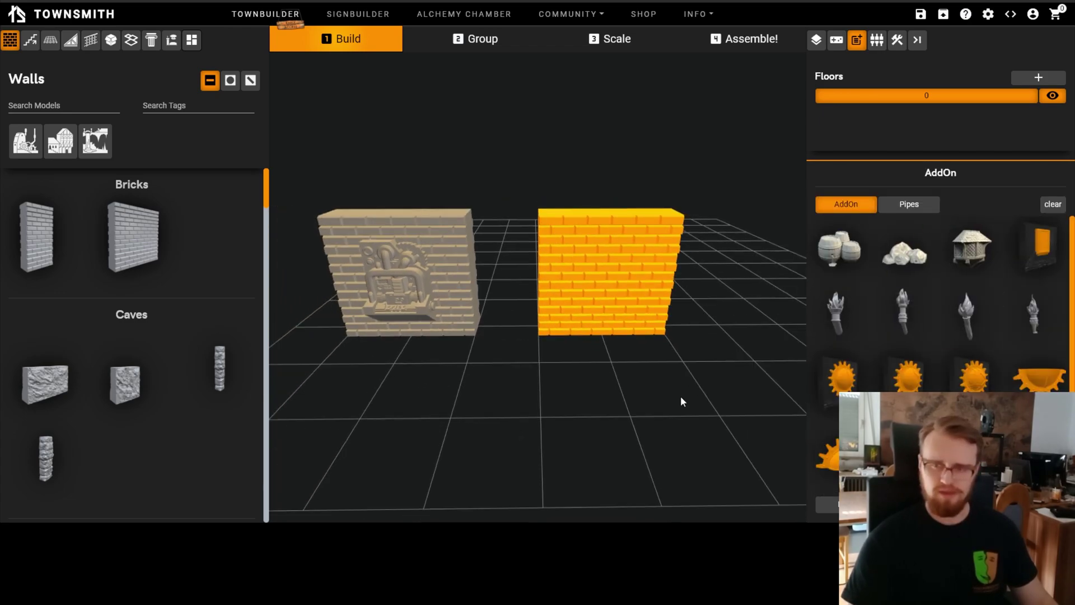
{"action": "scroll", "coordinate": [1019, 332], "scroll_direction": "down", "scroll_amount": 1}
{"action": "scroll", "coordinate": [1021, 335], "scroll_direction": "down", "scroll_amount": 1}
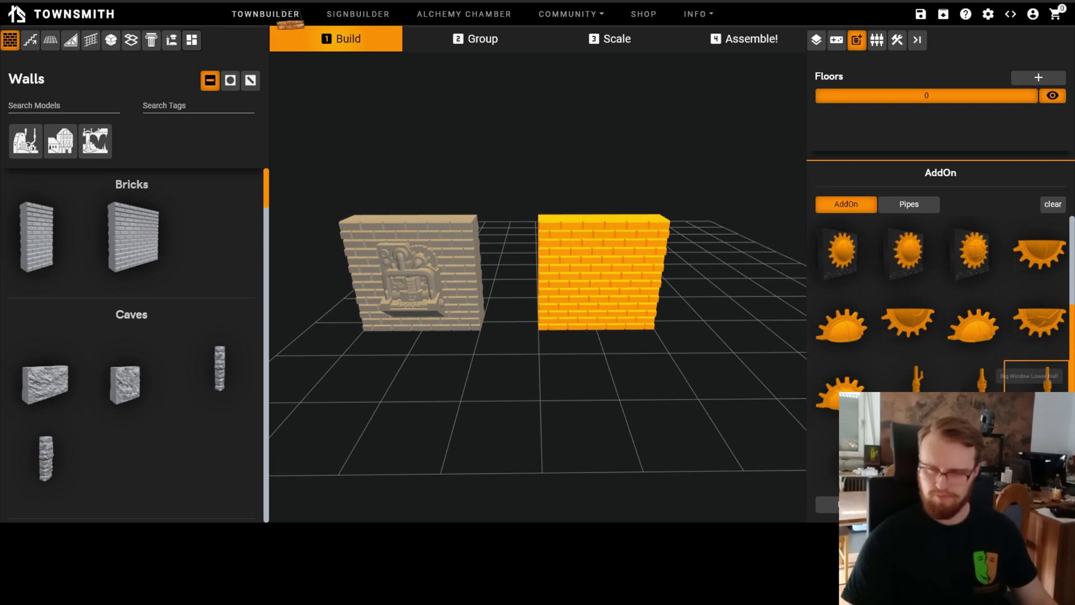
{"action": "scroll", "coordinate": [985, 291], "scroll_direction": "up", "scroll_amount": 2}
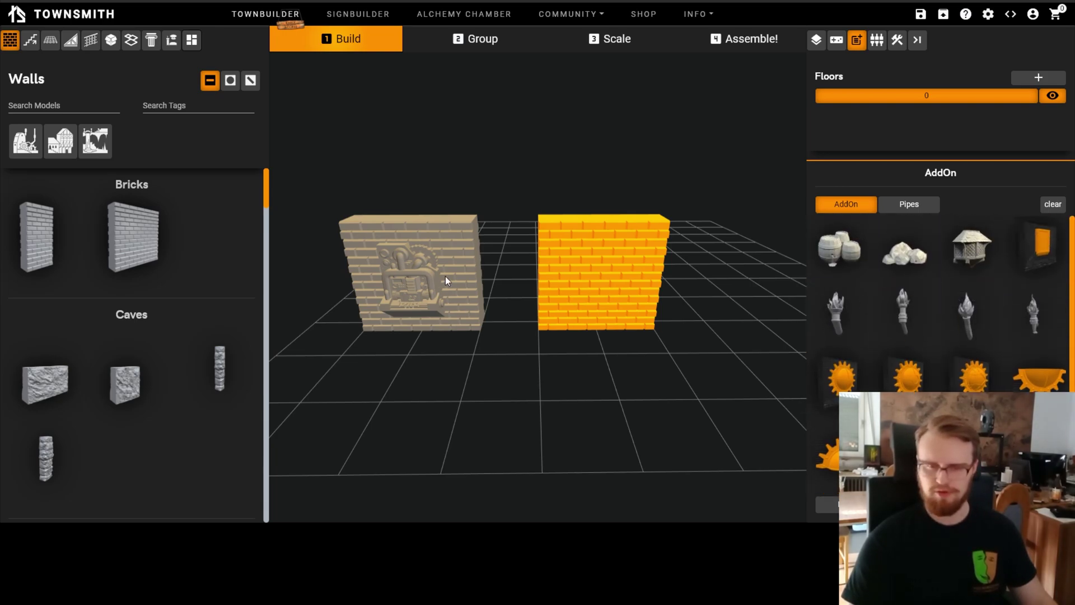
Step: Try a torch and a domed gear add-on on the brick wall, inspect the combination, and clear the wall's add-ons
{"action": "left_click", "coordinate": [908, 329]}
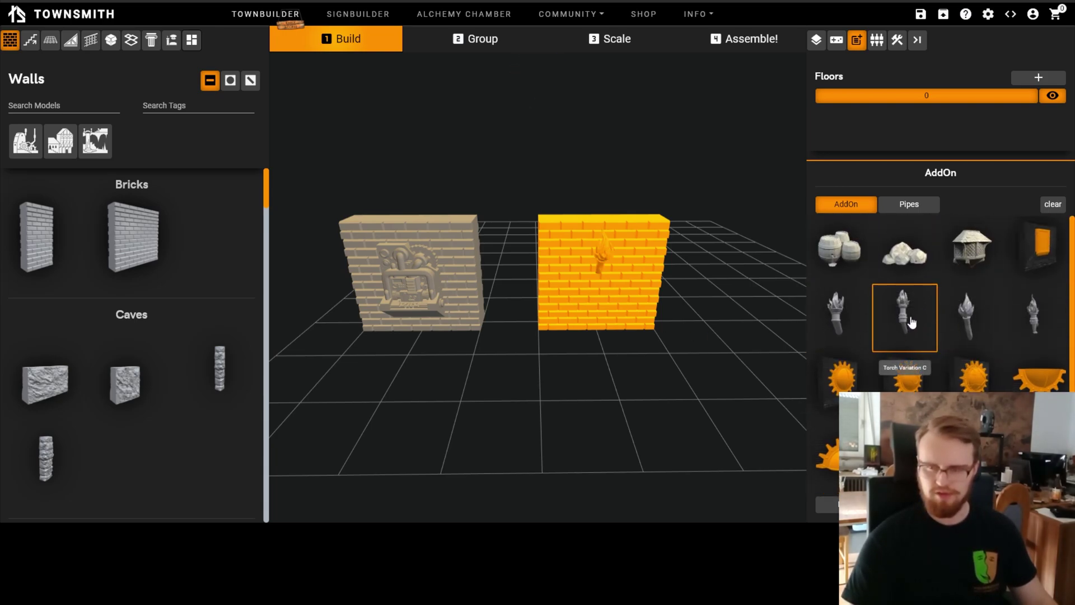
{"action": "left_click", "coordinate": [857, 330]}
{"action": "scroll", "coordinate": [626, 407], "scroll_direction": "up", "scroll_amount": 5}
{"action": "left_click_drag", "start_coordinate": [626, 407], "coordinate": [559, 420]}
{"action": "left_click", "coordinate": [904, 372]}
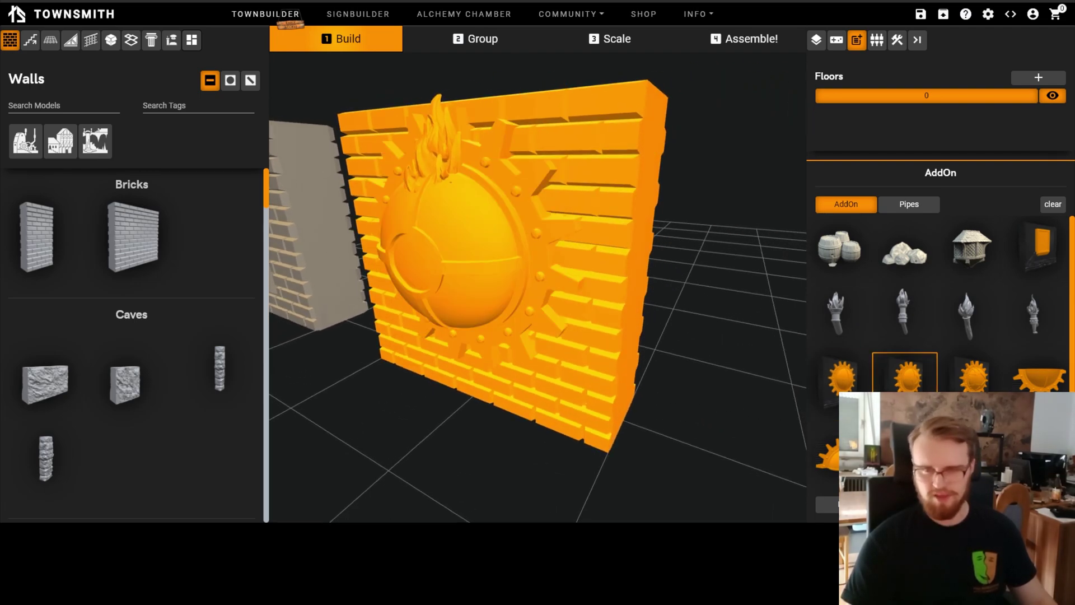
{"action": "scroll", "coordinate": [616, 428], "scroll_direction": "down", "scroll_amount": 5}
{"action": "left_click", "coordinate": [550, 396]}
{"action": "left_click", "coordinate": [593, 371]}
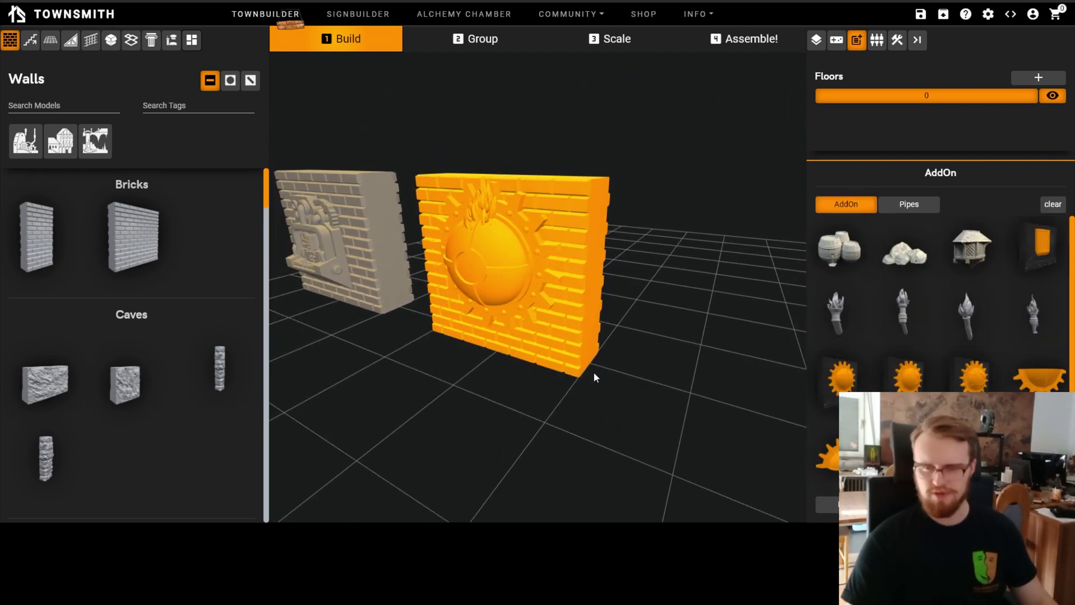
{"action": "left_click", "coordinate": [1051, 205]}
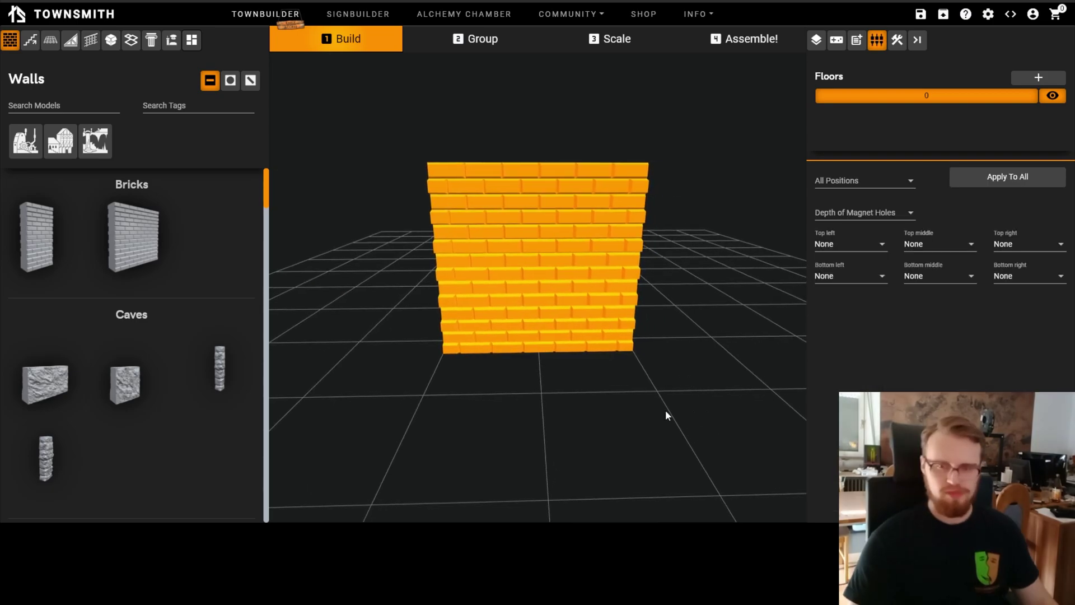
Step: Set the brick wall's connectors to Peg for all positions and use Apply To All
{"action": "left_click_drag", "start_coordinate": [666, 411], "coordinate": [665, 417]}
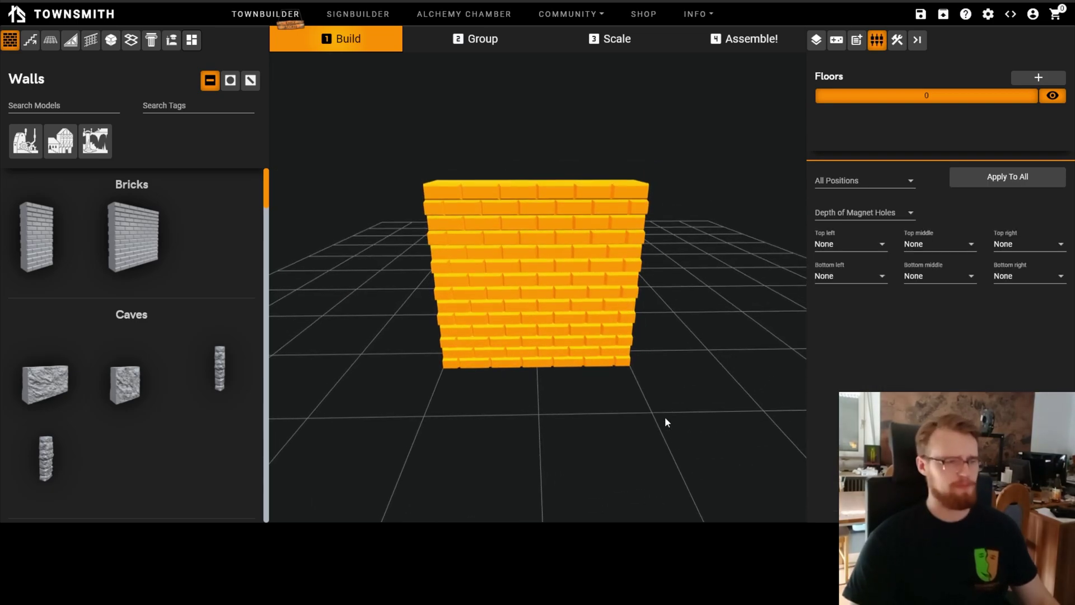
{"action": "left_click_drag", "start_coordinate": [569, 306], "coordinate": [570, 329]}
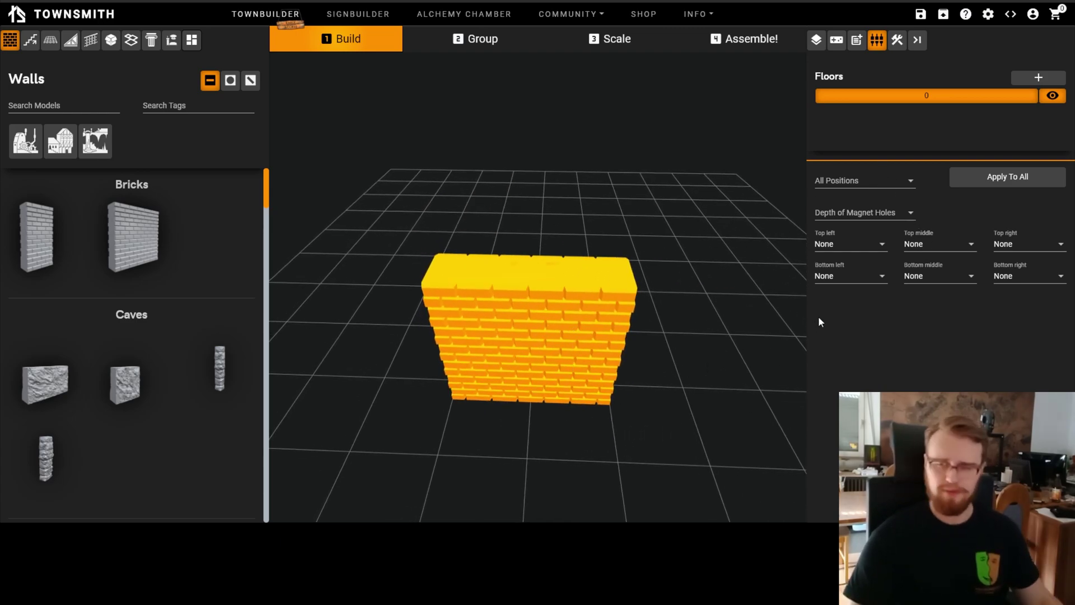
{"action": "left_click", "coordinate": [864, 243]}
{"action": "left_click", "coordinate": [867, 242]}
{"action": "left_click", "coordinate": [887, 186]}
{"action": "left_click", "coordinate": [867, 194]}
{"action": "left_click", "coordinate": [968, 180]}
{"action": "left_click_drag", "start_coordinate": [773, 251], "coordinate": [672, 338]}
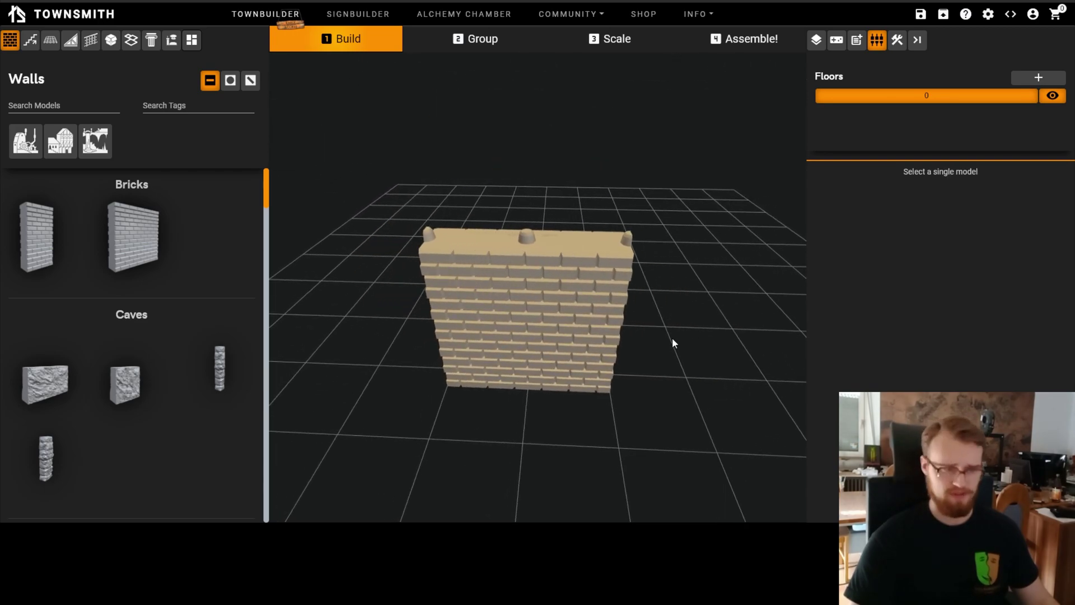
{"action": "left_click", "coordinate": [530, 284]}
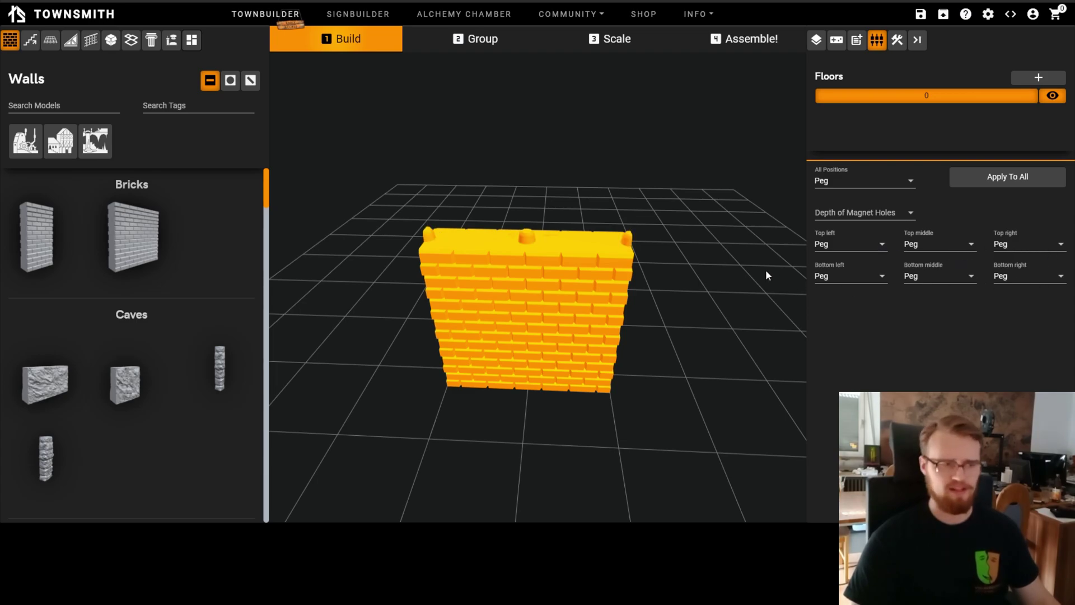
{"action": "left_click", "coordinate": [689, 239]}
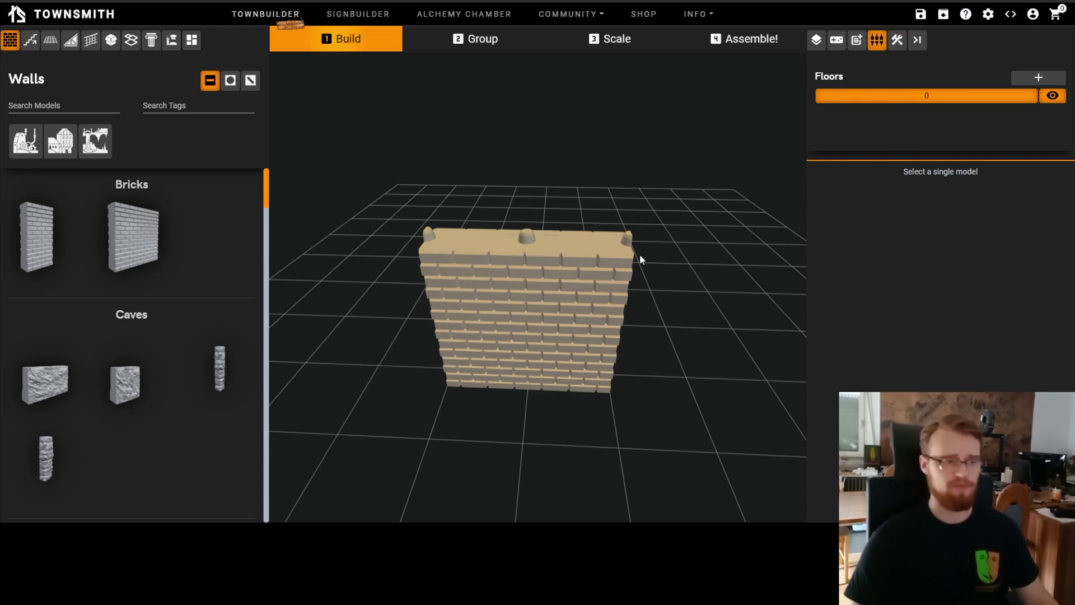
Step: Open the Building Block controls
{"action": "left_click", "coordinate": [897, 40]}
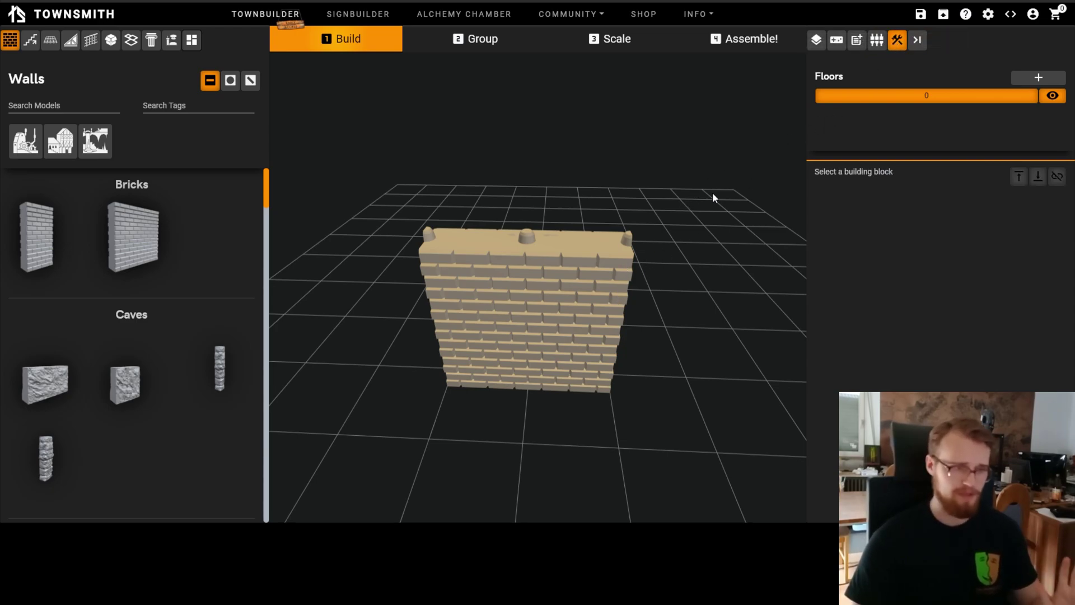
{"action": "left_click", "coordinate": [898, 40]}
{"action": "left_click", "coordinate": [898, 40]}
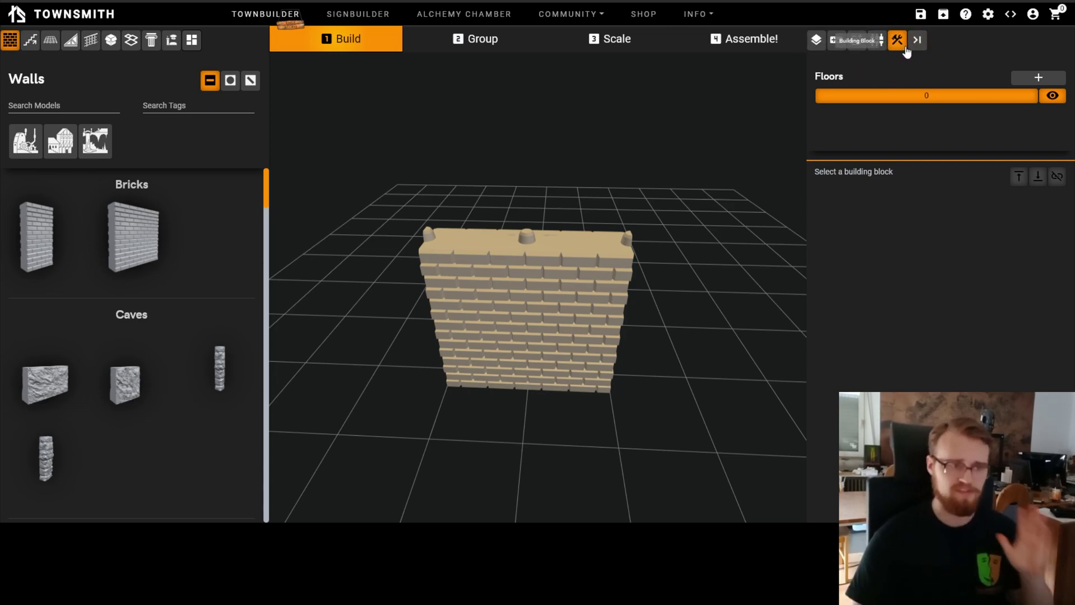
{"action": "left_click", "coordinate": [903, 44]}
{"action": "left_click", "coordinate": [903, 45]}
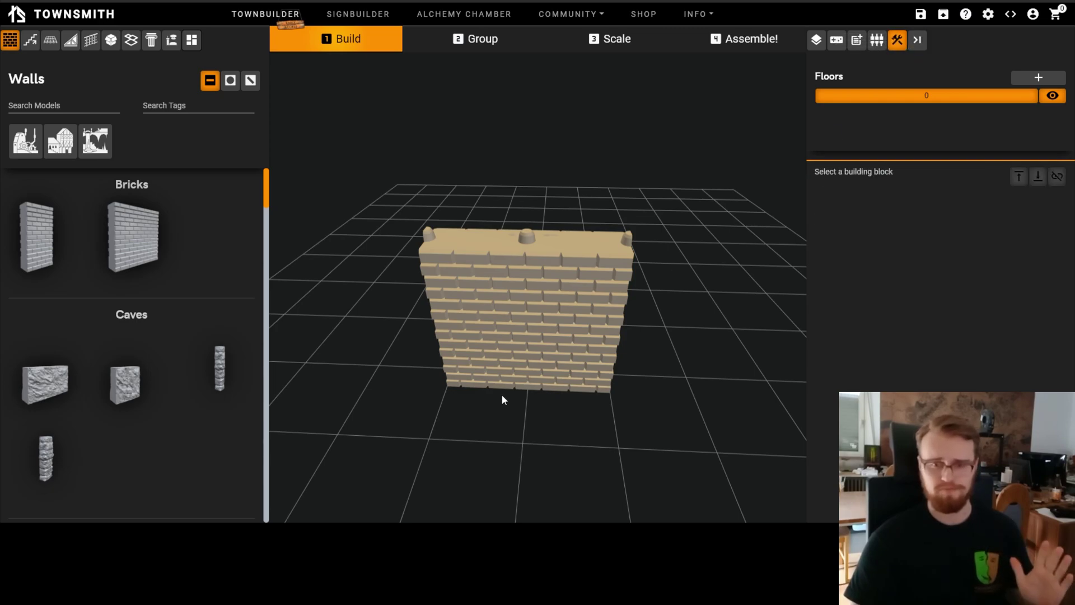
Step: Show the hierarchy of floor 0 and delete the brick wall from it
{"action": "scroll", "coordinate": [528, 380], "scroll_direction": "down", "scroll_amount": 2}
{"action": "left_click", "coordinate": [542, 362]}
{"action": "scroll", "coordinate": [542, 363], "scroll_direction": "down", "scroll_amount": 2}
{"action": "left_click", "coordinate": [827, 38]}
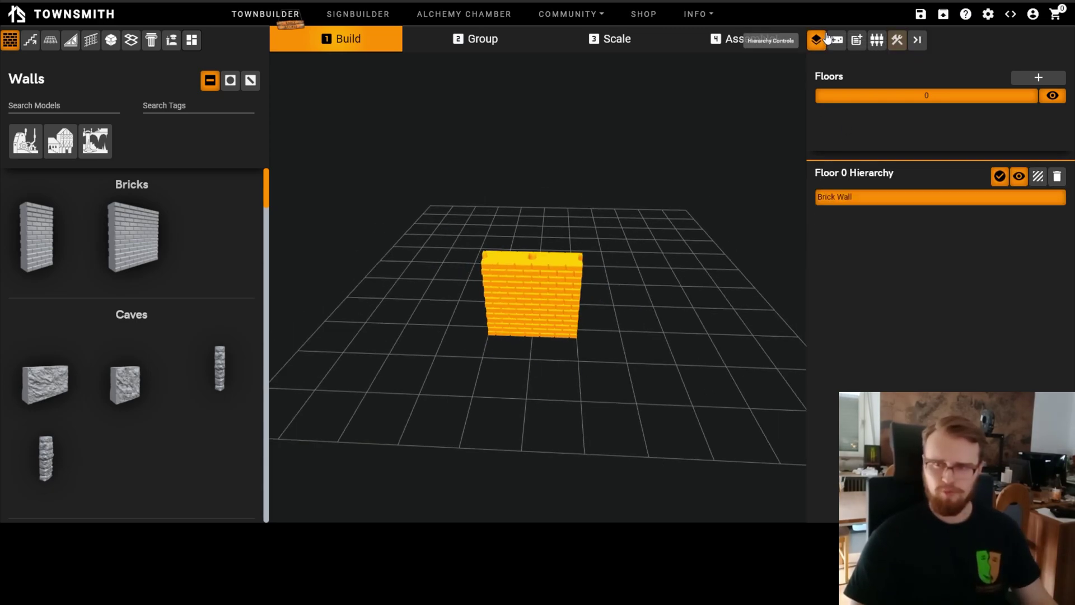
{"action": "scroll", "coordinate": [631, 339], "scroll_direction": "up", "scroll_amount": 2}
{"action": "left_click", "coordinate": [633, 339]}
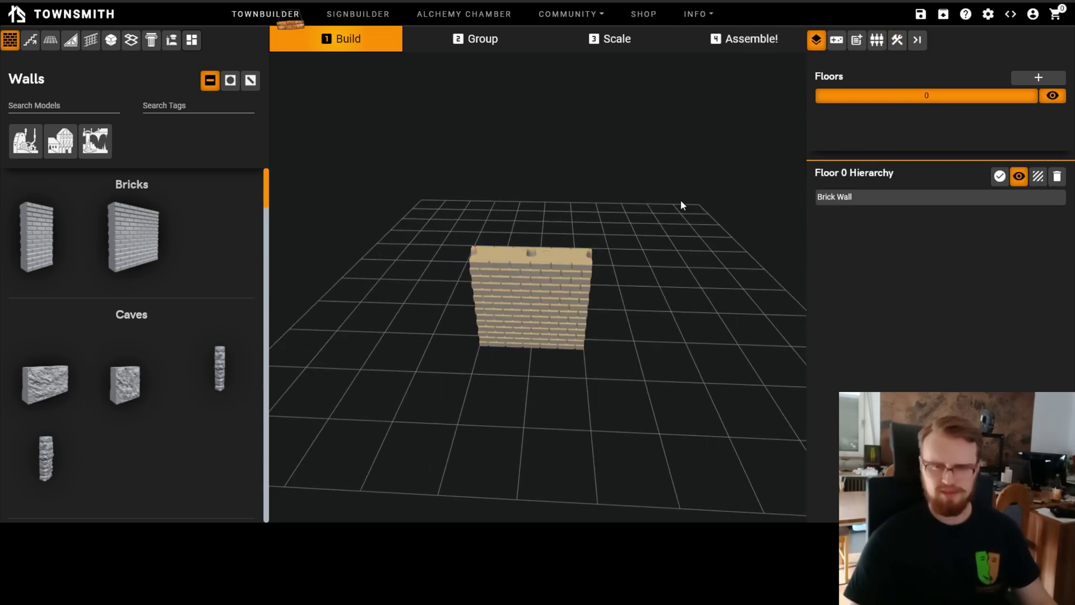
{"action": "left_click", "coordinate": [582, 289]}
{"action": "key", "text": "Delete"}
{"action": "scroll", "coordinate": [553, 295], "scroll_direction": "down", "scroll_amount": 3}
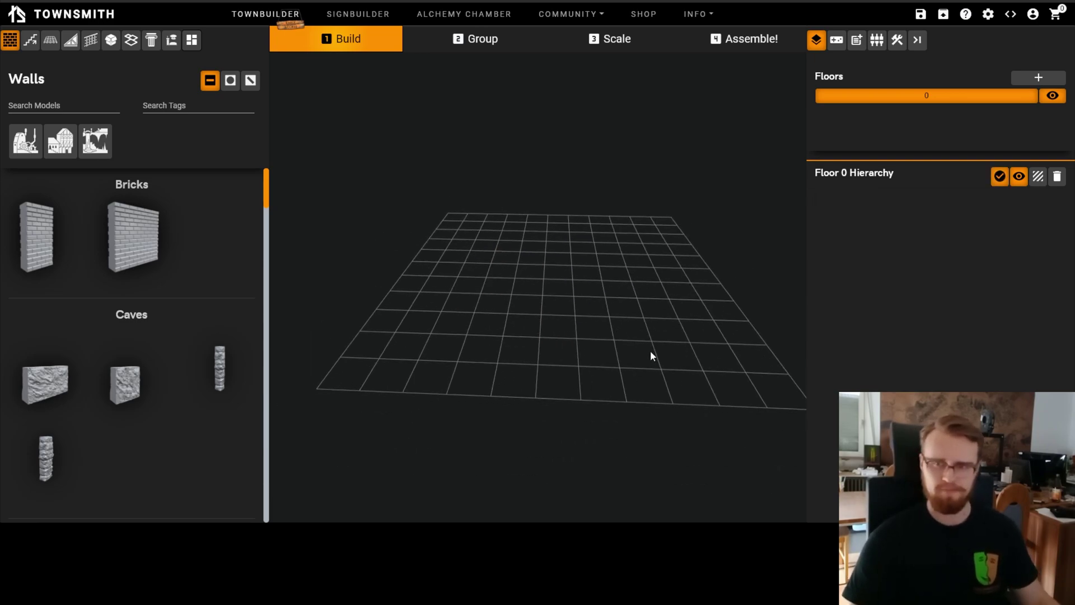
Step: Add floors 1 and 2 to the build and make floor 0 active again
{"action": "scroll", "coordinate": [638, 336], "scroll_direction": "down", "scroll_amount": 3}
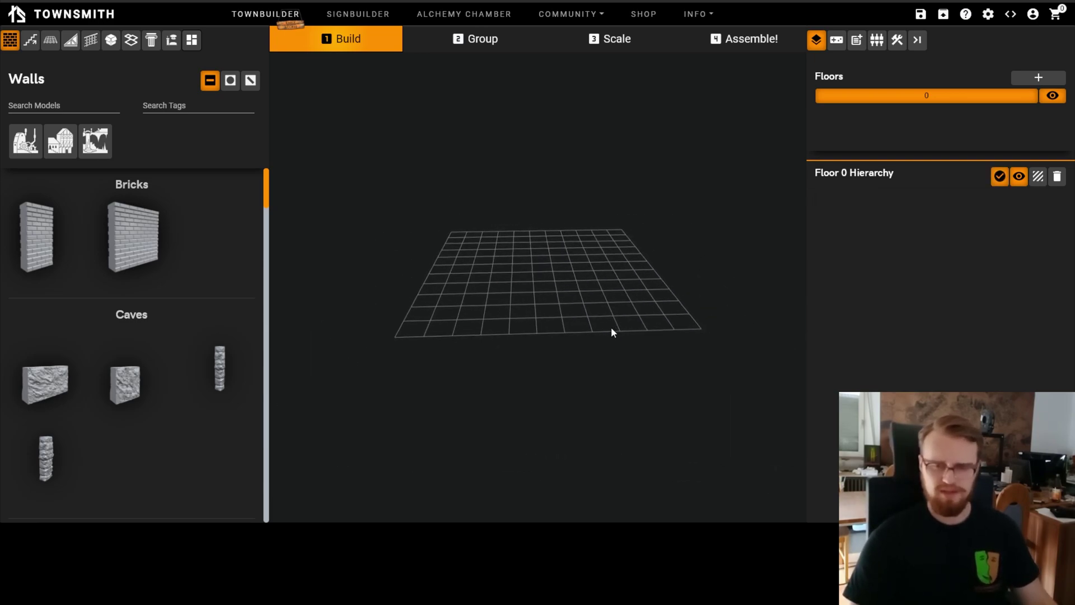
{"action": "left_click", "coordinate": [1039, 78]}
{"action": "left_click", "coordinate": [1040, 78]}
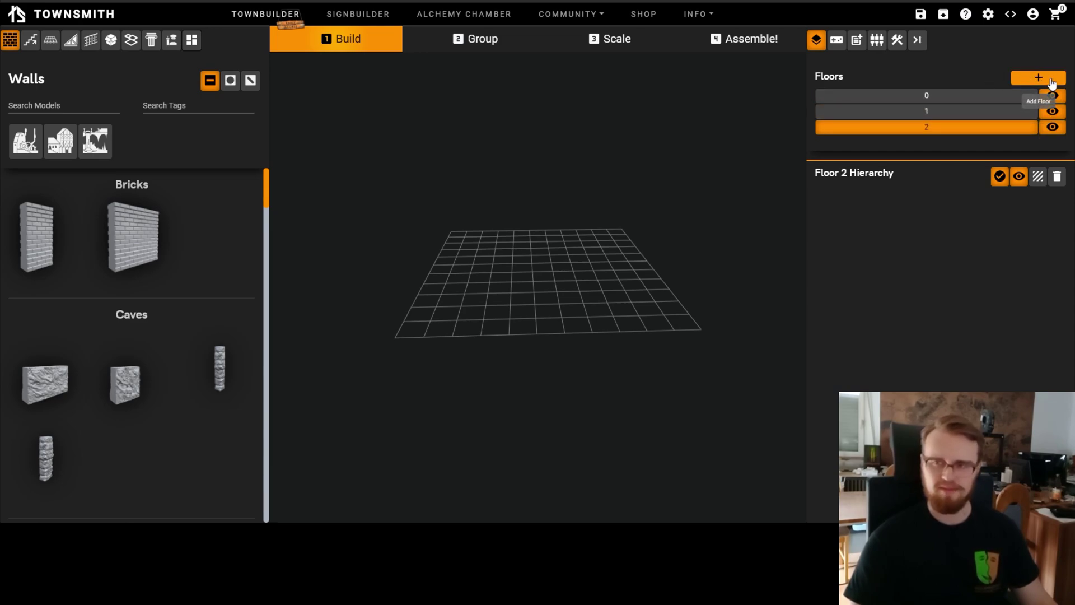
{"action": "left_click", "coordinate": [914, 99]}
{"action": "left_click", "coordinate": [917, 111]}
{"action": "left_click", "coordinate": [924, 100]}
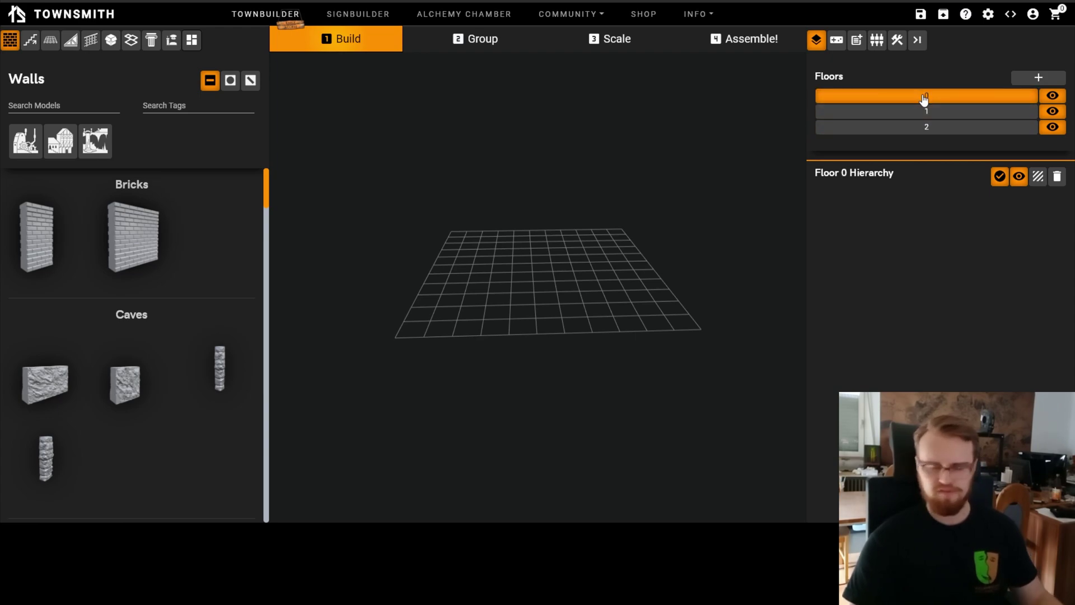
Step: Place two large Brick Walls side by side on floor 0 to form one straight run
{"action": "scroll", "coordinate": [555, 290], "scroll_direction": "up", "scroll_amount": 4}
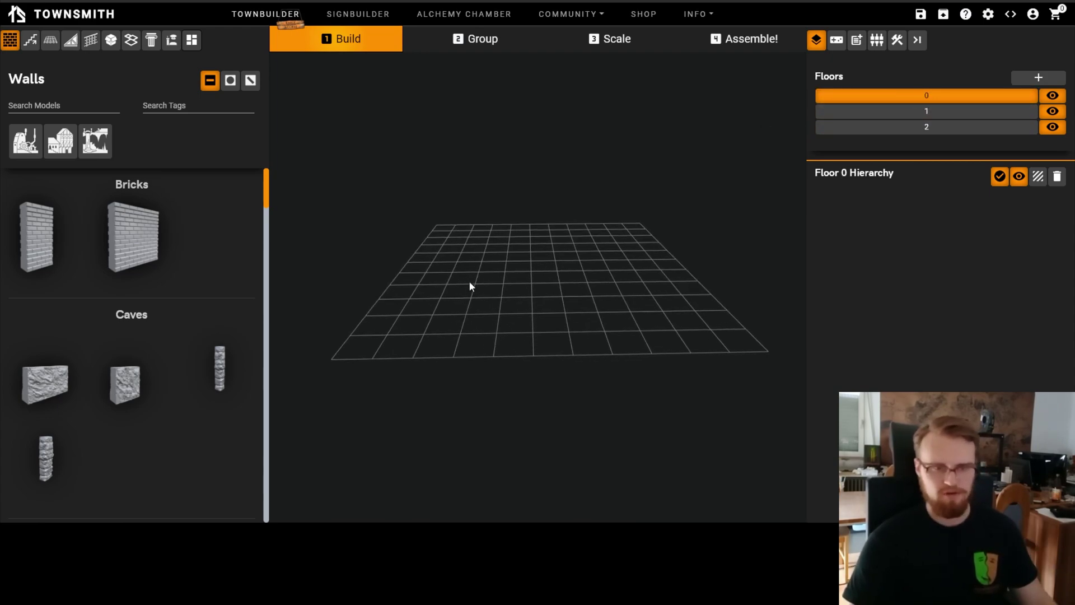
{"action": "left_click_drag", "start_coordinate": [158, 247], "coordinate": [548, 256]}
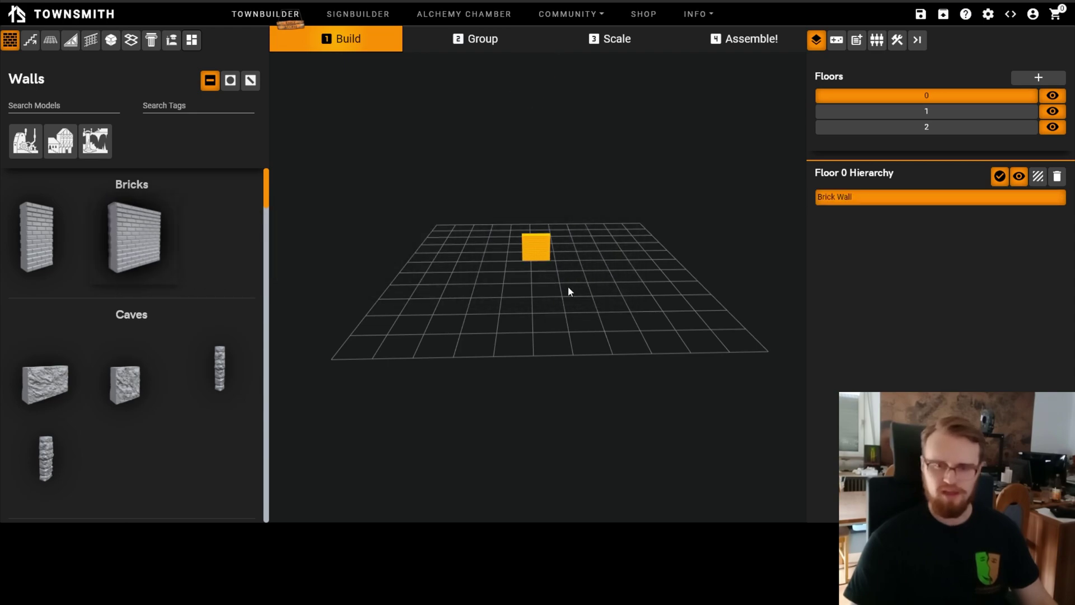
{"action": "left_click_drag", "start_coordinate": [132, 252], "coordinate": [551, 317]}
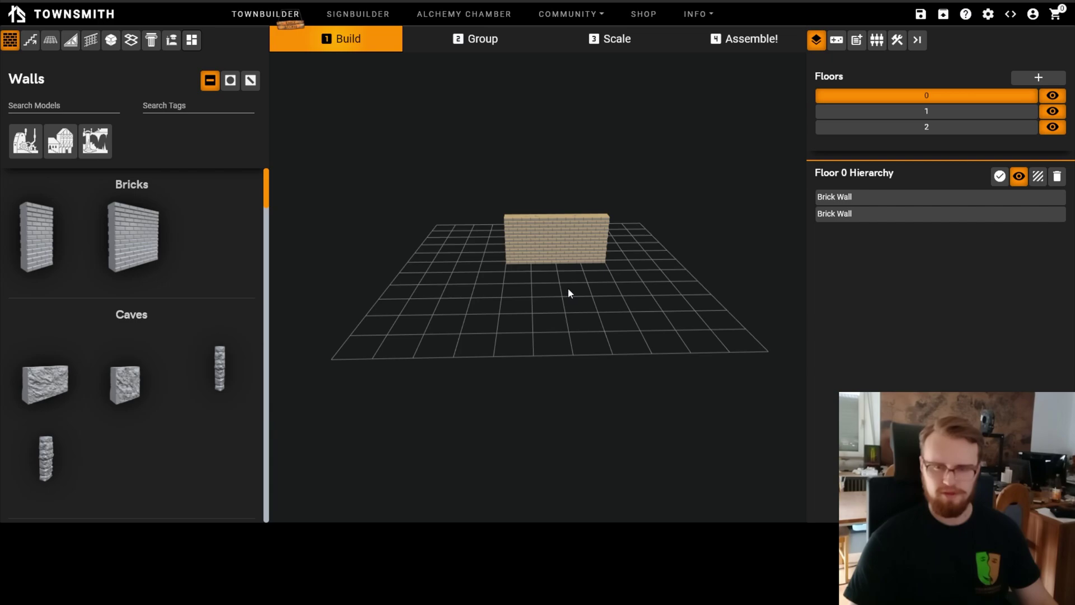
Step: Fill the 4 by 3 cell area in front of the brick walls with single-cell Steampunk Metal Floor tiles
{"action": "left_click_drag", "start_coordinate": [526, 280], "coordinate": [610, 296]}
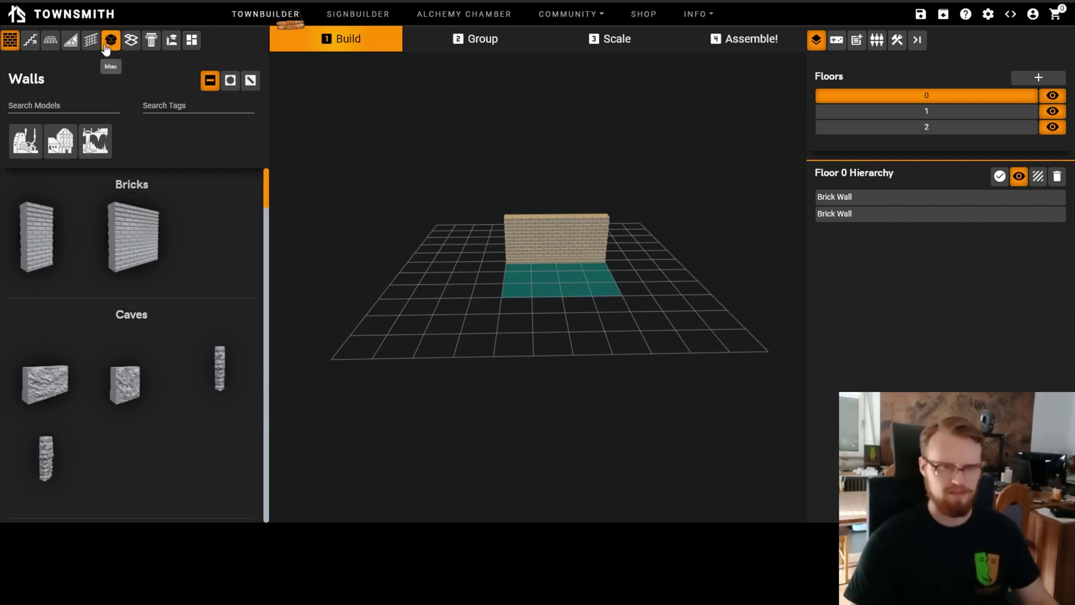
{"action": "left_click", "coordinate": [131, 39]}
{"action": "scroll", "coordinate": [95, 311], "scroll_direction": "down", "scroll_amount": 10}
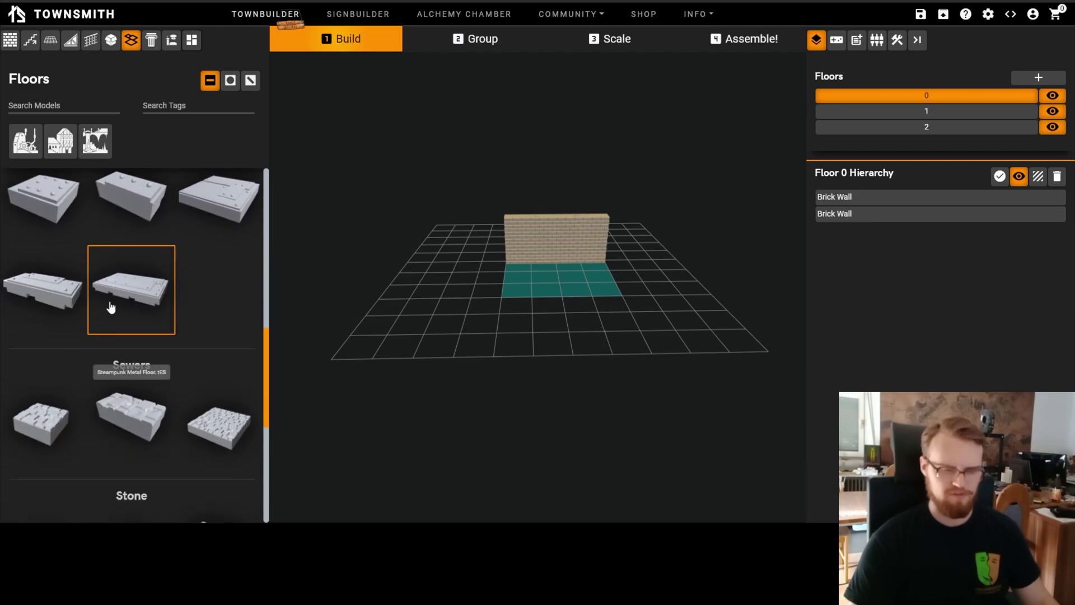
{"action": "left_click", "coordinate": [44, 199]}
{"action": "left_click", "coordinate": [560, 318]}
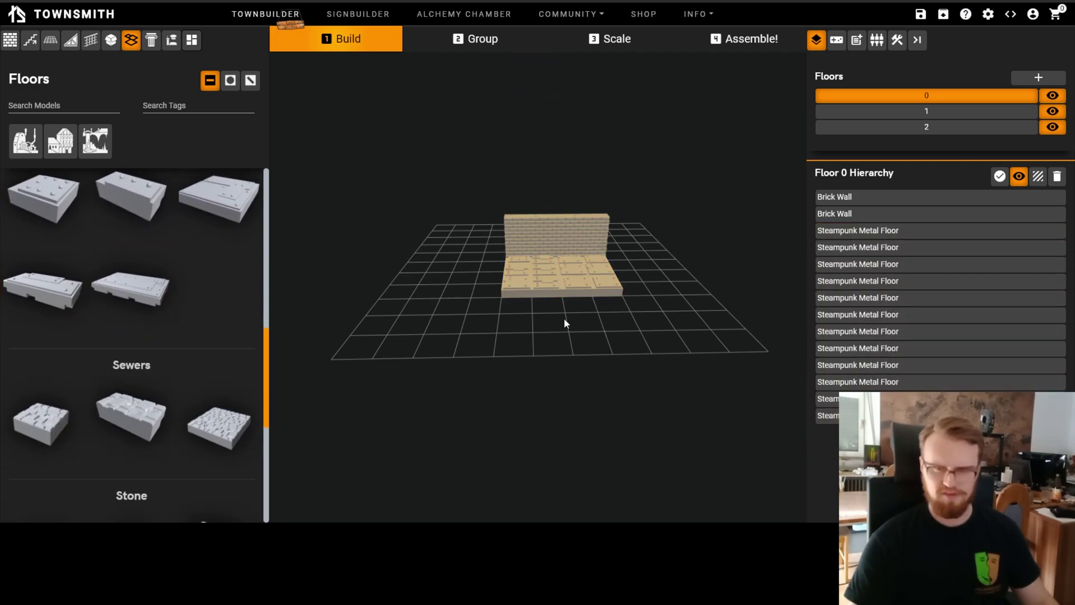
Step: Compare the build from floor 2 and floor 0, add floor 3, and make floor 0 active again
{"action": "scroll", "coordinate": [582, 341], "scroll_direction": "up", "scroll_amount": 5}
{"action": "left_click_drag", "start_coordinate": [609, 371], "coordinate": [573, 376]}
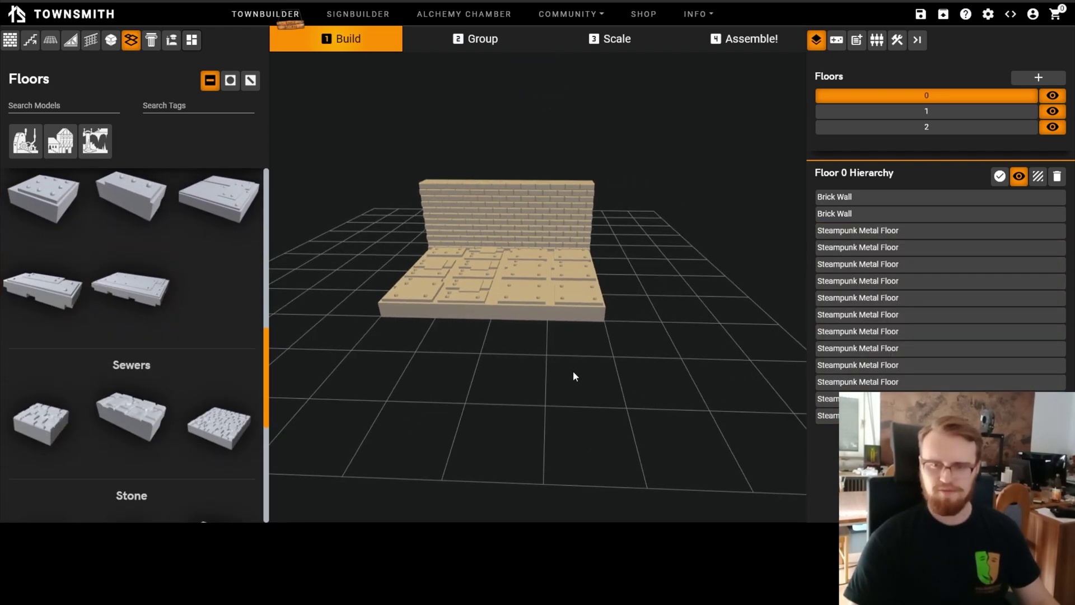
{"action": "left_click", "coordinate": [911, 131]}
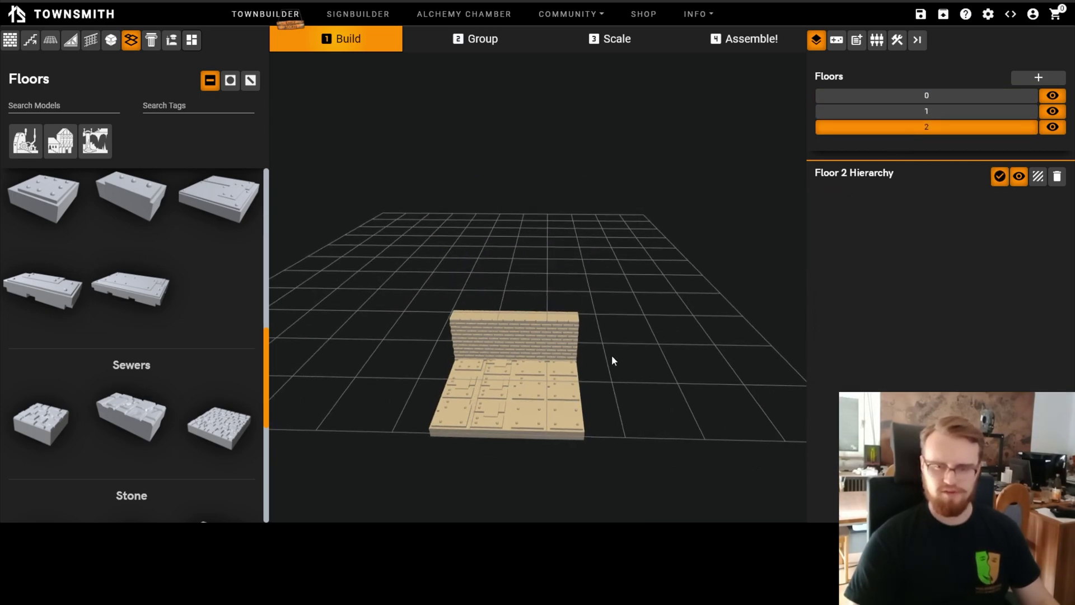
{"action": "scroll", "coordinate": [516, 305], "scroll_direction": "down", "scroll_amount": 2}
{"action": "left_click_drag", "start_coordinate": [460, 318], "coordinate": [522, 308]}
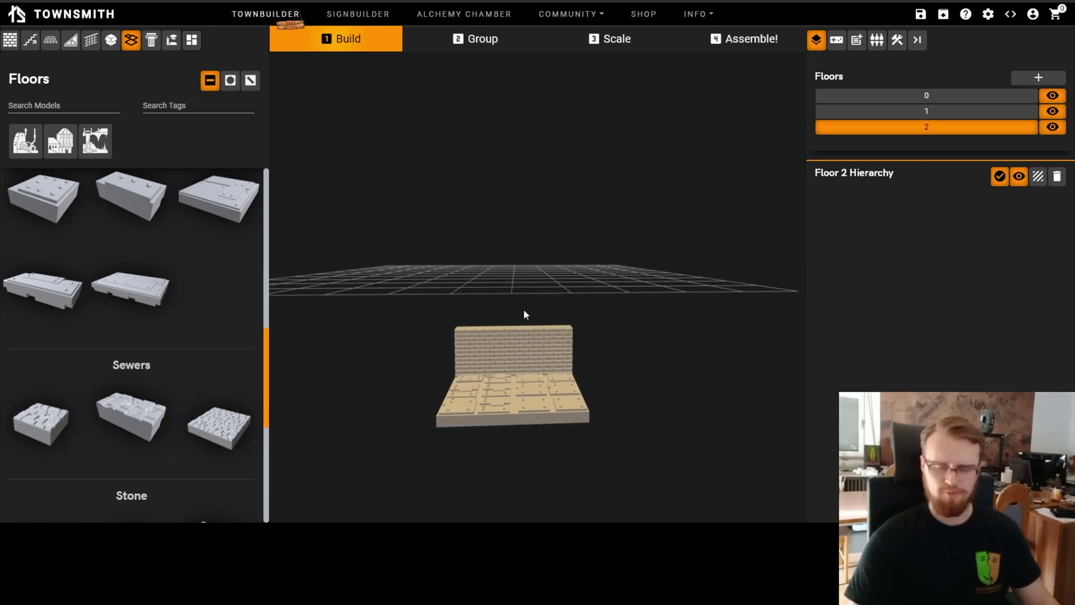
{"action": "left_click", "coordinate": [912, 99]}
{"action": "left_click", "coordinate": [1038, 77]}
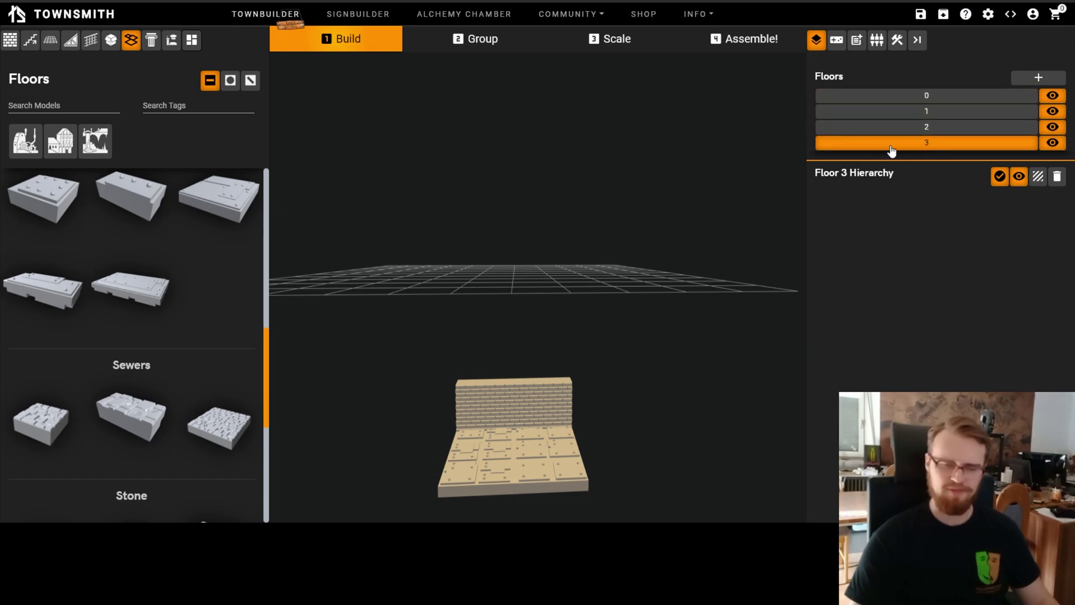
{"action": "left_click", "coordinate": [926, 98]}
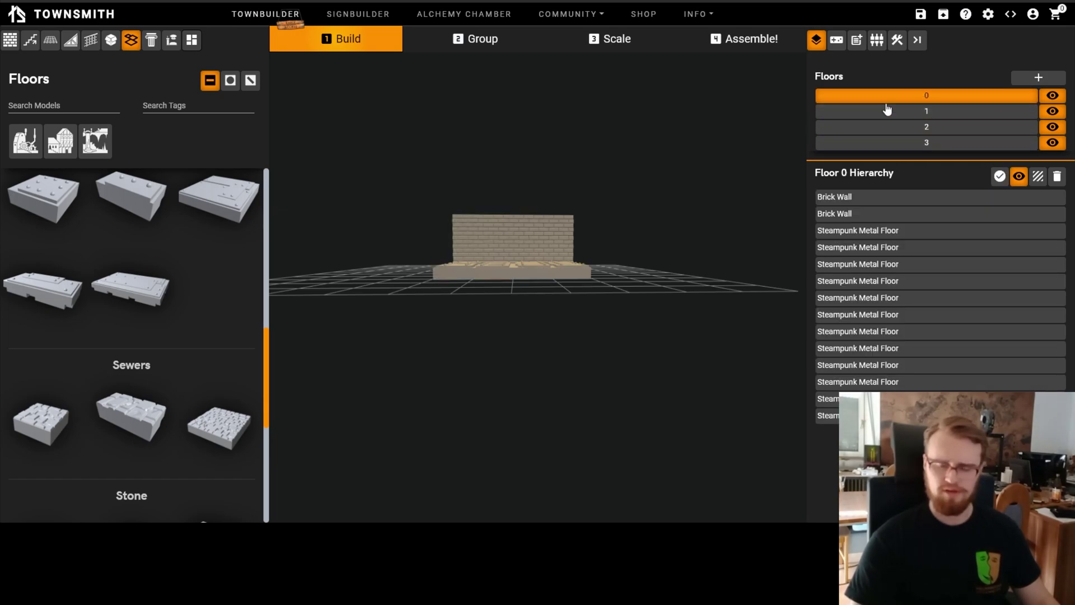
Step: Switch the active floor between 0, 1, 2 and 3 to see how the build shifts relative to the grid
{"action": "left_click_drag", "start_coordinate": [633, 230], "coordinate": [643, 271]}
{"action": "left_click_drag", "start_coordinate": [691, 300], "coordinate": [583, 334]}
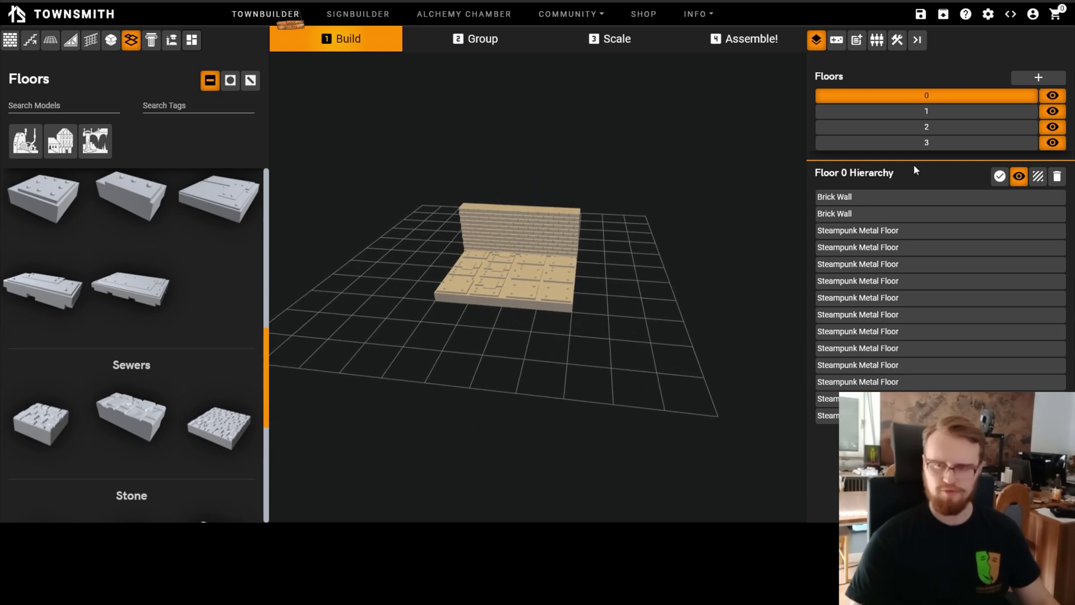
{"action": "left_click", "coordinate": [919, 144]}
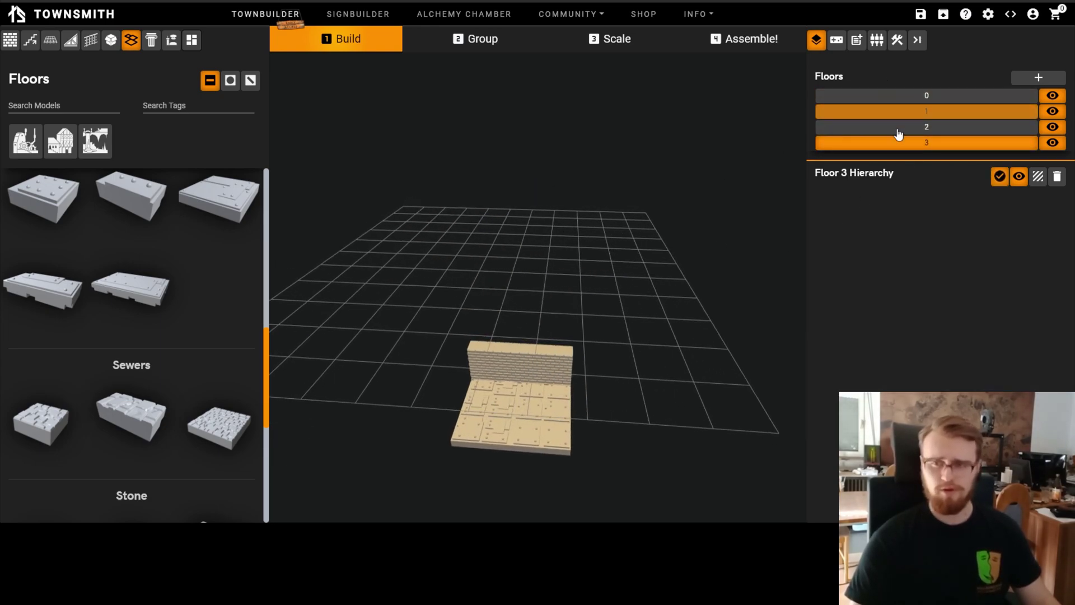
{"action": "left_click", "coordinate": [921, 95]}
{"action": "left_click", "coordinate": [917, 112]}
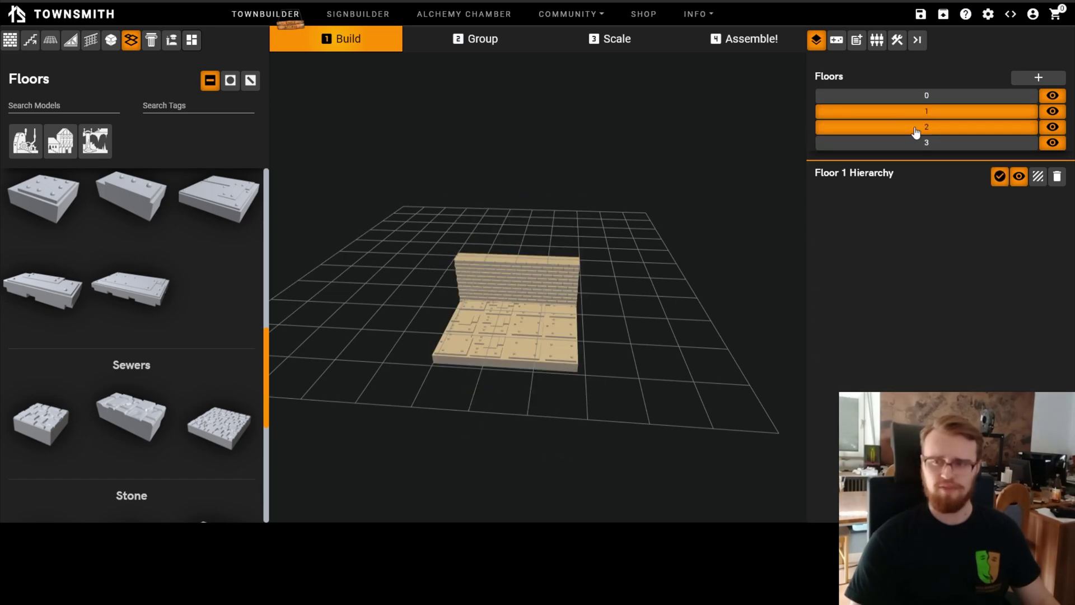
{"action": "left_click", "coordinate": [918, 144]}
{"action": "left_click", "coordinate": [922, 127]}
Step: Make floor 1 active and place one large Steampunk Metal Floor slab above the metal tiles
{"action": "left_click", "coordinate": [923, 96]}
{"action": "left_click", "coordinate": [924, 111]}
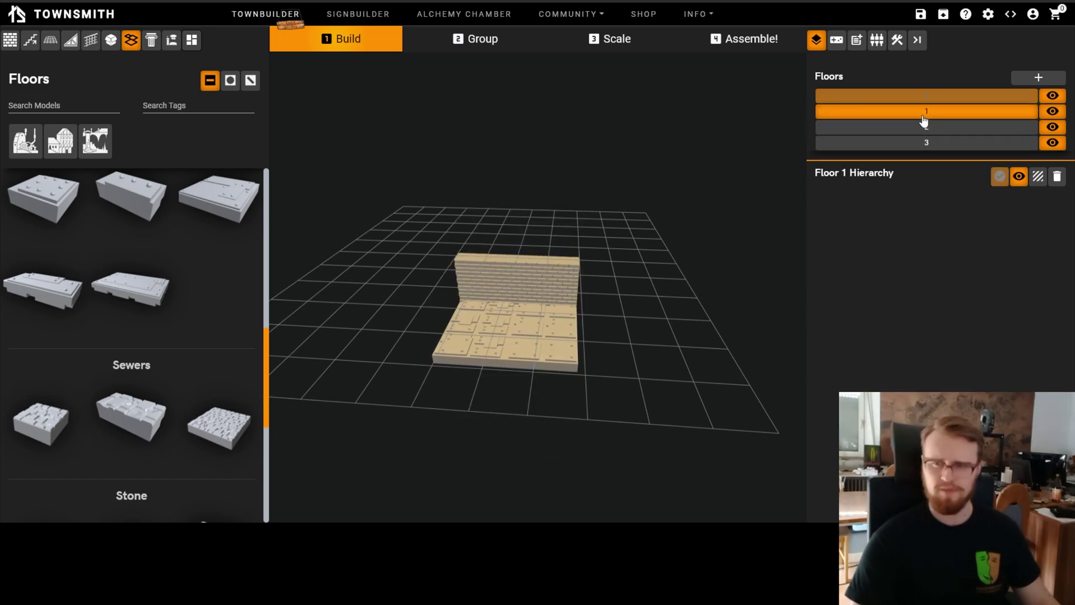
{"action": "left_click_drag", "start_coordinate": [273, 267], "coordinate": [614, 328]}
Step: Step the active floor up from floor 1 to floor 3 and back down to floor 0
{"action": "key", "text": "shift+w"}
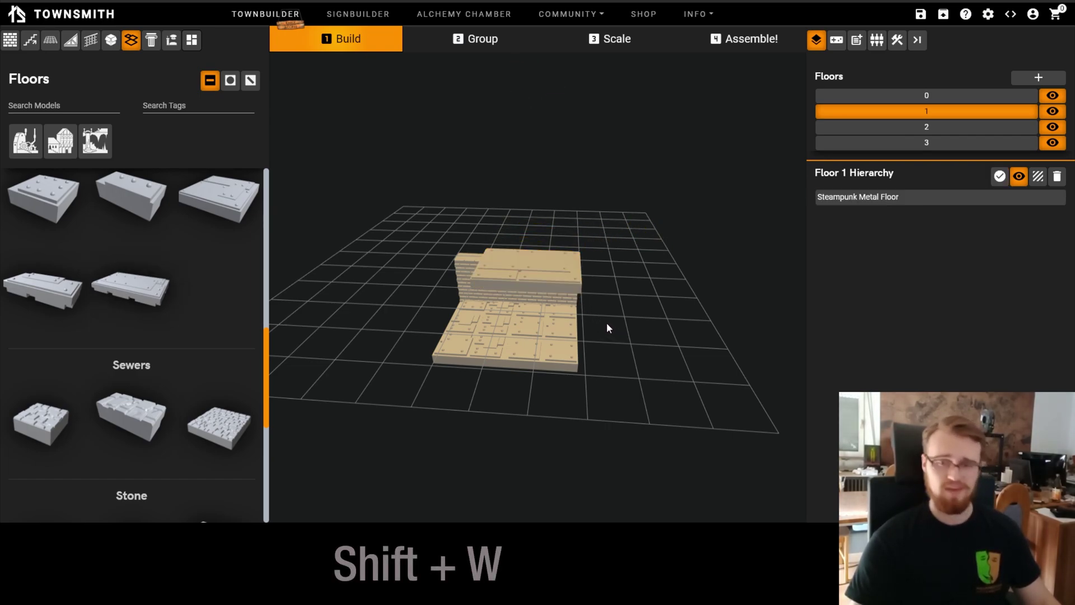
{"action": "key", "text": "shift+w"}
{"action": "key", "text": "shift+w"}
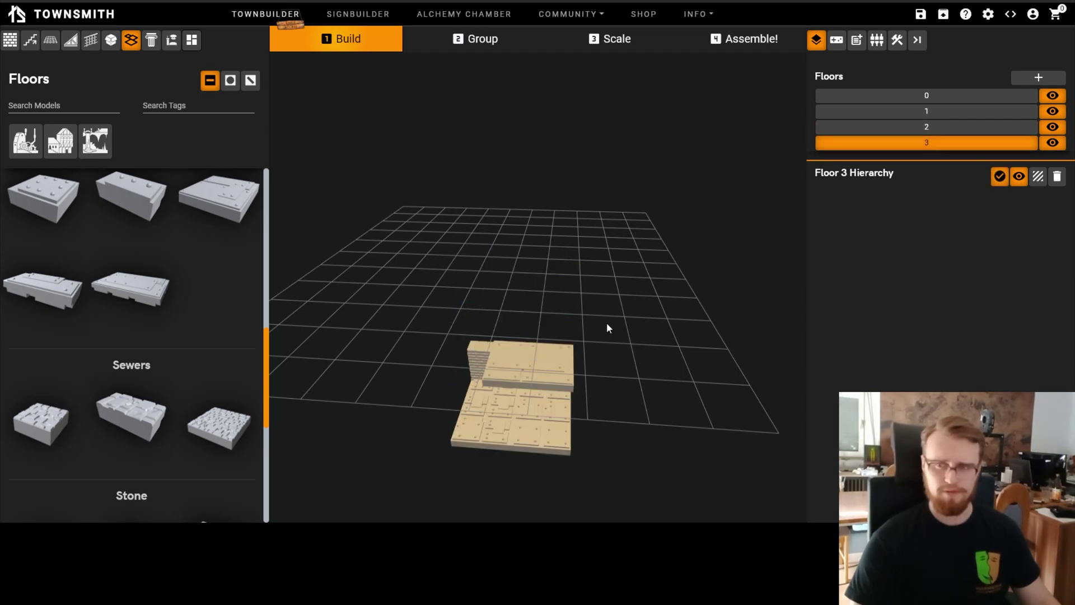
{"action": "key", "text": "shift+s"}
{"action": "key", "text": "shift+s"}
{"action": "key", "text": "shift+s"}
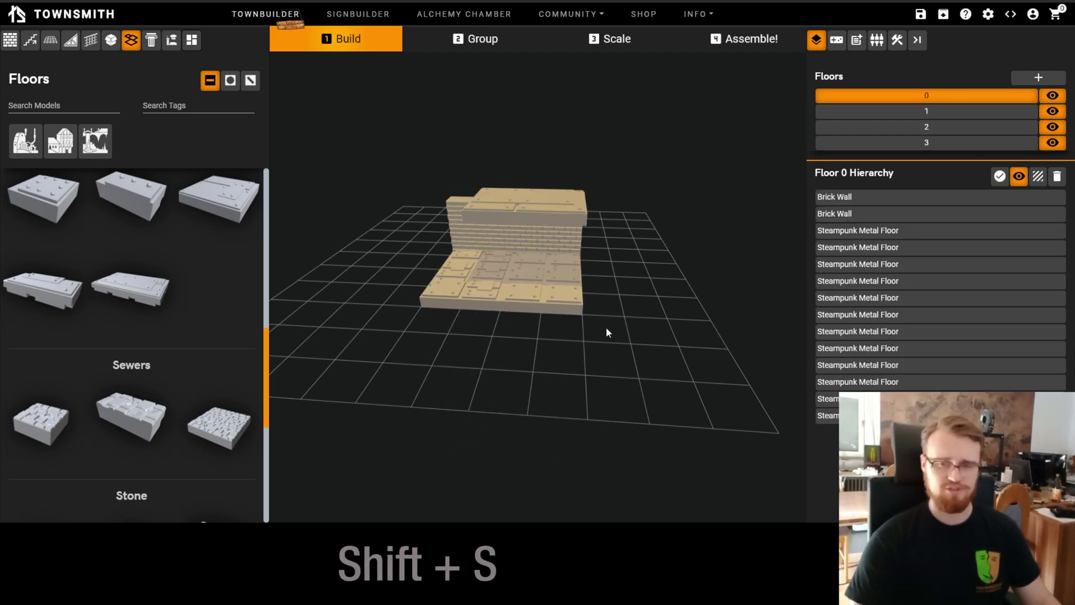
Step: Step the active floor back and forth between floors 0, 1 and 2 while viewing the build
{"action": "left_click_drag", "start_coordinate": [595, 347], "coordinate": [648, 339]}
{"action": "key", "text": "shift+w"}
{"action": "key", "text": "shift+s"}
{"action": "key", "text": "shift+w"}
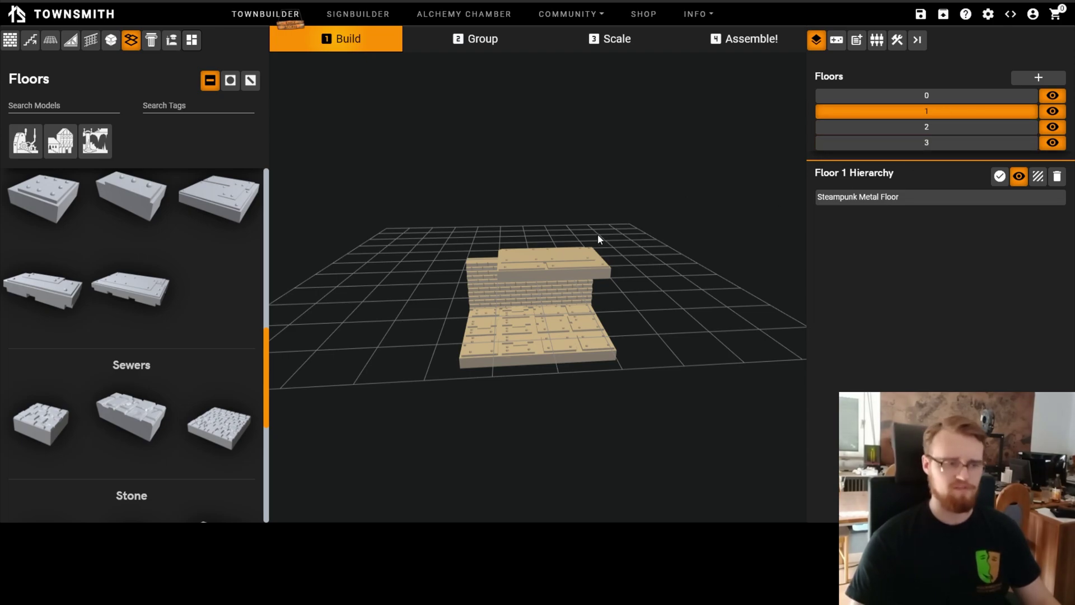
{"action": "key", "text": "shift+w"}
{"action": "key", "text": "shift+s"}
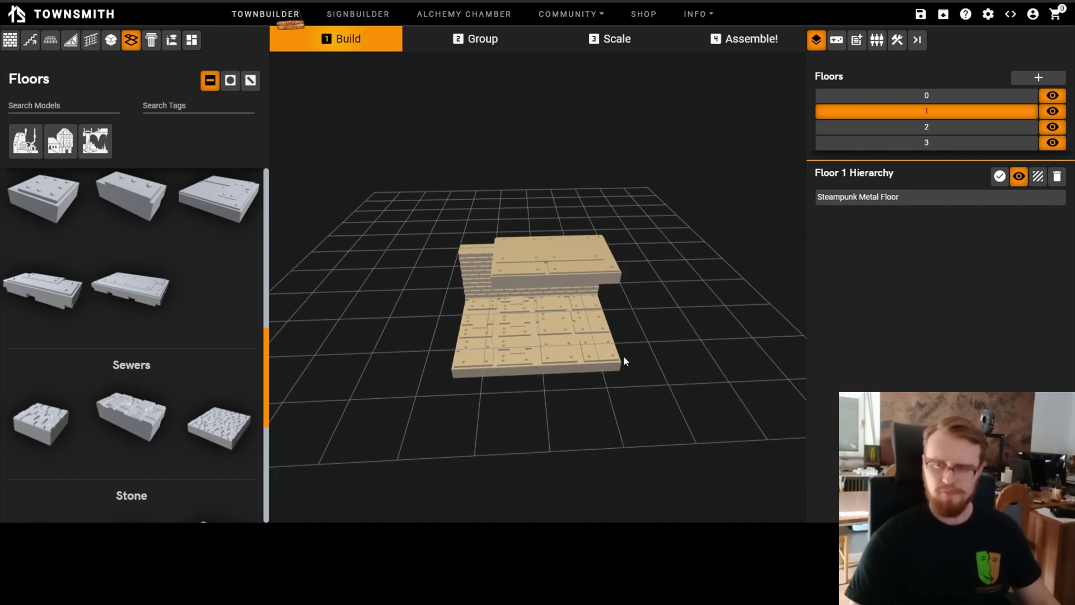
{"action": "key", "text": "shift+s"}
Step: Delete floors 3, 2 and 1 with their contents, leaving only floor 0
{"action": "left_click", "coordinate": [893, 143]}
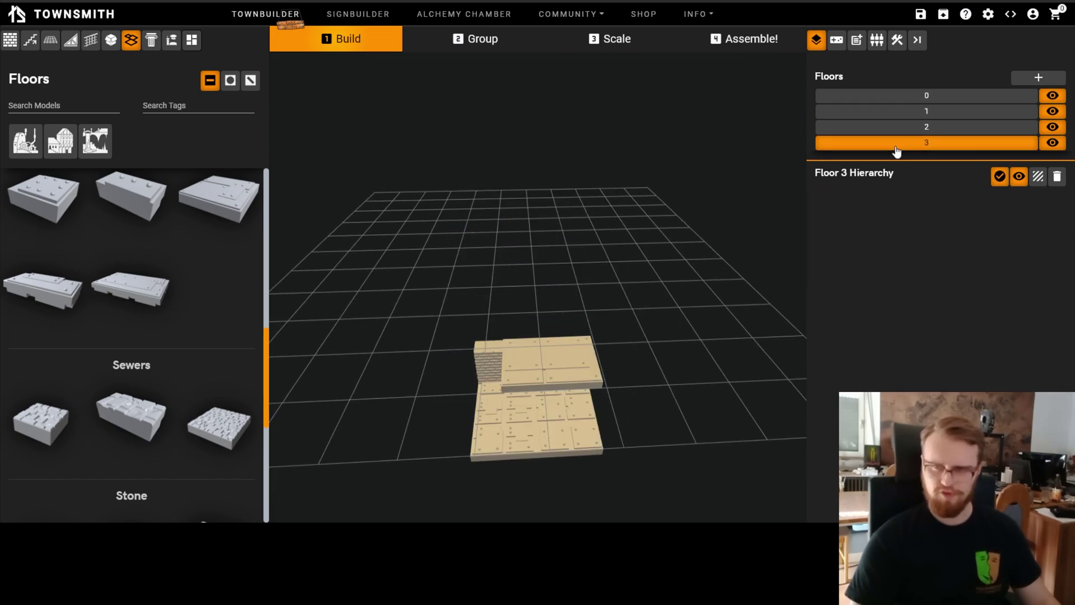
{"action": "left_click", "coordinate": [1057, 178]}
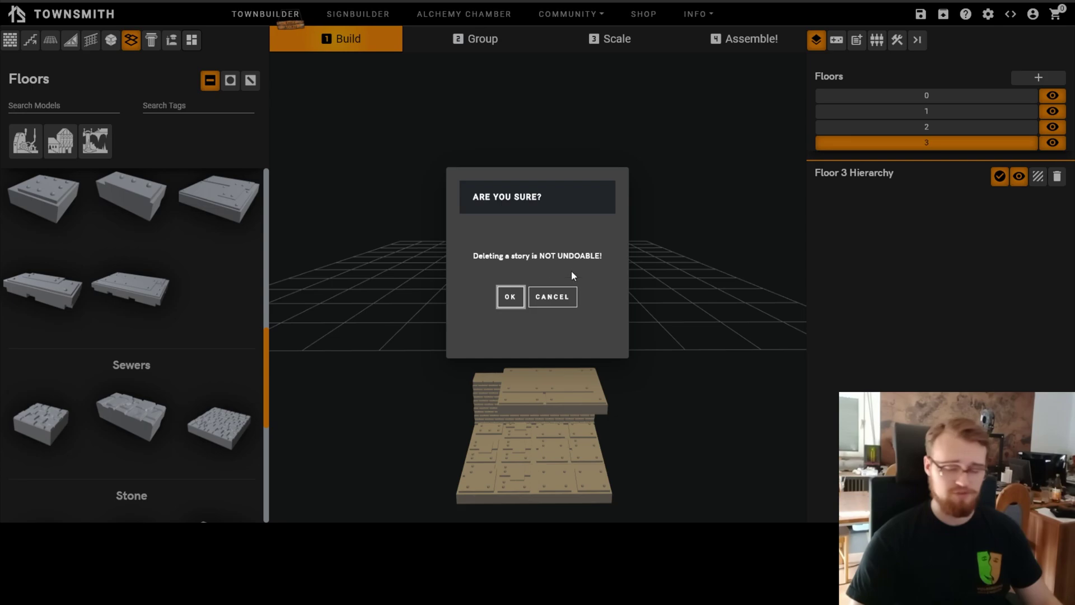
{"action": "left_click", "coordinate": [511, 300]}
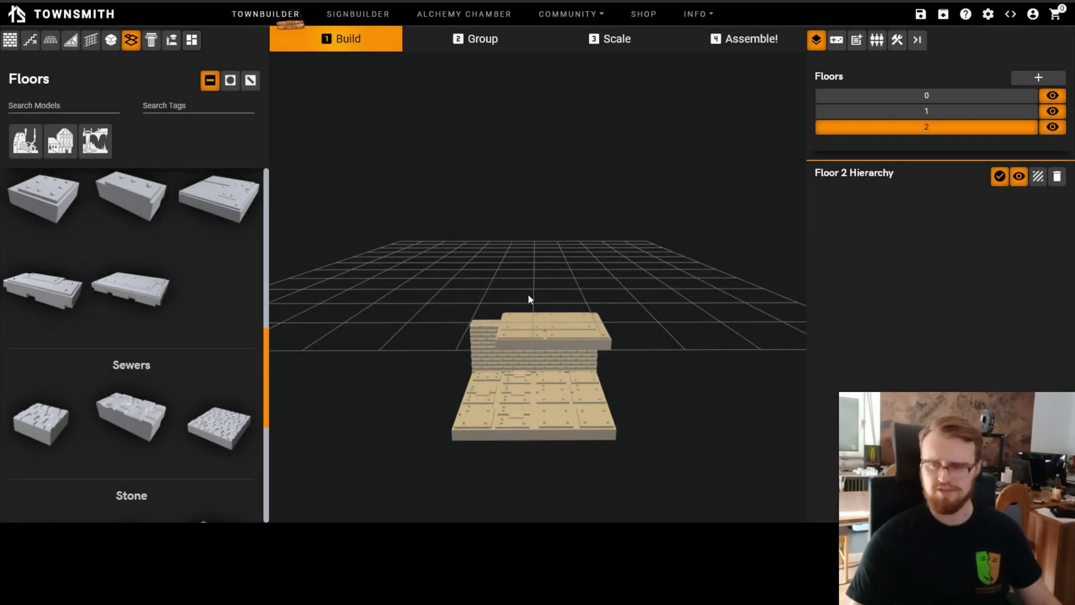
{"action": "left_click", "coordinate": [1057, 176]}
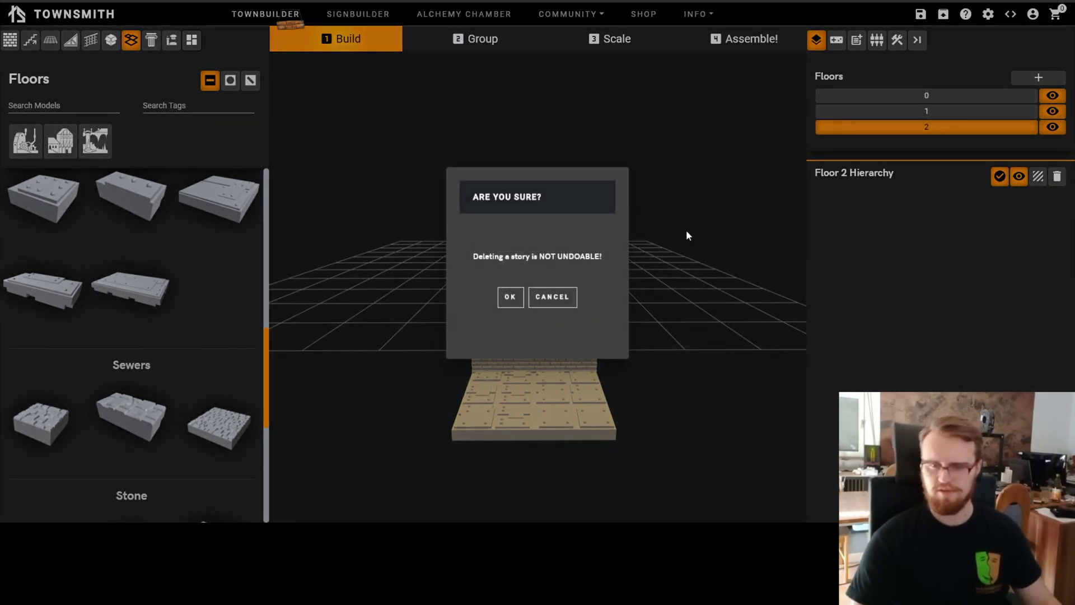
{"action": "left_click", "coordinate": [511, 299]}
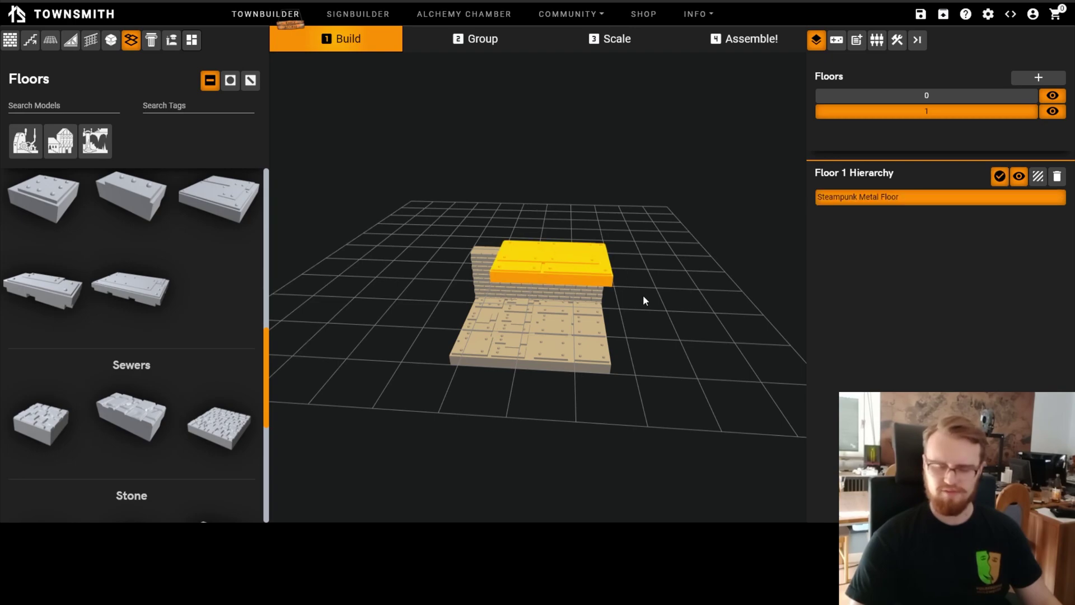
{"action": "left_click", "coordinate": [1056, 176]}
{"action": "left_click", "coordinate": [509, 297]}
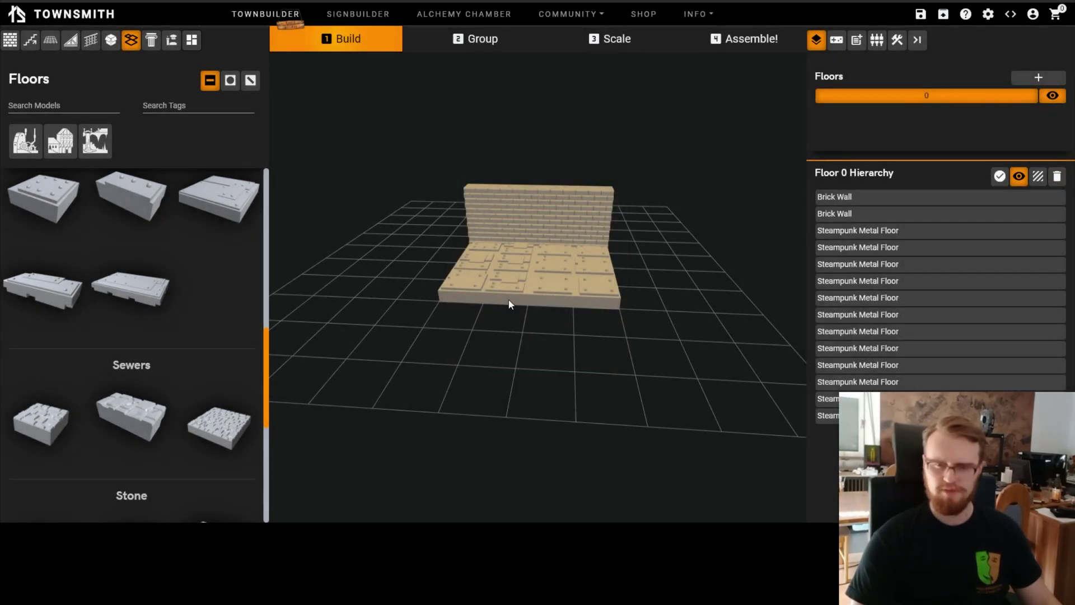
Step: Leave the current build without saving and open the Community Library
{"action": "right_click_drag", "start_coordinate": [556, 280], "coordinate": [652, 328]}
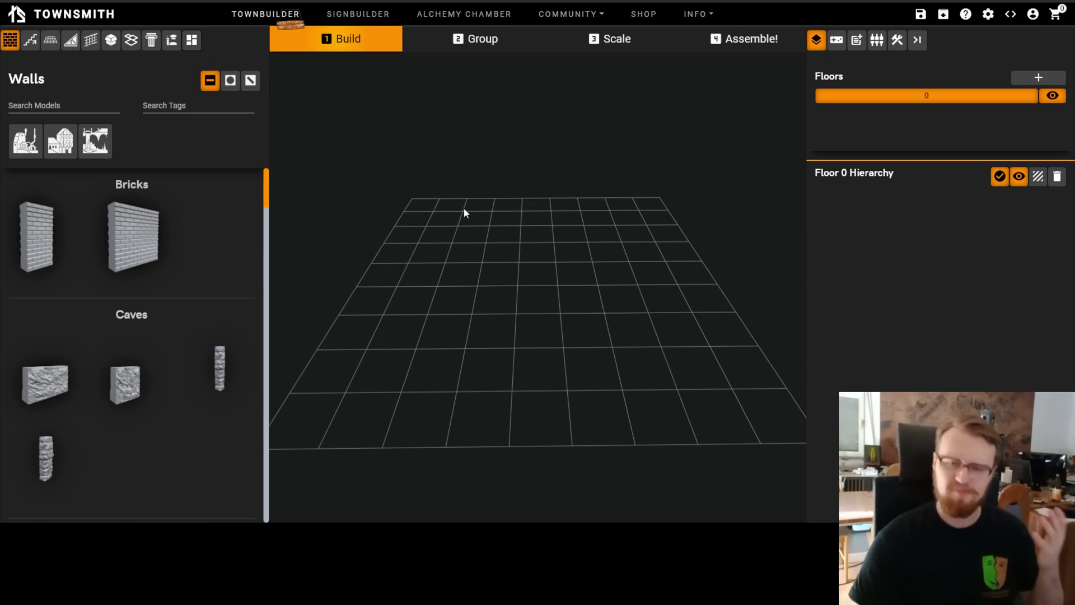
{"action": "left_click", "coordinate": [557, 17]}
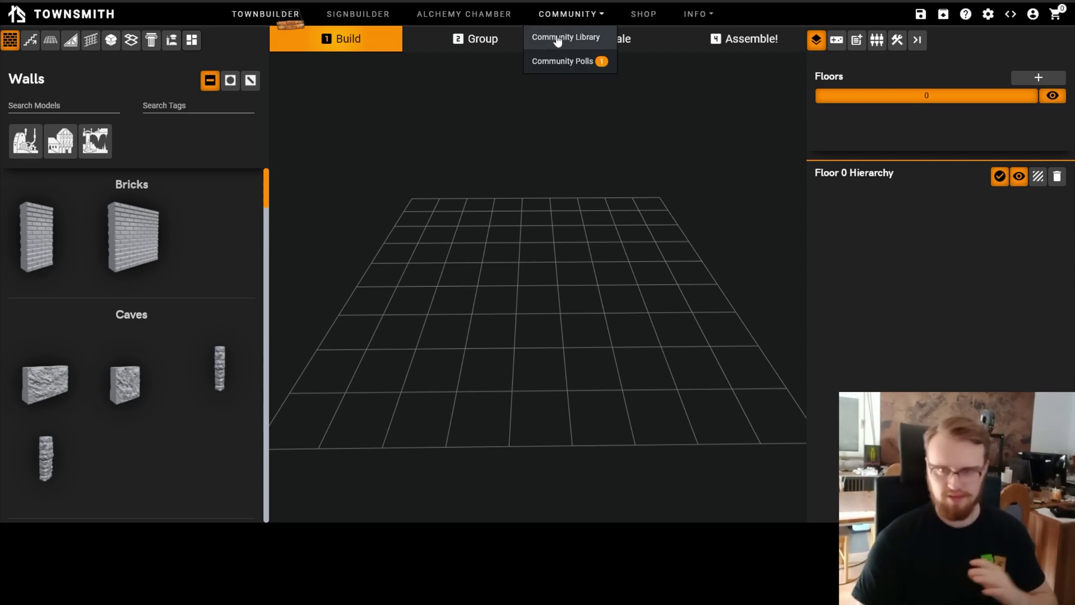
{"action": "left_click", "coordinate": [582, 24]}
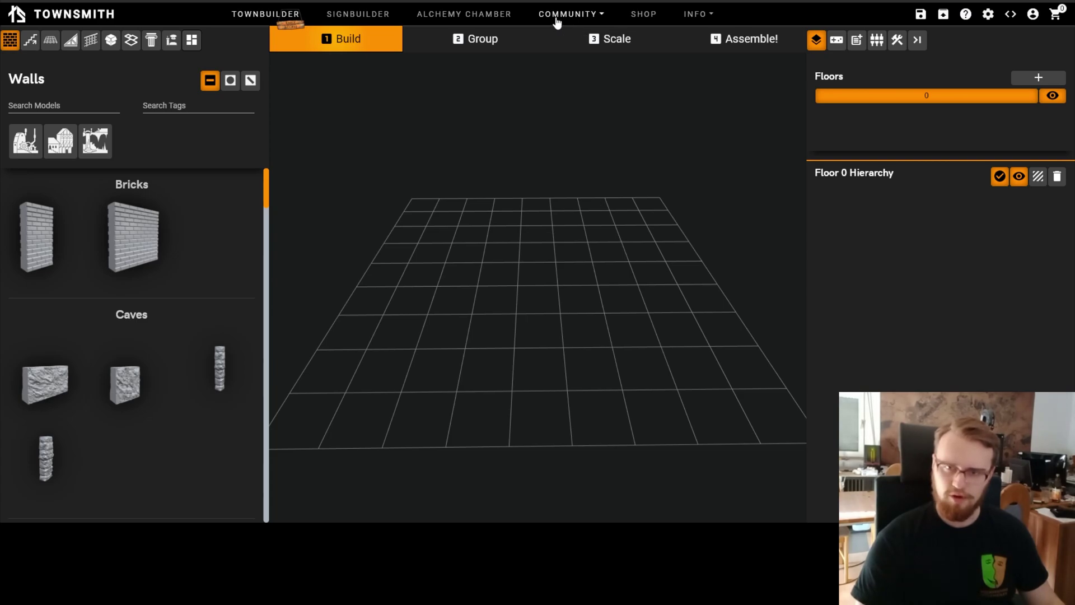
{"action": "left_click", "coordinate": [590, 16]}
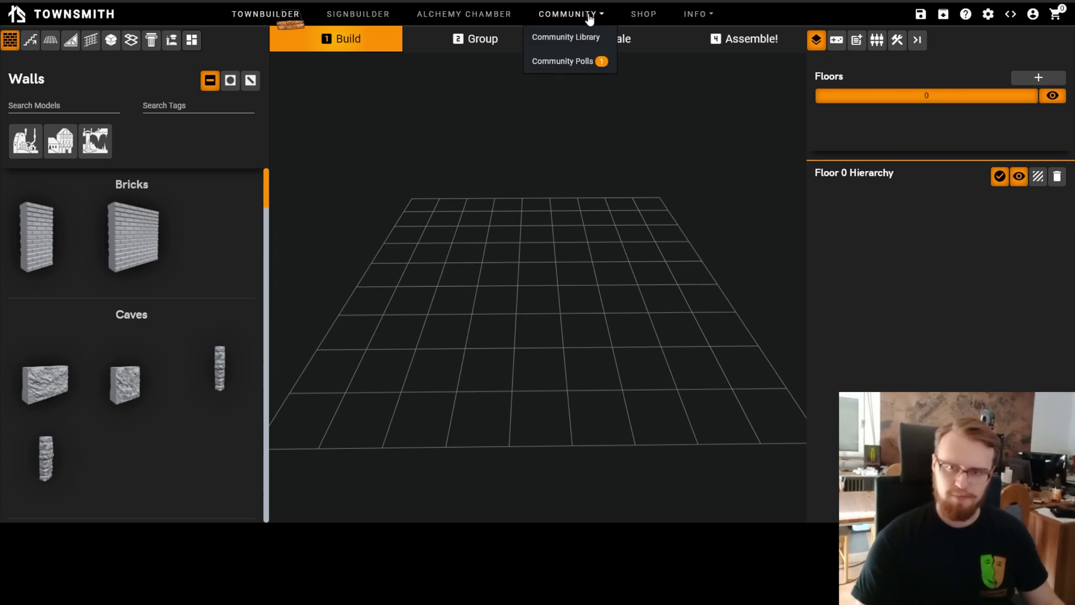
{"action": "left_click", "coordinate": [555, 39]}
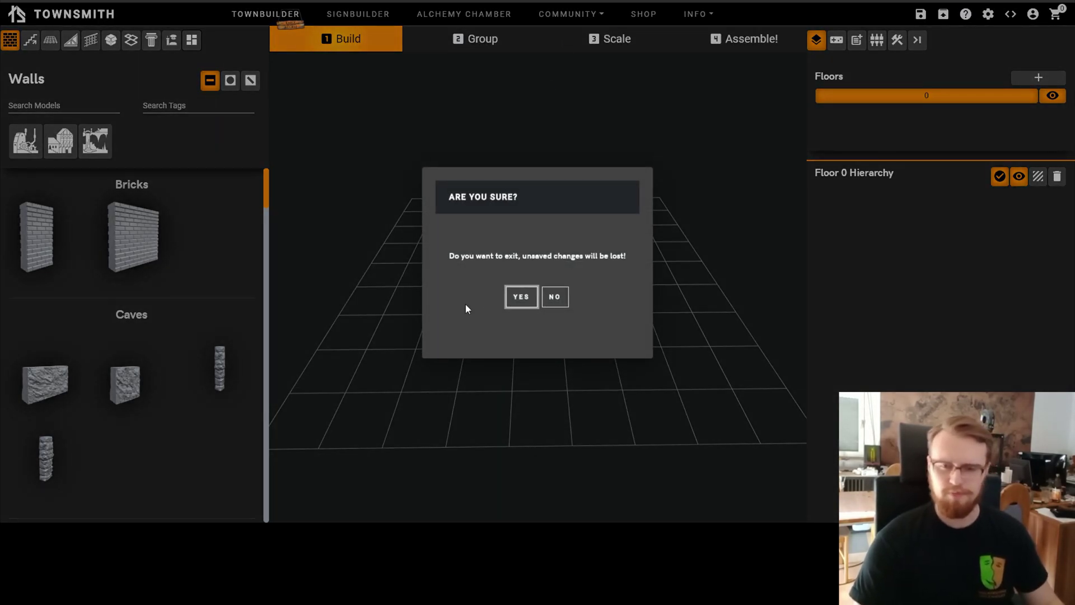
{"action": "left_click", "coordinate": [522, 297]}
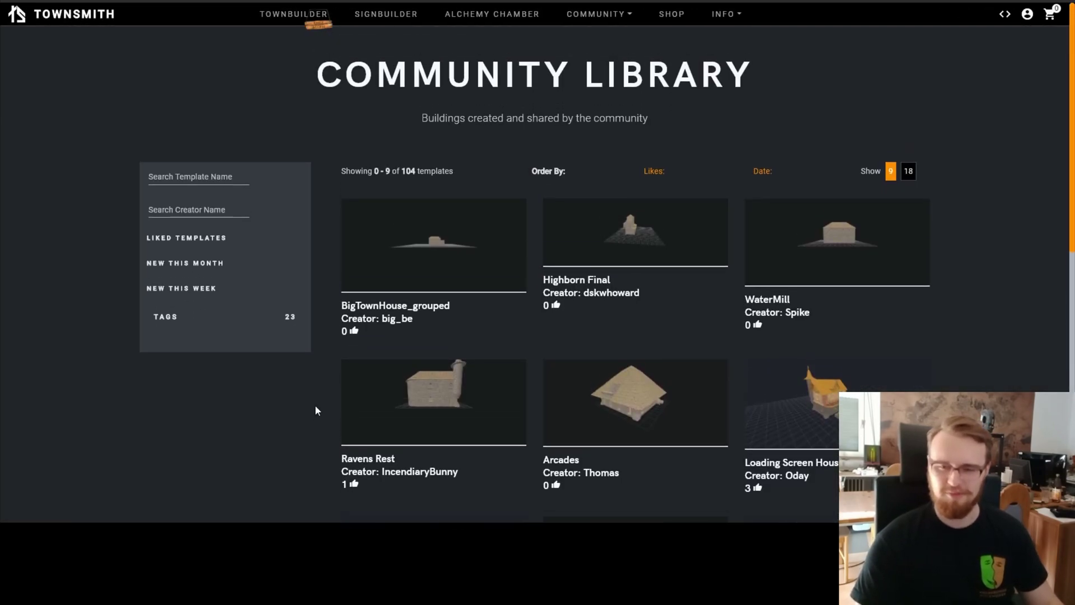
Step: Browse the community templates and open the Loading Screen Housing template for editing in the Townbuilder
{"action": "scroll", "coordinate": [314, 404], "scroll_direction": "down", "scroll_amount": 5}
{"action": "scroll", "coordinate": [314, 404], "scroll_direction": "up", "scroll_amount": 1}
{"action": "scroll", "coordinate": [314, 411], "scroll_direction": "up", "scroll_amount": 4}
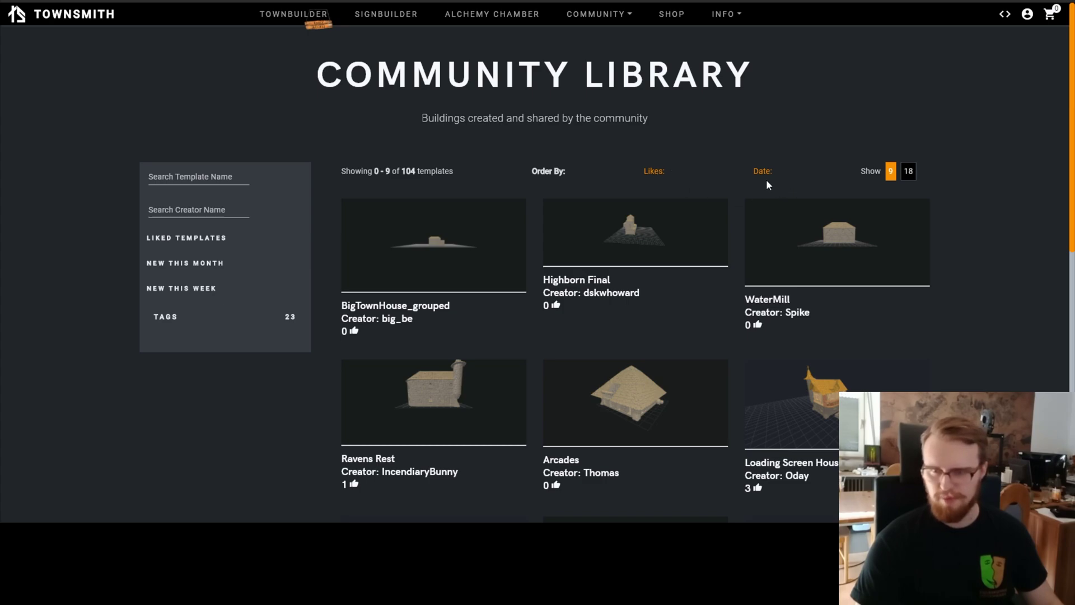
{"action": "scroll", "coordinate": [492, 153], "scroll_direction": "down", "scroll_amount": 1}
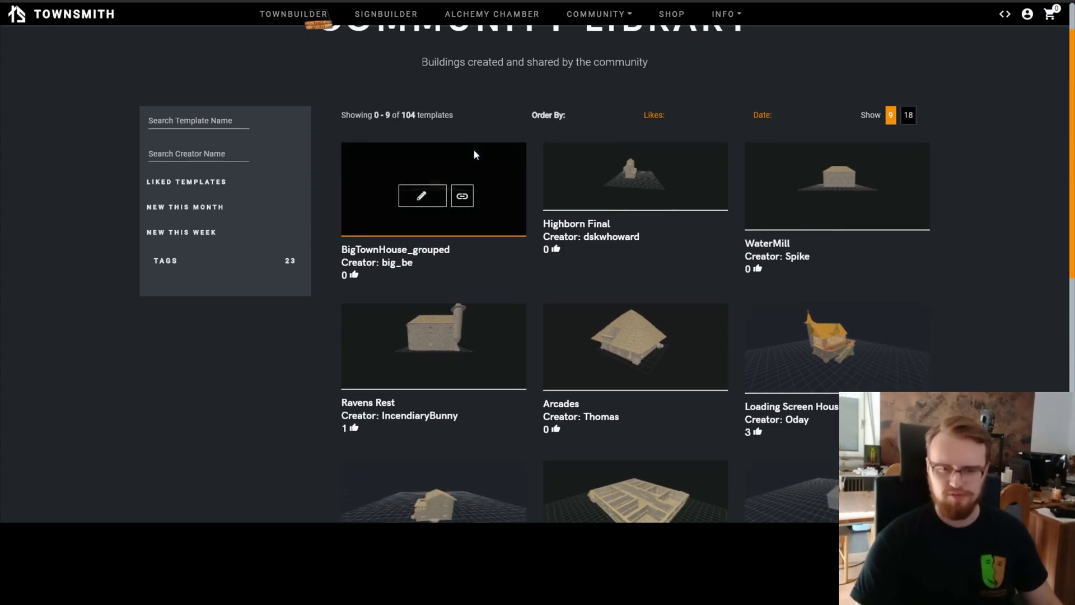
{"action": "scroll", "coordinate": [538, 171], "scroll_direction": "down", "scroll_amount": 1}
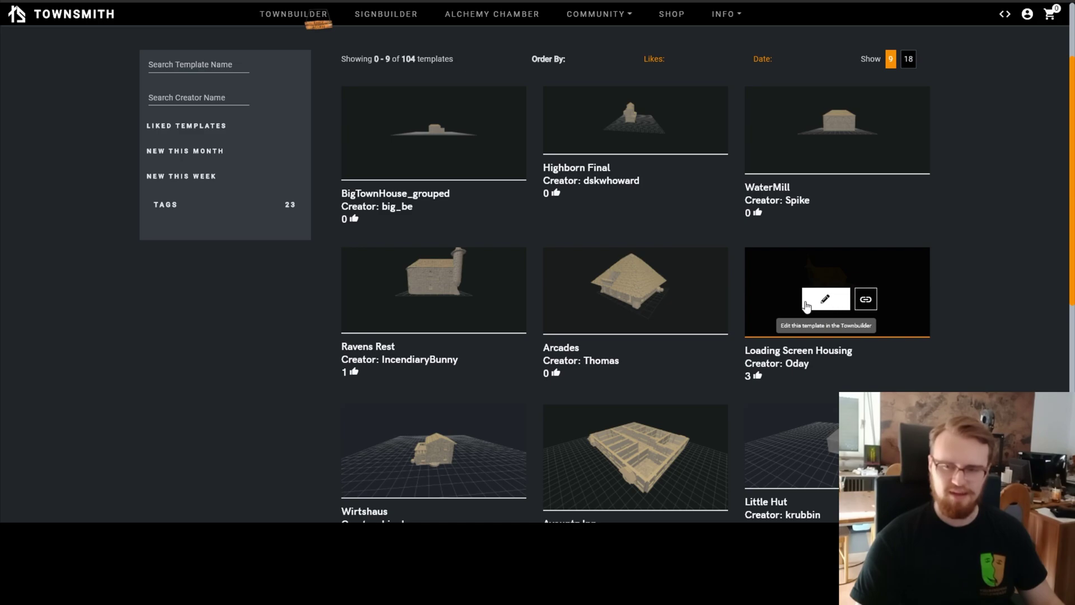
{"action": "left_click", "coordinate": [823, 301]}
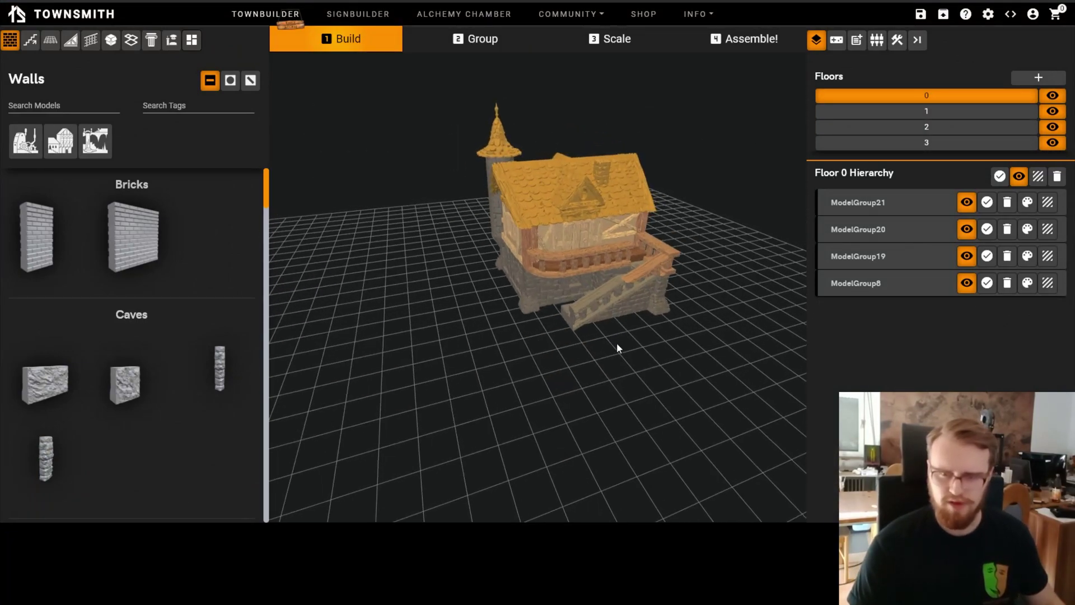
Step: Inspect the house by switching the active floor between floors 2 and 3 and back to floor 0
{"action": "left_click", "coordinate": [920, 209]}
{"action": "left_click", "coordinate": [919, 208]}
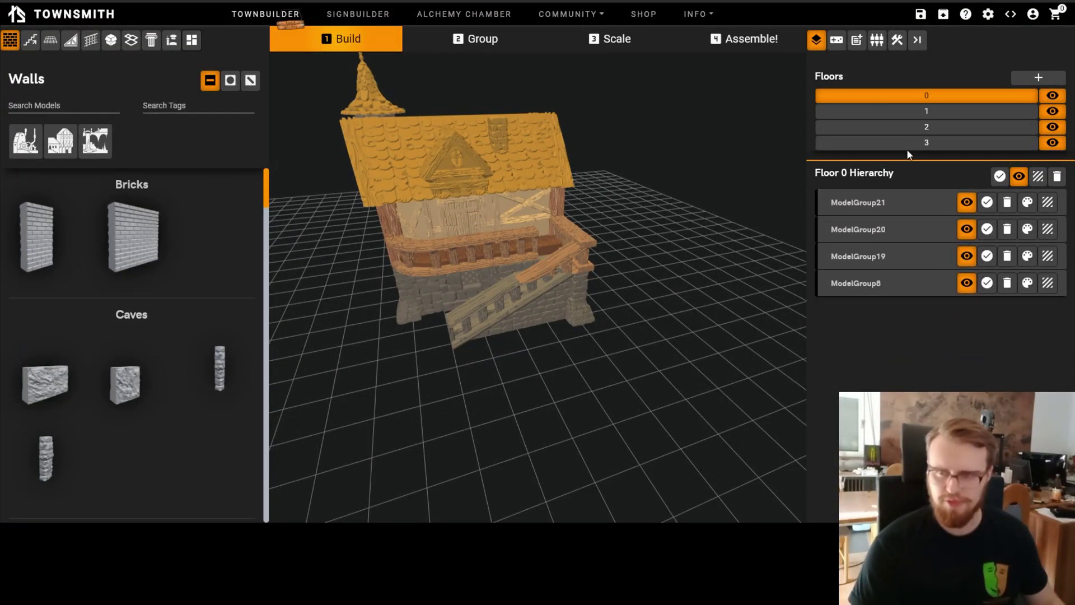
{"action": "left_click", "coordinate": [917, 127]}
{"action": "left_click", "coordinate": [927, 142]}
{"action": "left_click", "coordinate": [927, 127]}
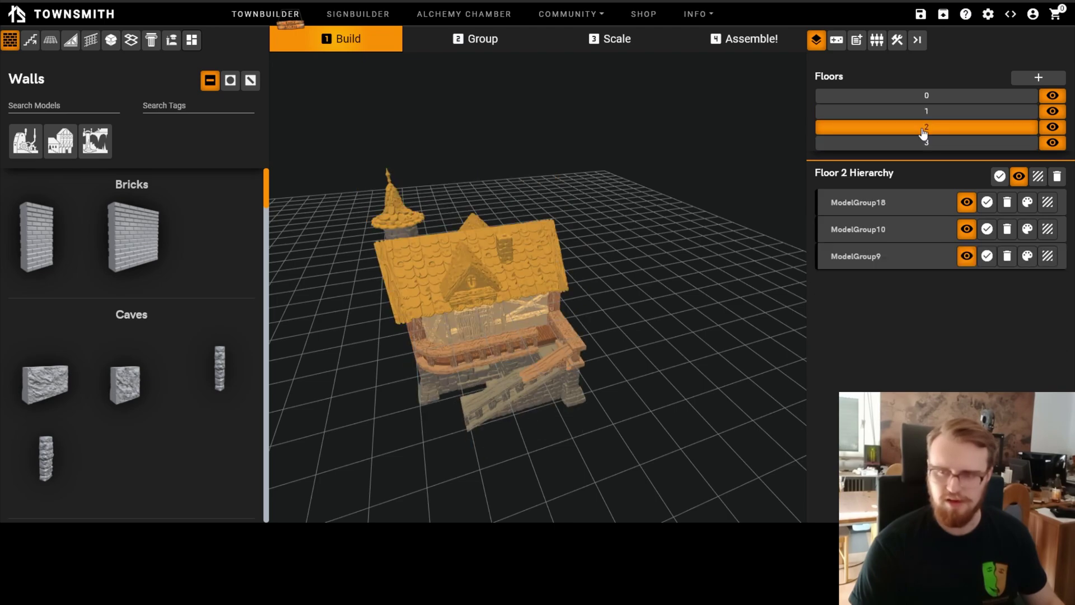
{"action": "left_click", "coordinate": [927, 95]}
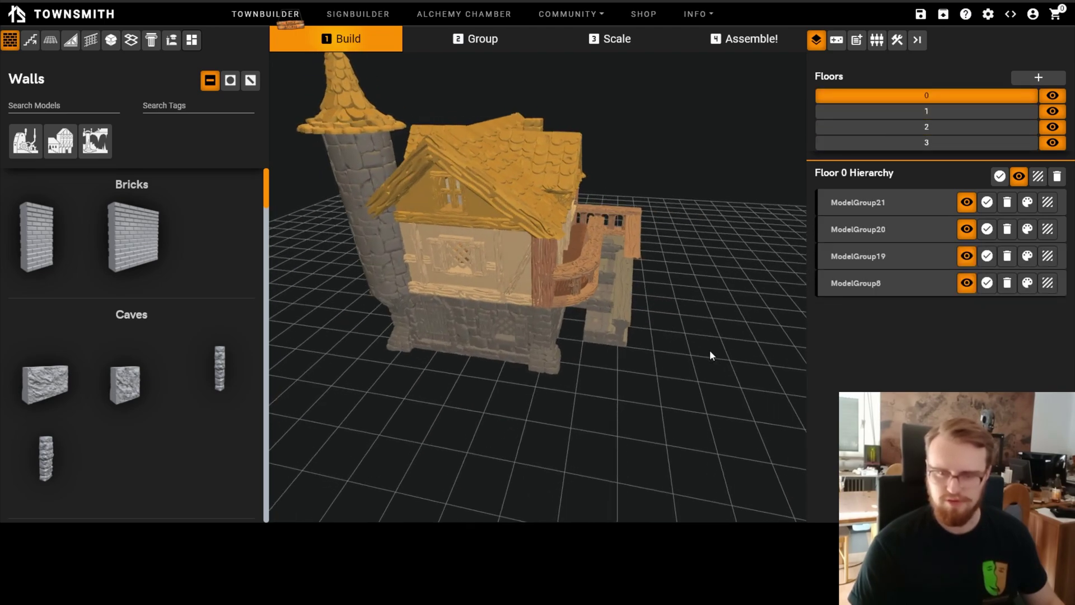
{"action": "left_click", "coordinate": [505, 330]}
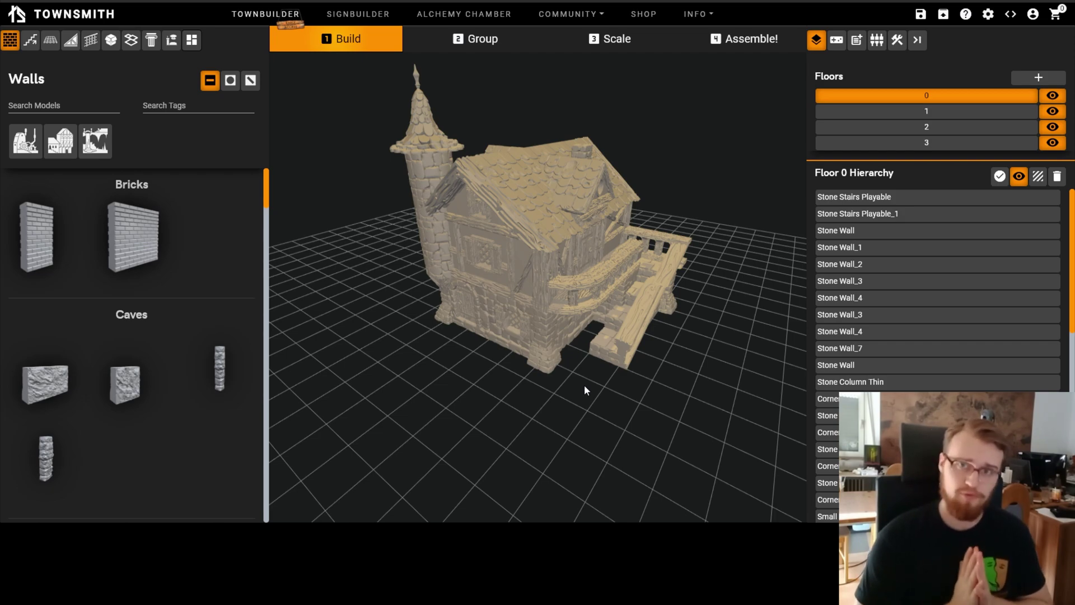
Step: Save the building as Test12345 in the All Buildings project
{"action": "key", "text": "ctrl+s"}
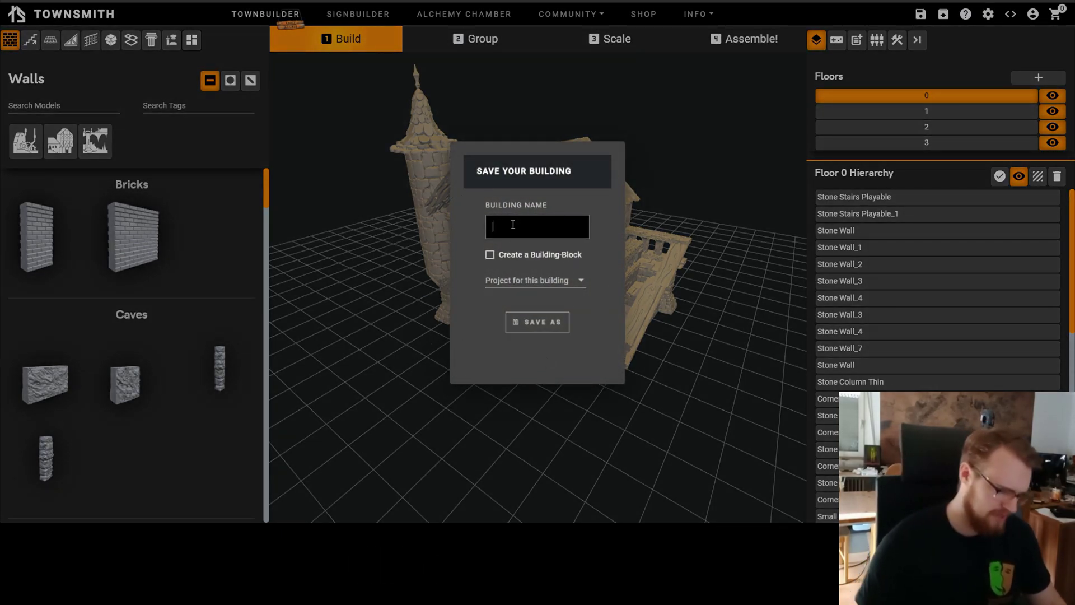
{"action": "type", "text": "Test12345"}
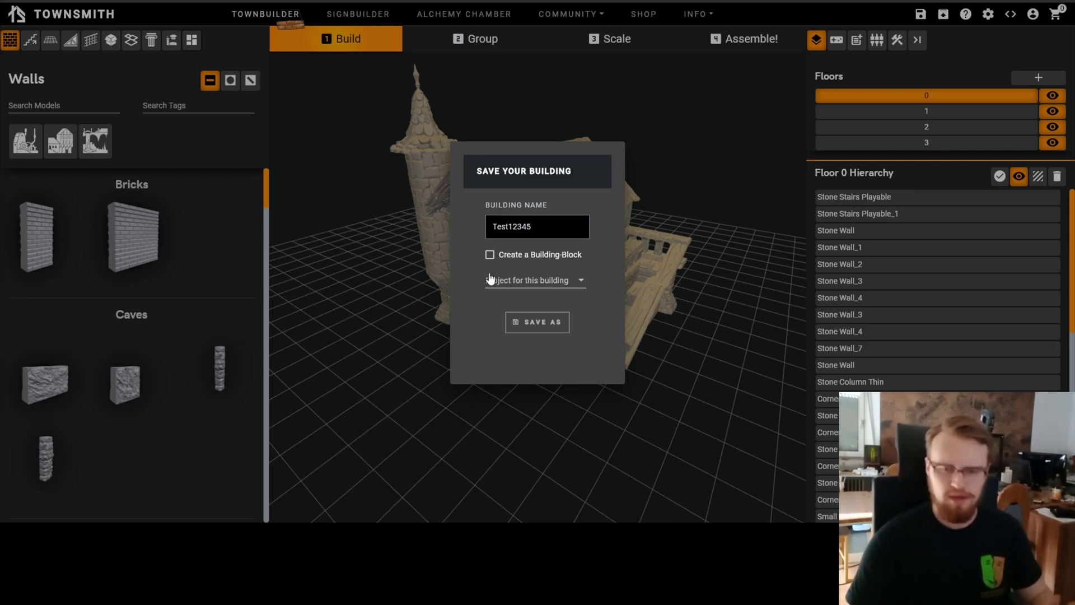
{"action": "left_click", "coordinate": [531, 282]}
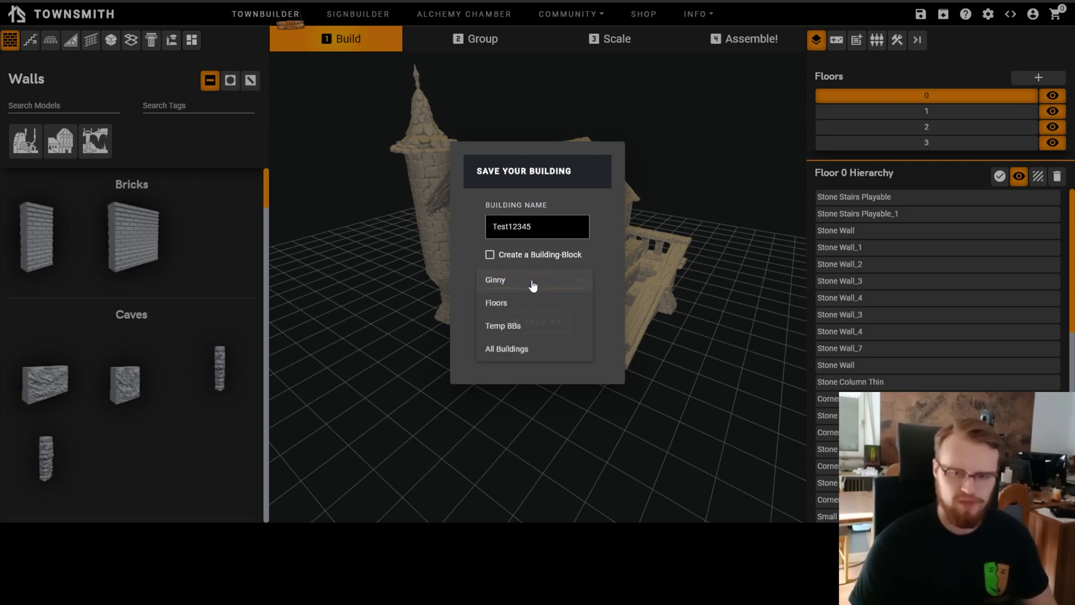
{"action": "left_click", "coordinate": [513, 351]}
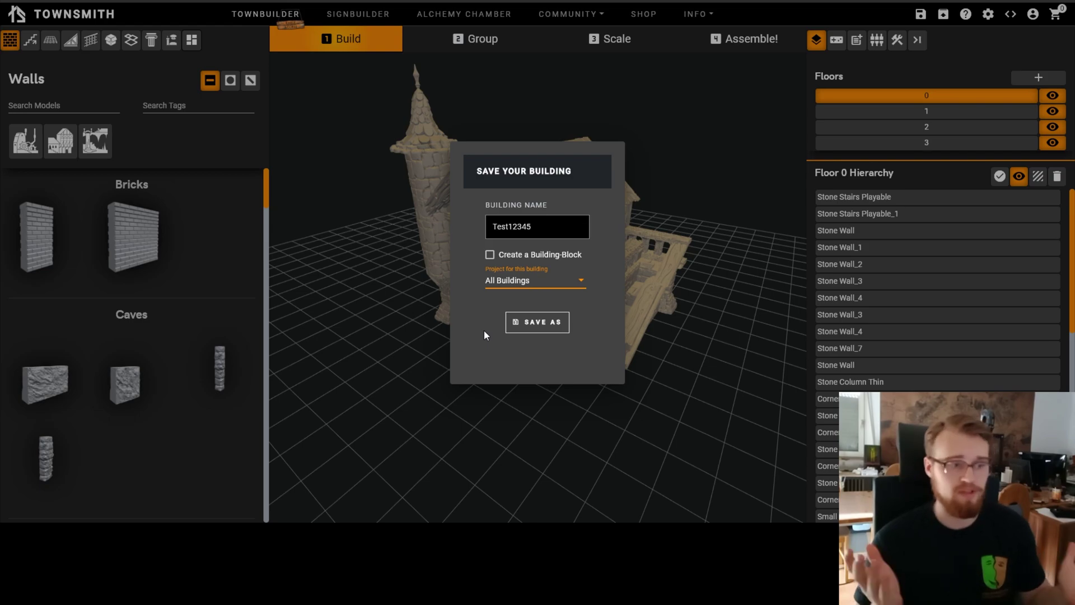
{"action": "left_click", "coordinate": [548, 328]}
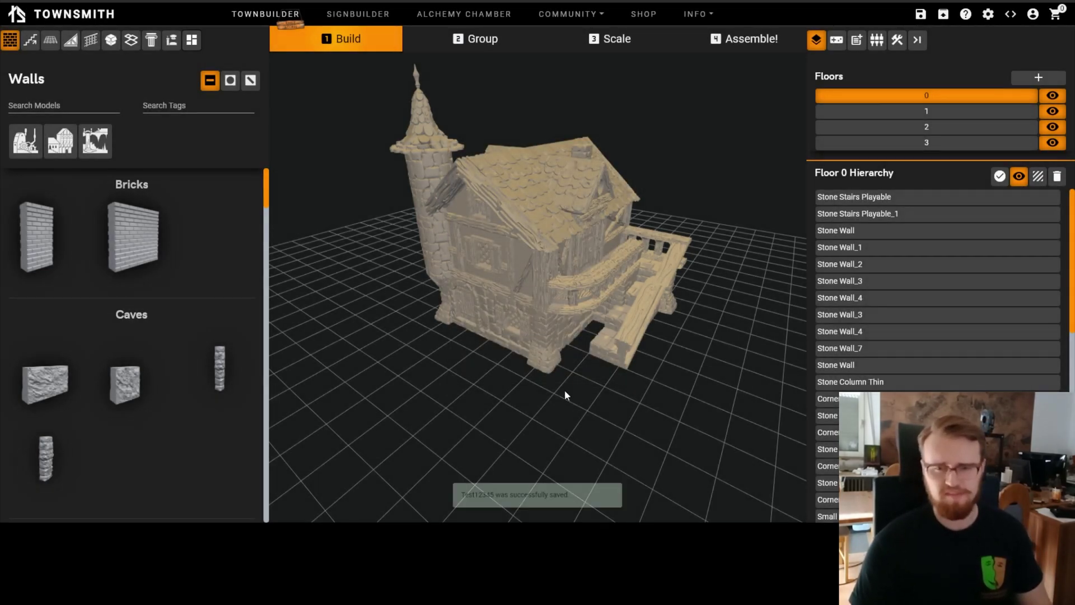
{"action": "left_click", "coordinate": [922, 14]}
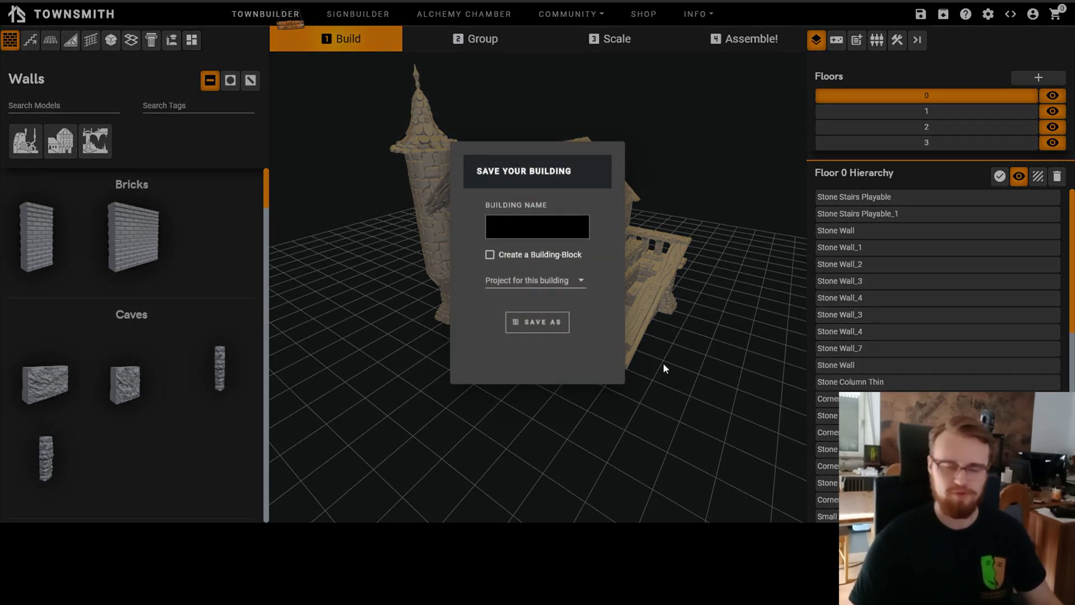
{"action": "left_click", "coordinate": [704, 220]}
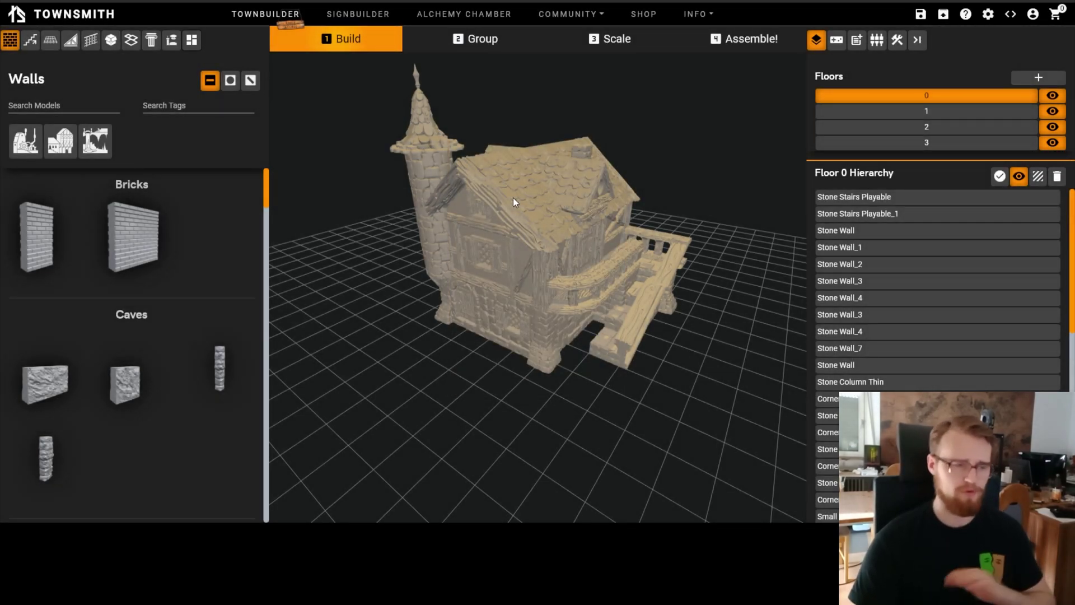
Step: Order the building's assembly, saving it under the name Test12345 in the All Buildings project
{"action": "left_click", "coordinate": [727, 40]}
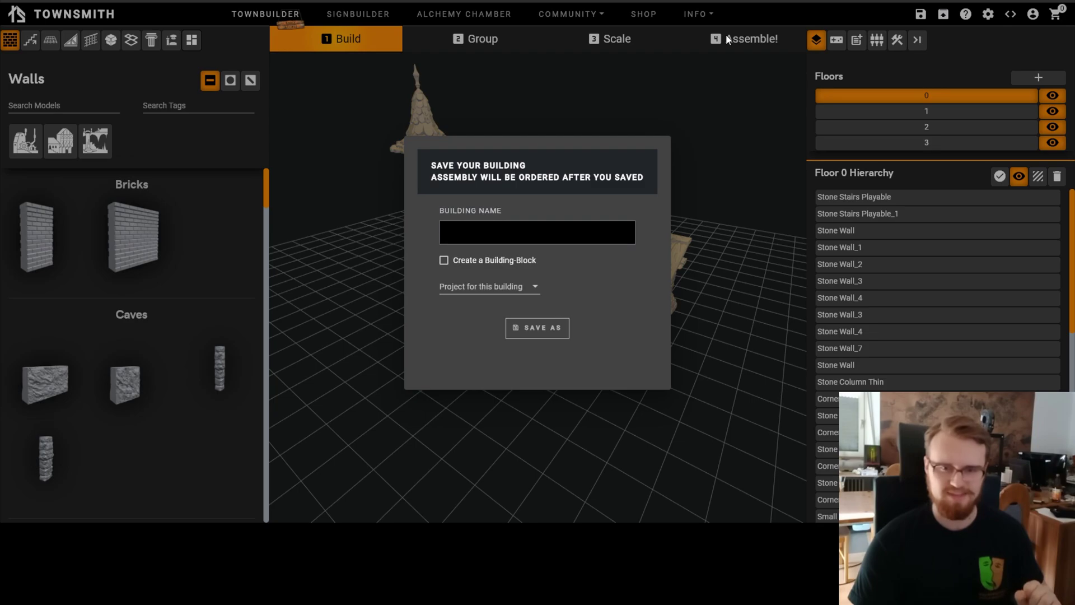
{"action": "left_click", "coordinate": [487, 291]}
{"action": "left_click", "coordinate": [477, 374]}
{"action": "left_click", "coordinate": [501, 219]}
{"action": "type", "text": "Test12"}
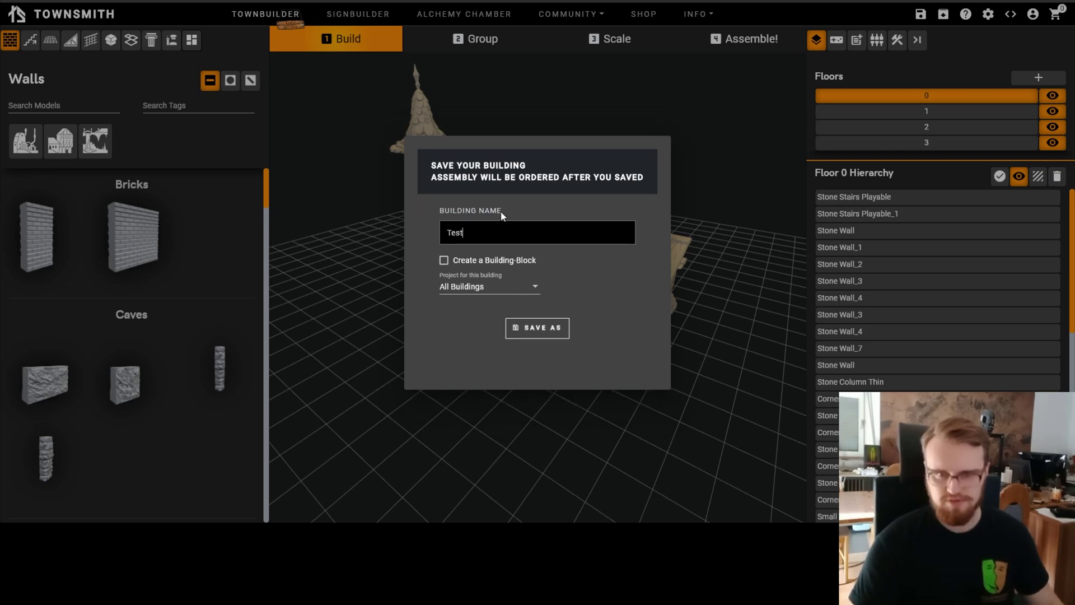
{"action": "left_click", "coordinate": [524, 331]}
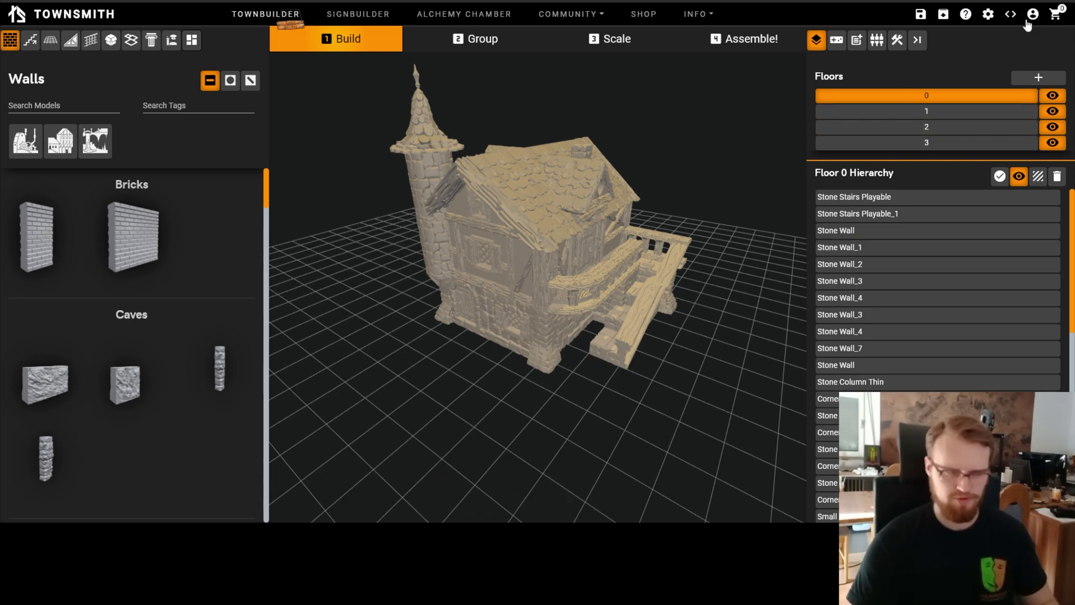
Step: Open the account's saved buildings and downloads page and look through the list of buildings
{"action": "left_click_drag", "start_coordinate": [605, 242], "coordinate": [569, 244]}
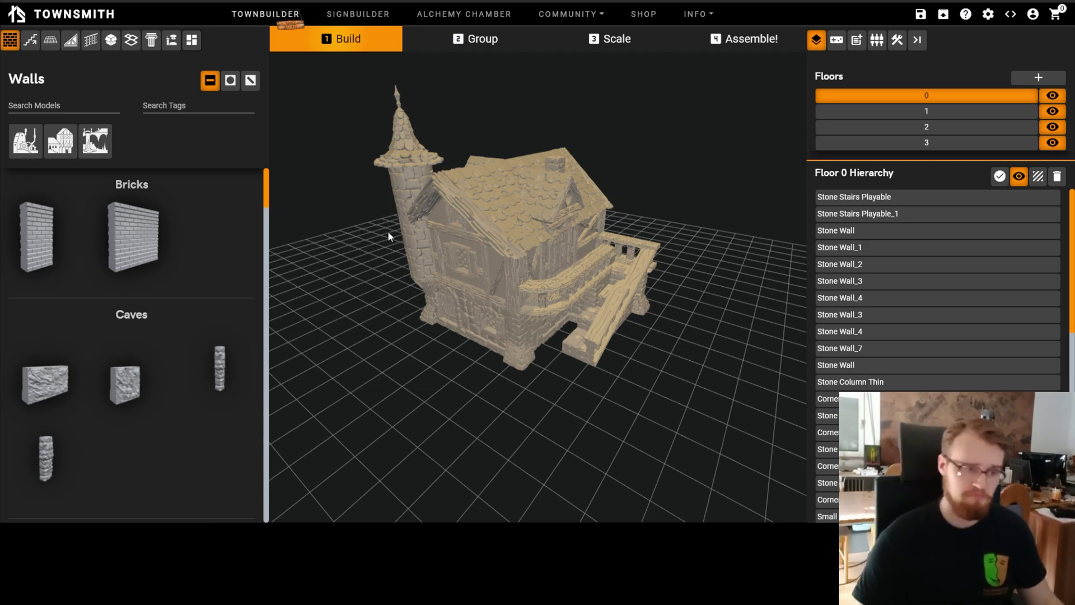
{"action": "left_click", "coordinate": [1033, 15]}
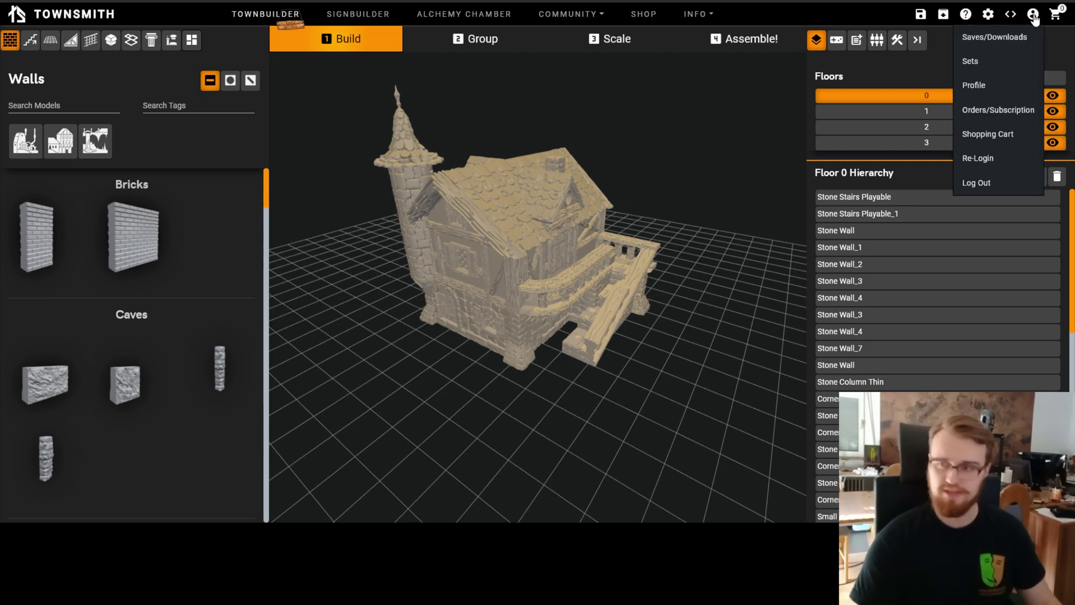
{"action": "left_click", "coordinate": [997, 39]}
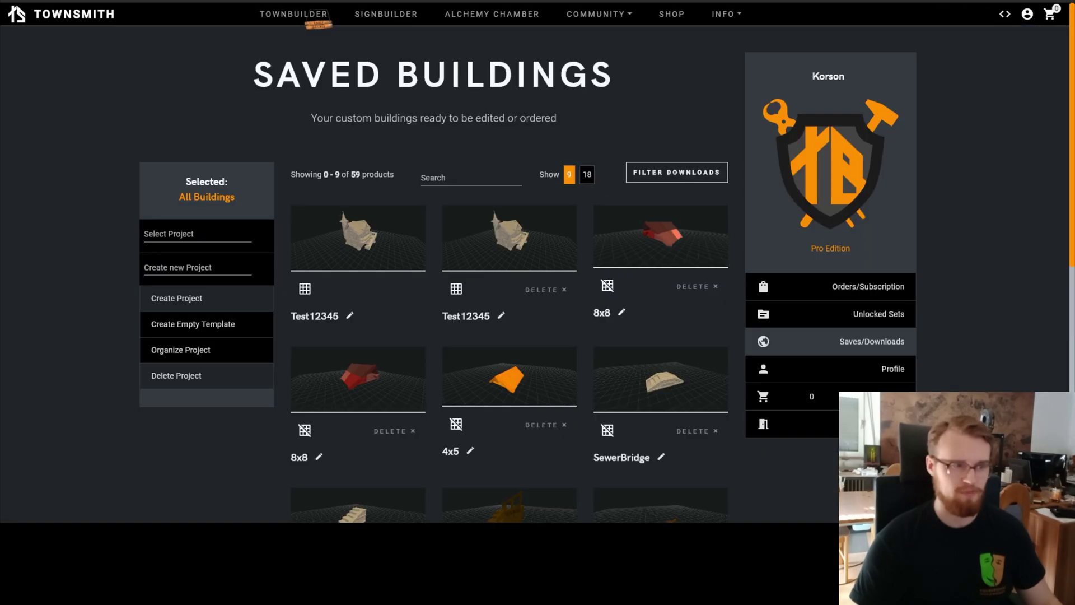
{"action": "scroll", "coordinate": [250, 274], "scroll_direction": "down", "scroll_amount": 4}
{"action": "scroll", "coordinate": [213, 278], "scroll_direction": "up", "scroll_amount": 4}
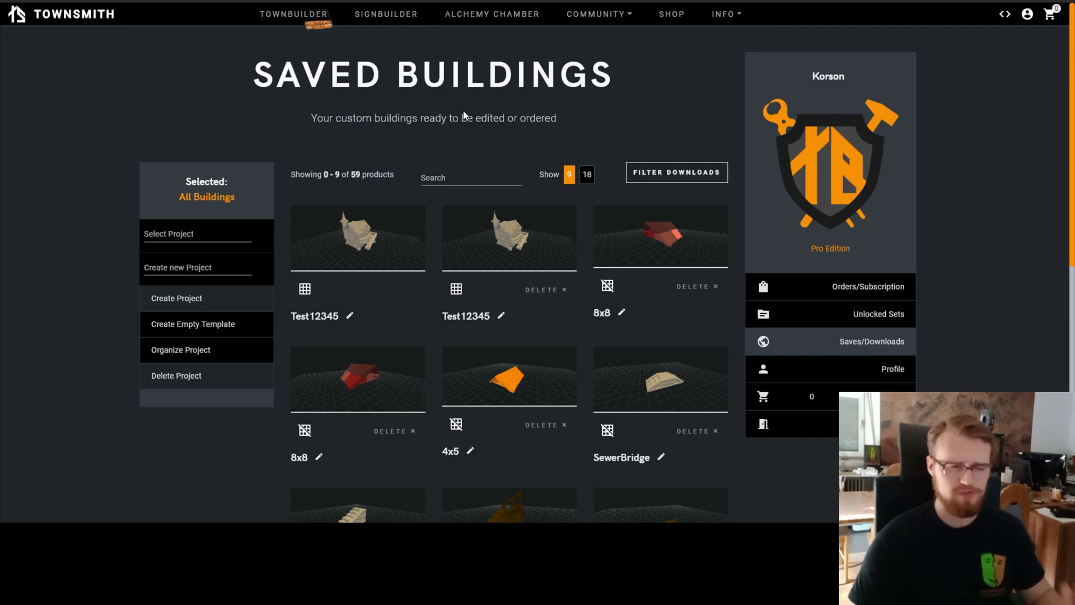
Step: Download the zip with the STL files for the first Test12345 building
{"action": "mouse_move", "coordinate": [369, 237]}
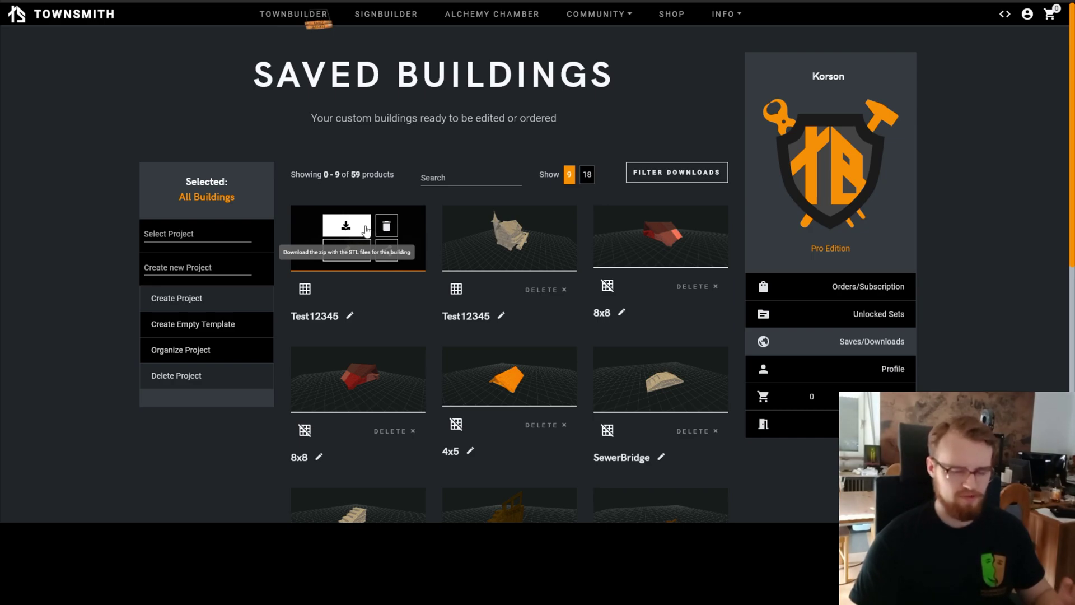
{"action": "mouse_move", "coordinate": [478, 216]}
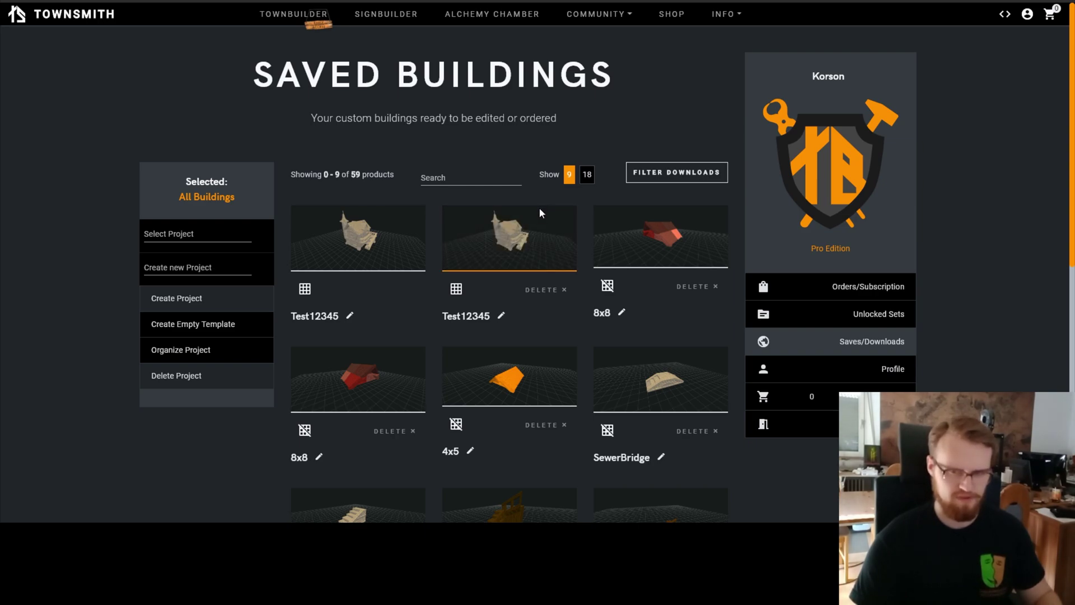
{"action": "mouse_move", "coordinate": [395, 225]}
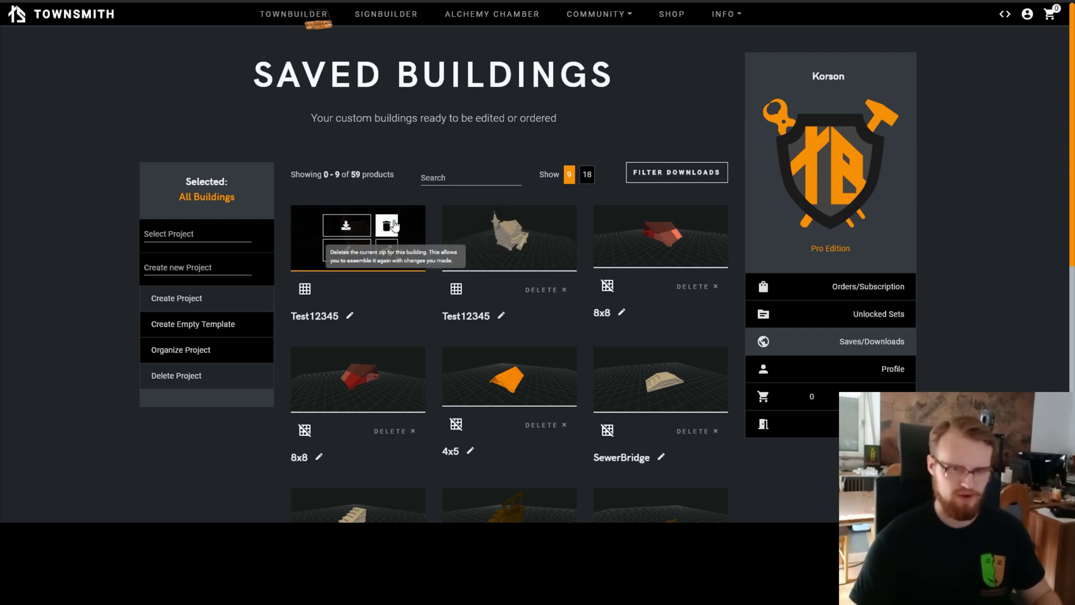
{"action": "left_click", "coordinate": [357, 236]}
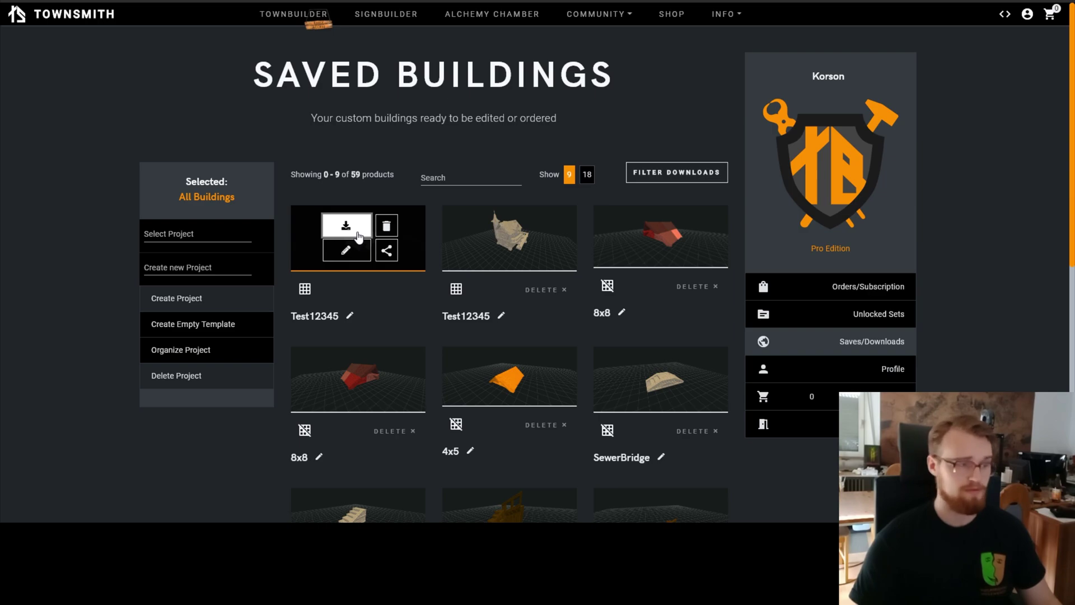